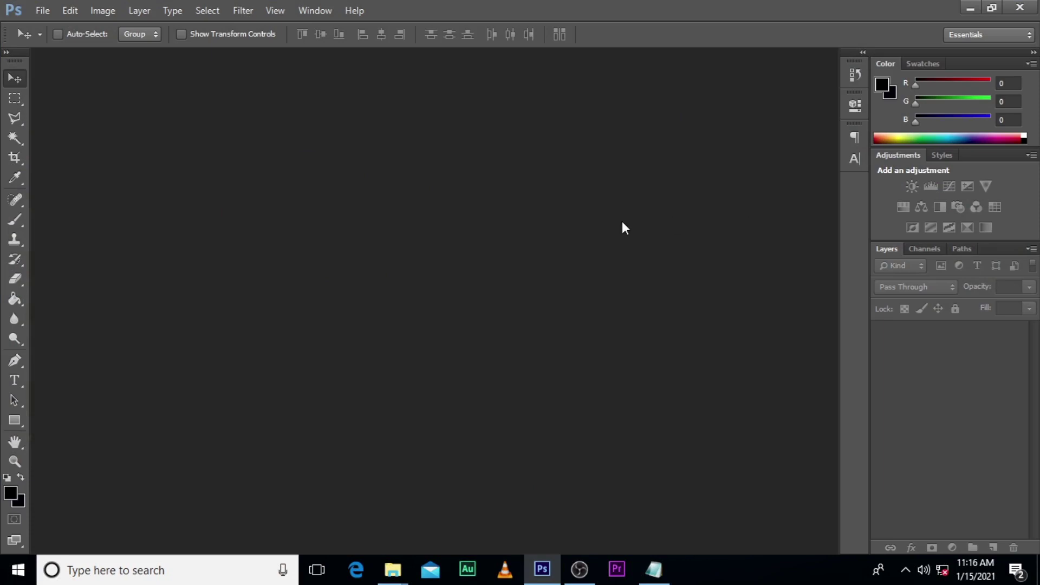
# Create a new white RGB document named Happy Birthday, 1000 × 1000 pixels at 72 pixels/inch
pyautogui.hotkey('ctrl', 'n')
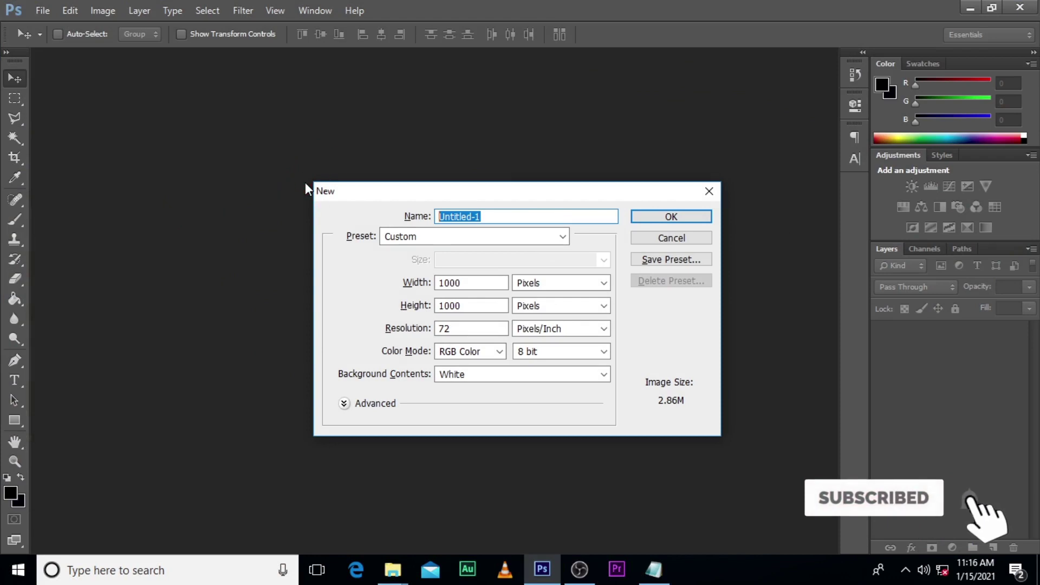
pyautogui.write('Happy Bi')
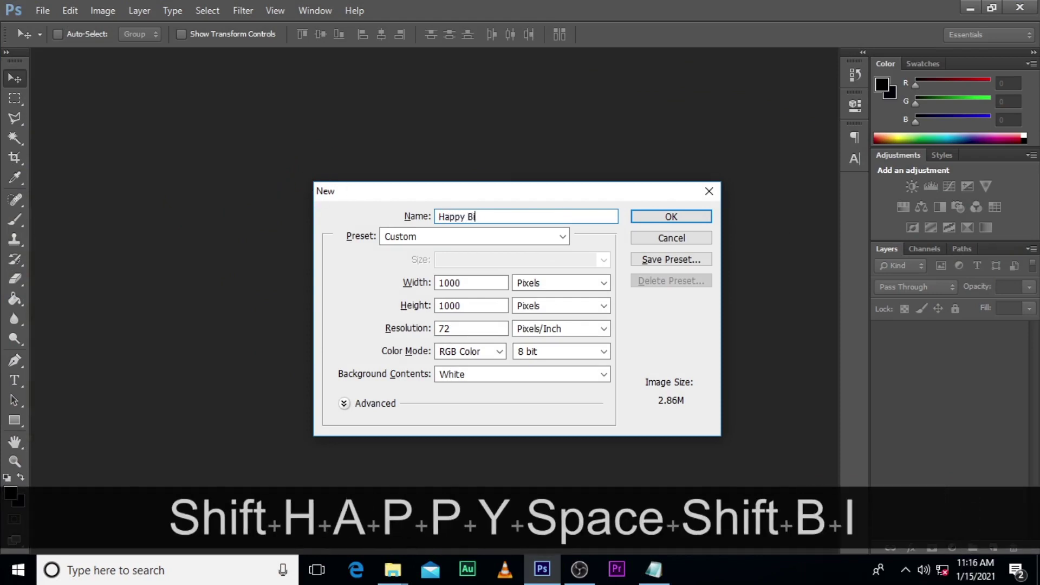
pyautogui.write('trthday')
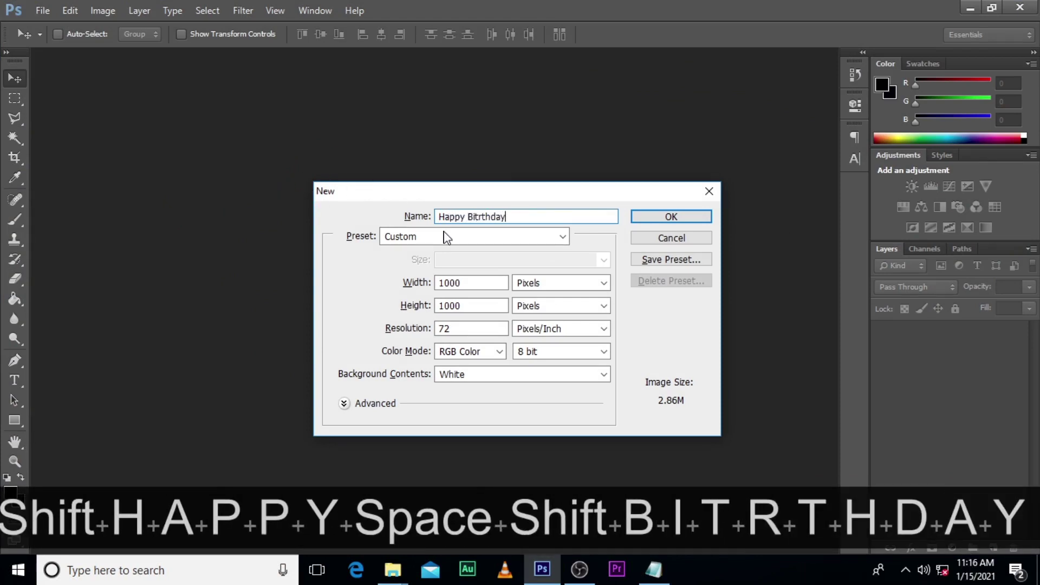
pyautogui.click(476, 216)
pyautogui.press('BackSpace')
pyautogui.press('BackSpace')
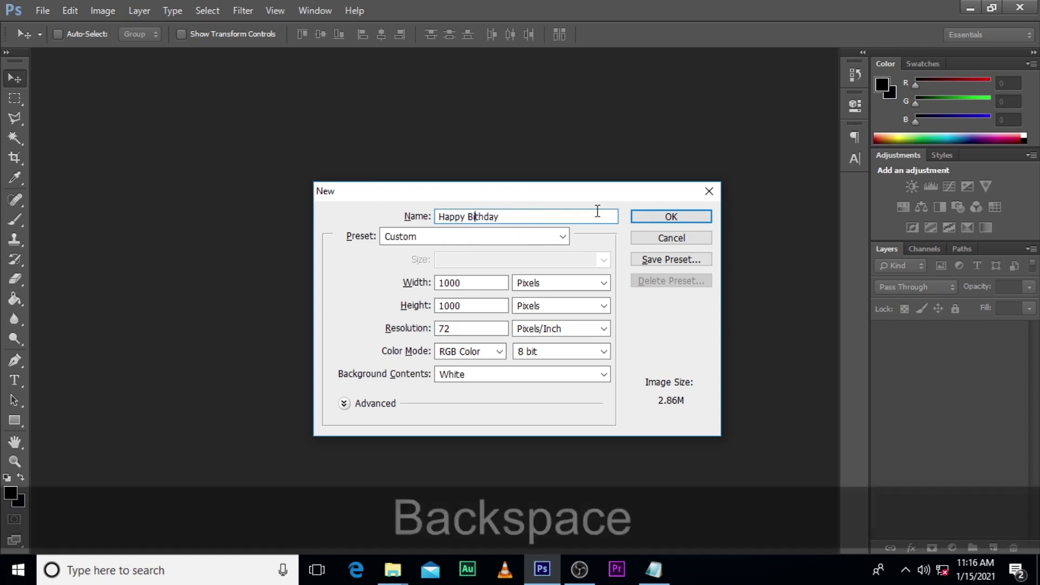
pyautogui.write('r')
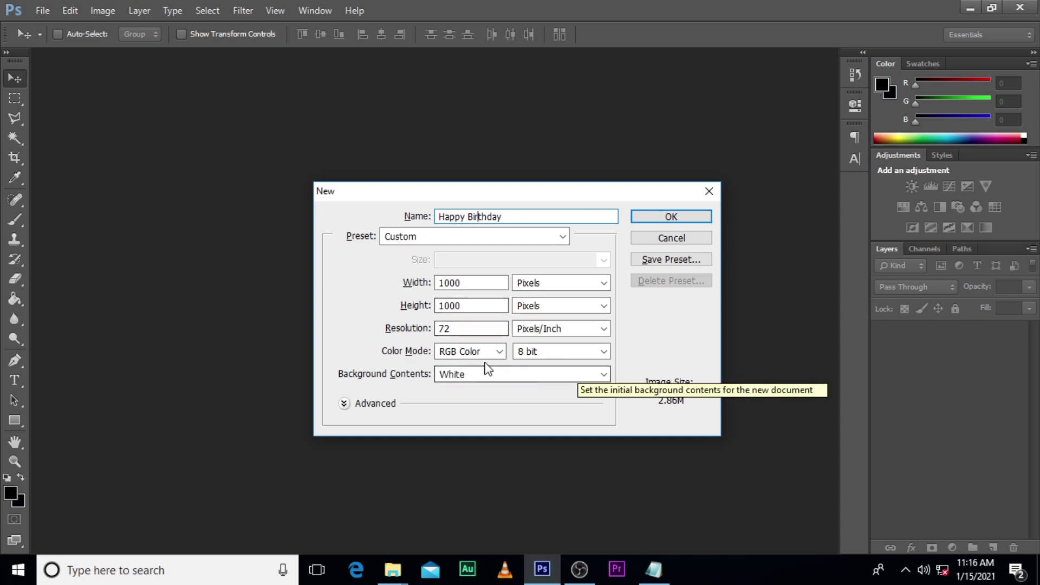
pyautogui.click(667, 216)
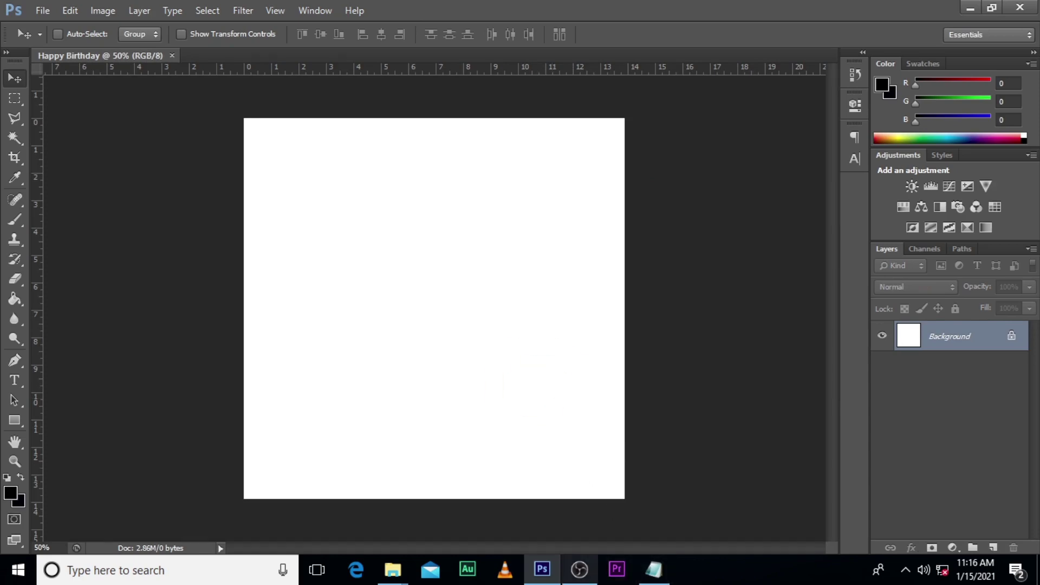
pyautogui.moveTo(396, 575)
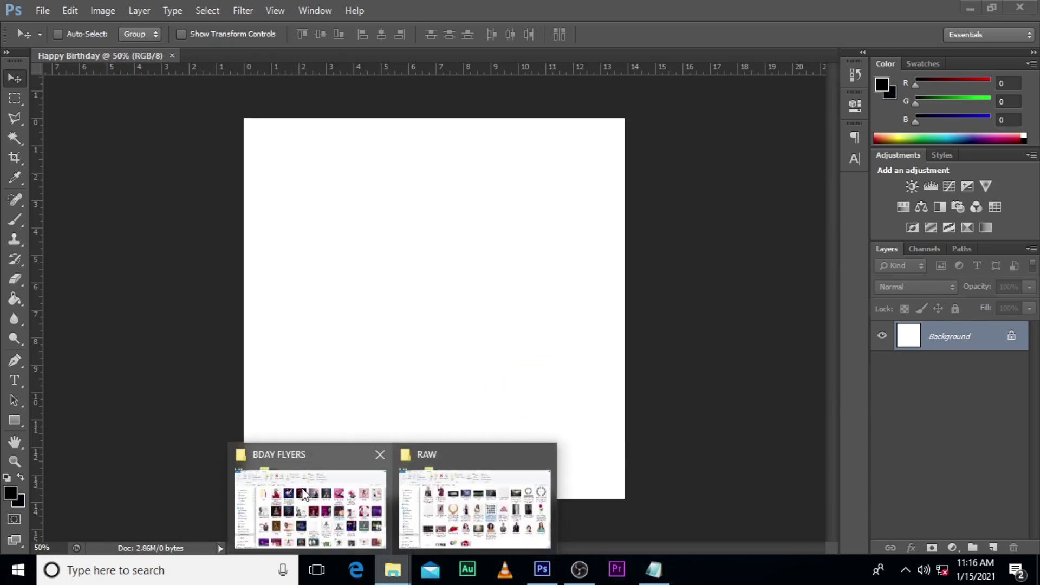
pyautogui.moveTo(325, 490)
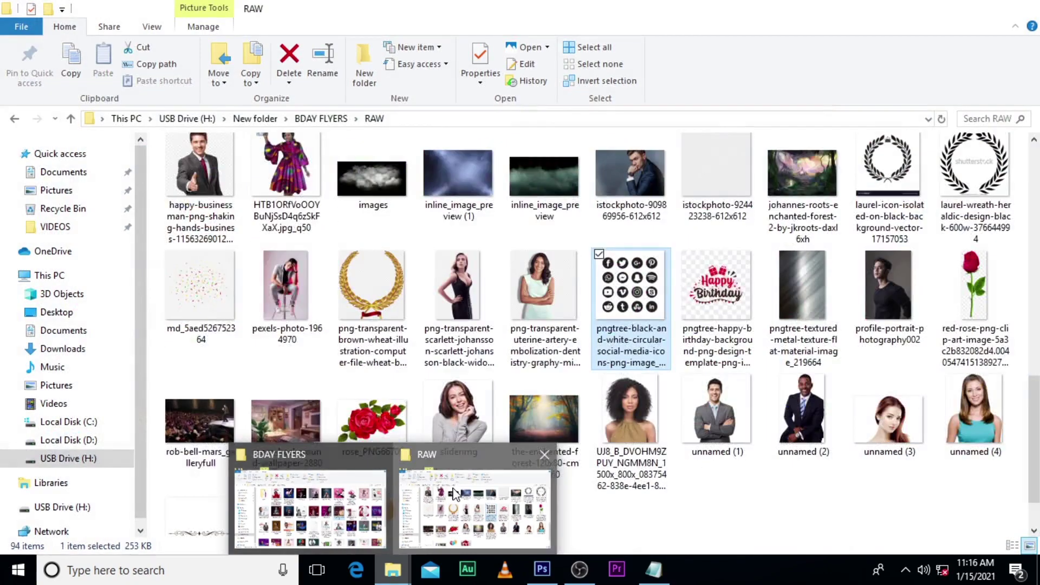
pyautogui.click(465, 504)
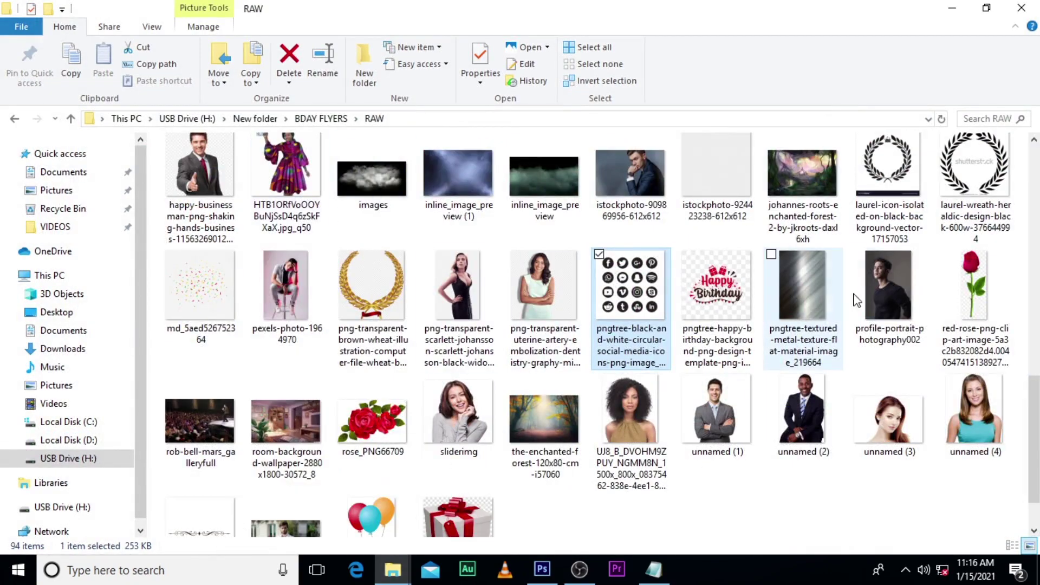
pyautogui.scroll(3, 916, 306)
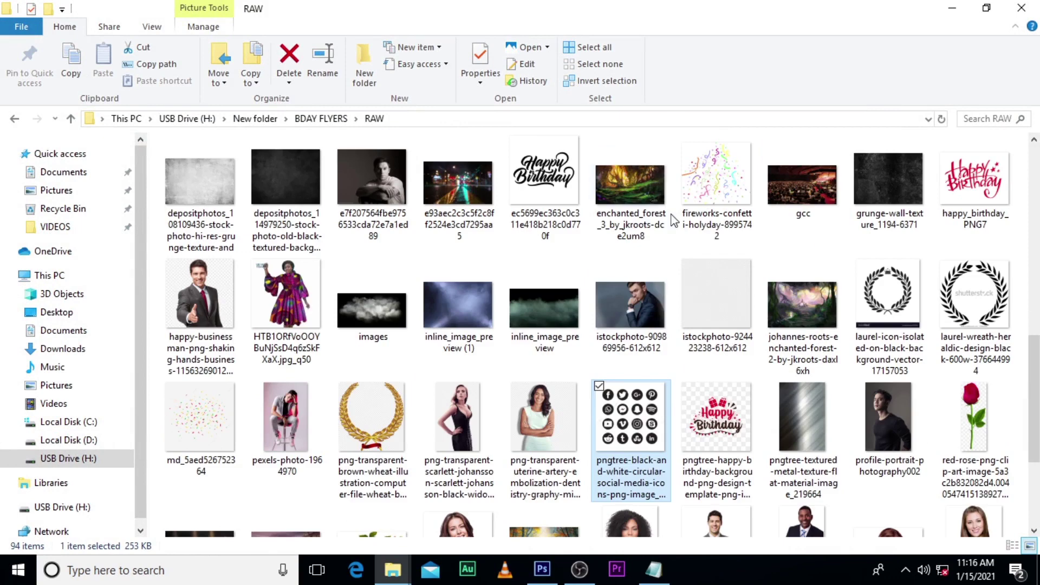
pyautogui.moveTo(649, 300); pyautogui.dragTo(489, 362)
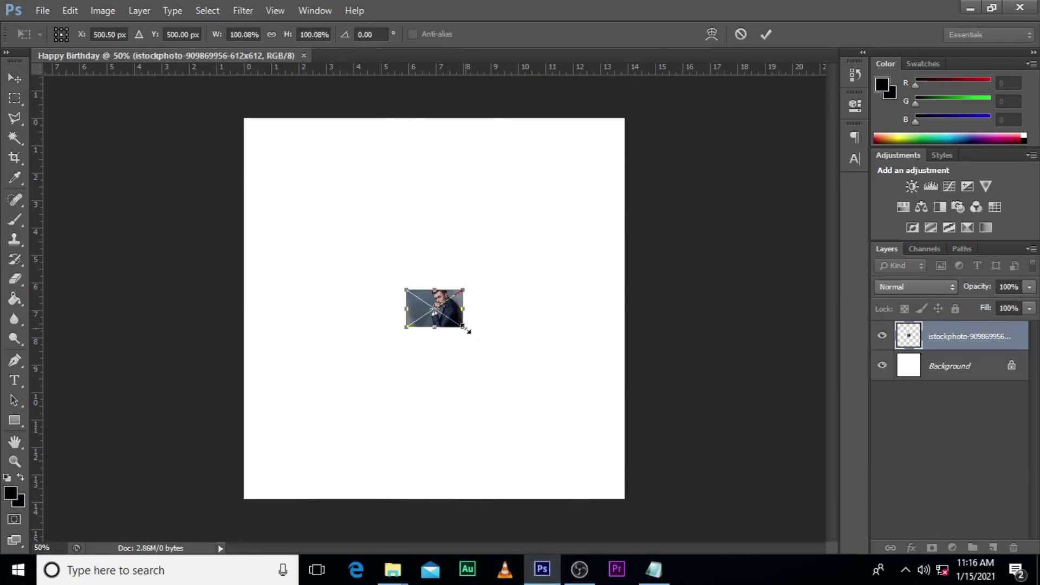
pyautogui.moveTo(465, 328); pyautogui.dragTo(686, 544)
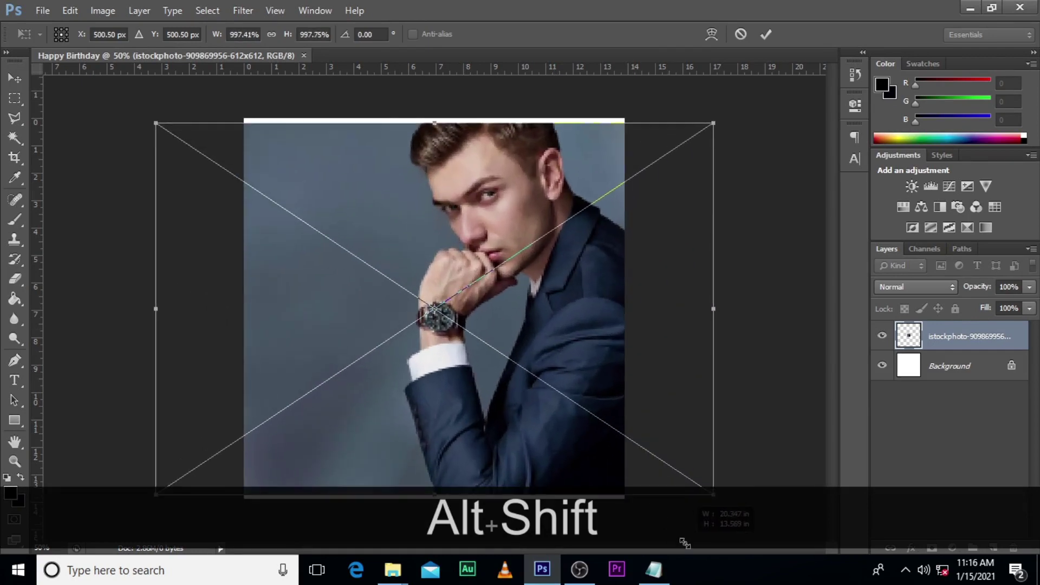
pyautogui.press('Return')
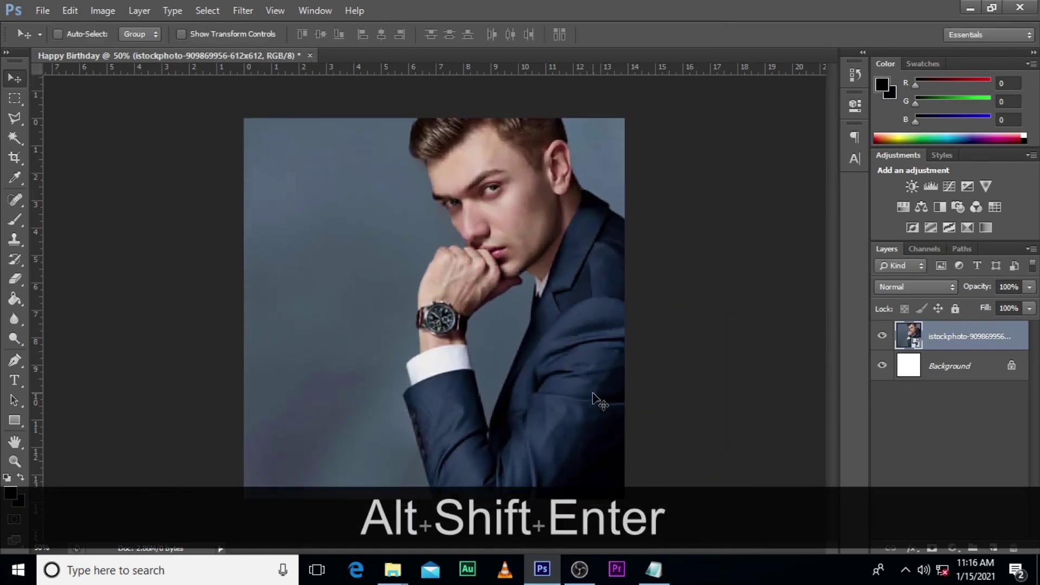
# Flip the portrait horizontally and shift it slightly left to leave more empty space beside the man
pyautogui.hotkey('ctrl', 't')
pyautogui.rightClick(504, 288)
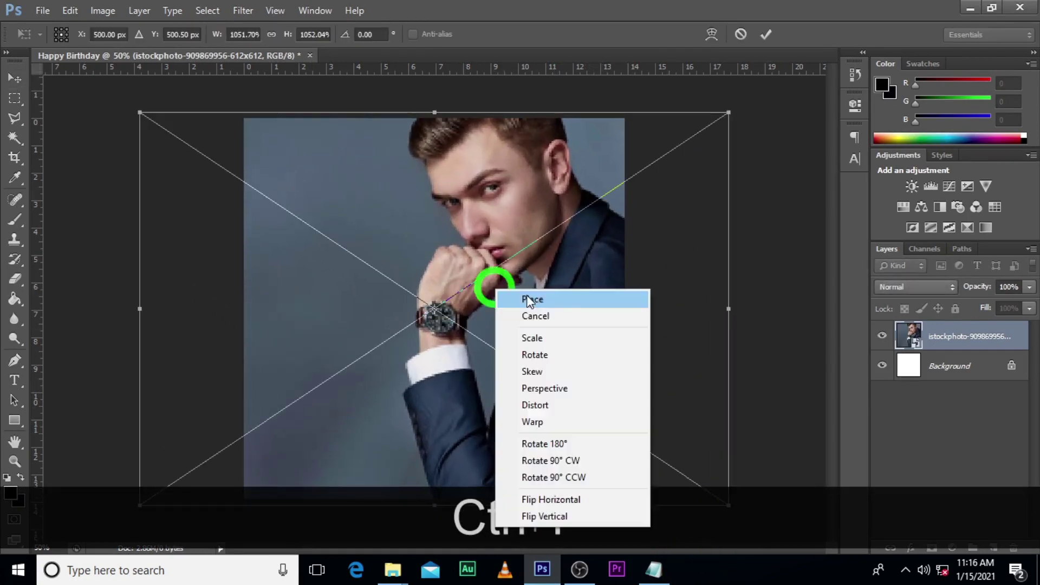
pyautogui.click(548, 499)
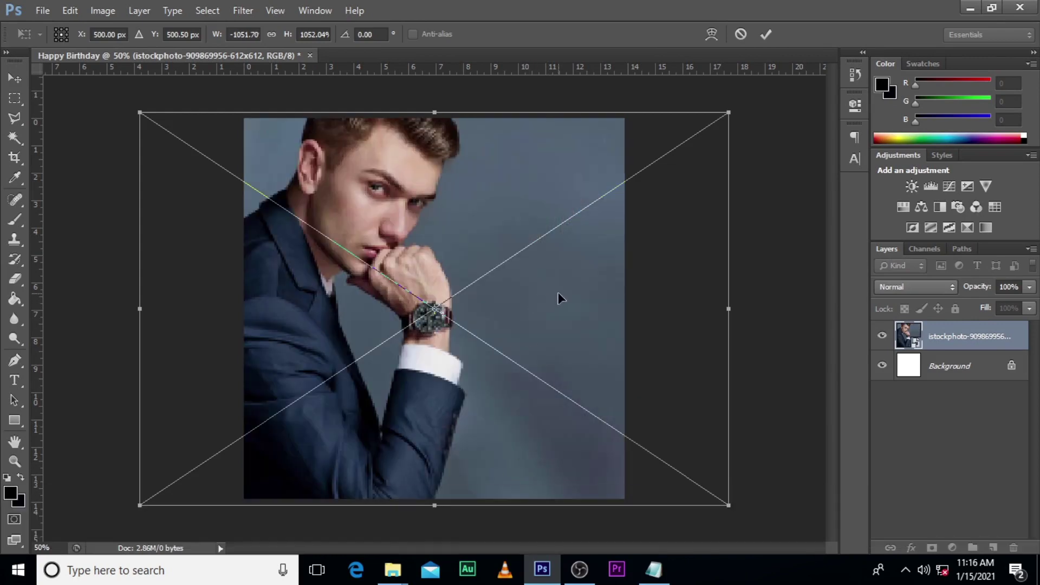
pyautogui.press('Return')
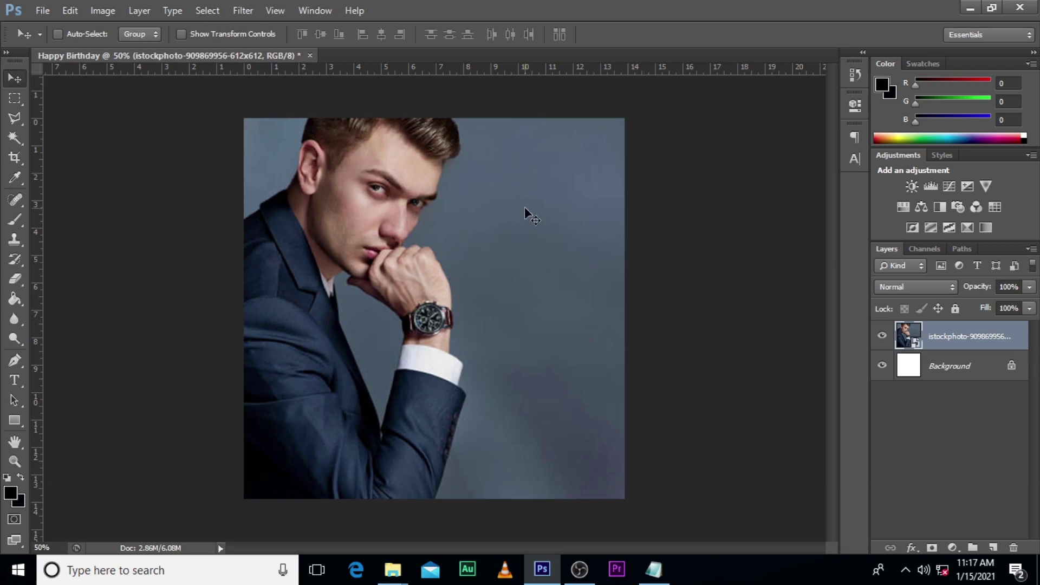
pyautogui.moveTo(501, 343); pyautogui.dragTo(469, 341)
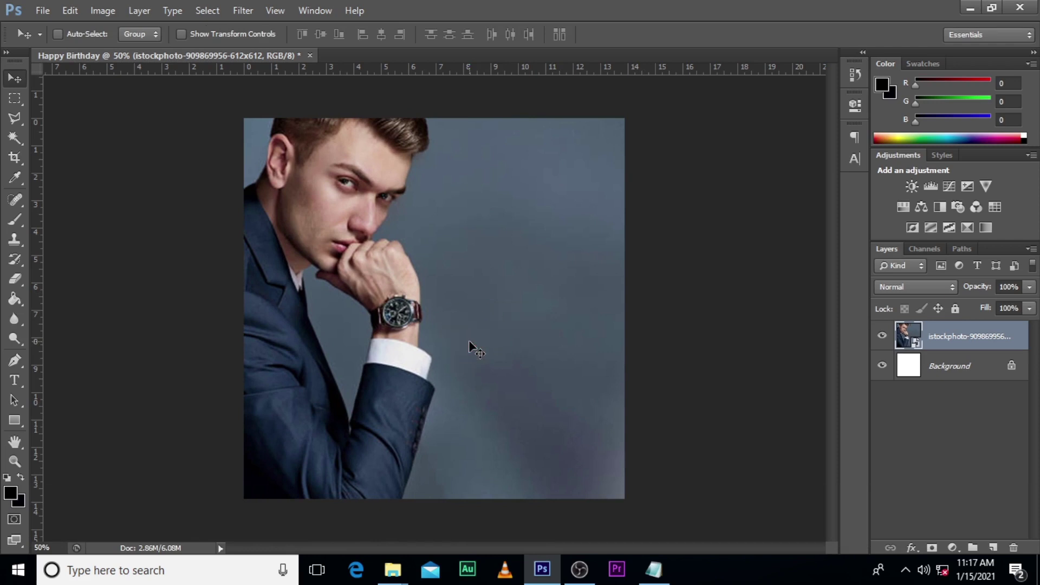
# Place the 7472313_preview Happy Birthday lettering from the RAW folder into the document
pyautogui.click(393, 568)
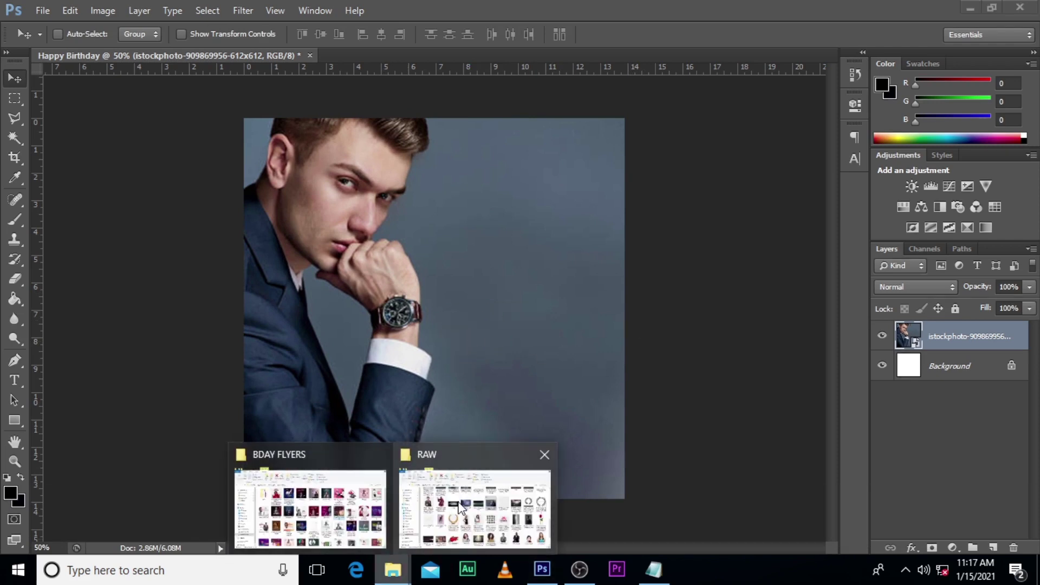
pyautogui.click(493, 491)
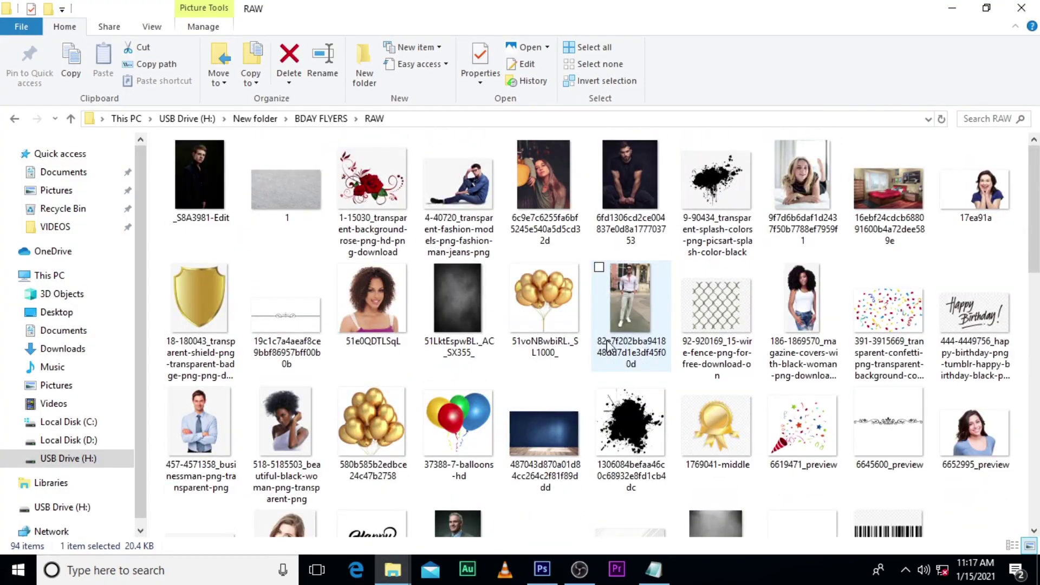
pyautogui.scroll(-1, 999, 241)
pyautogui.click(983, 244)
pyautogui.scroll(-6, 984, 244)
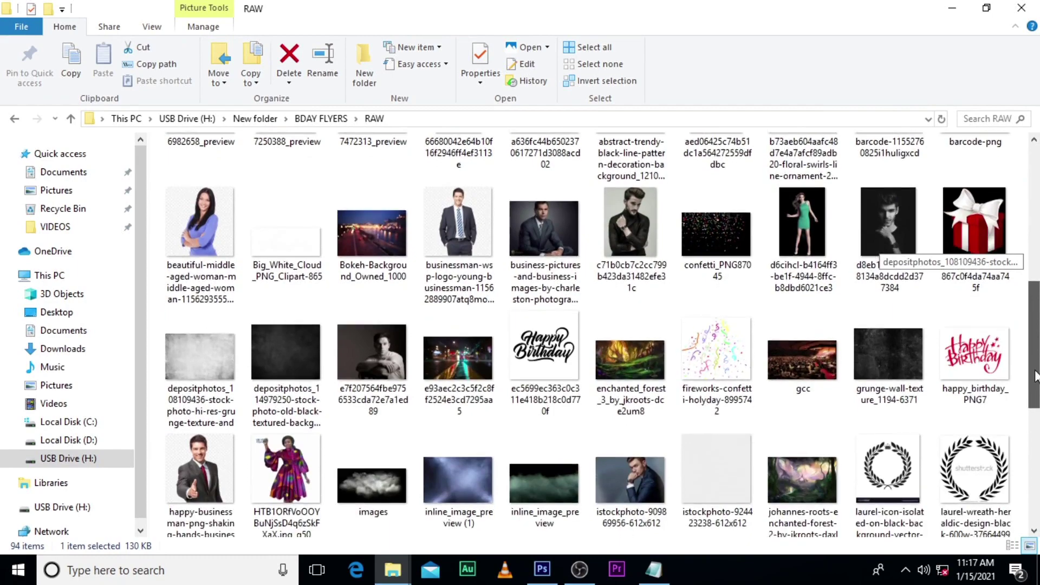
pyautogui.moveTo(1036, 375); pyautogui.dragTo(1035, 328)
pyautogui.moveTo(388, 190); pyautogui.dragTo(506, 302)
# Enlarge the Happy Birthday lettering and position it in the canvas's upper right area beside the man's face
pyautogui.moveTo(461, 338); pyautogui.dragTo(561, 420)
pyautogui.moveTo(493, 309); pyautogui.dragTo(576, 214)
pyautogui.doubleClick(575, 212)
pyautogui.press('Return')
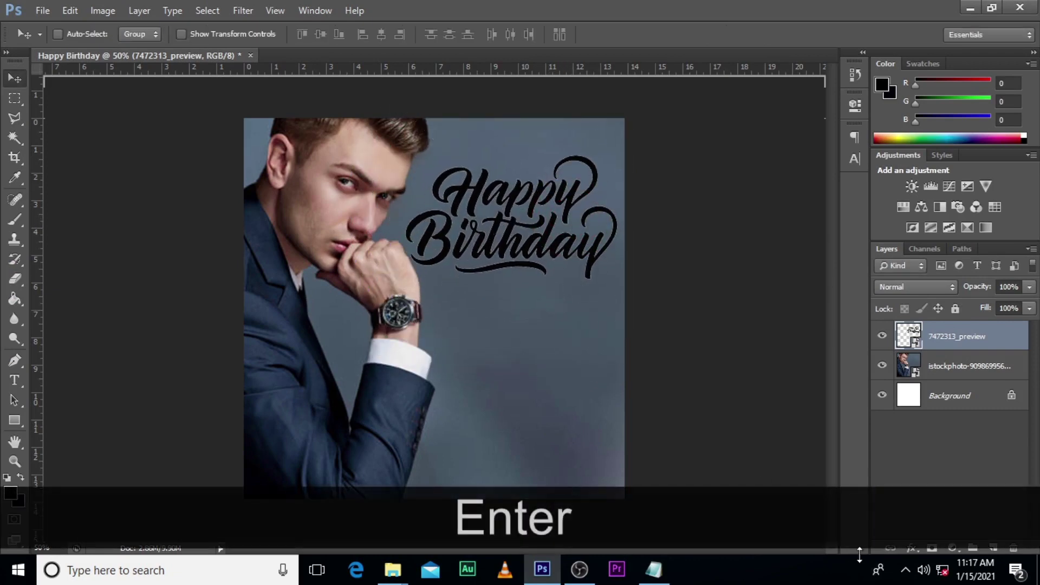
# Add a Color Overlay effect to the Happy Birthday lettering in white (ffffff)
pyautogui.doubleClick(1018, 344)
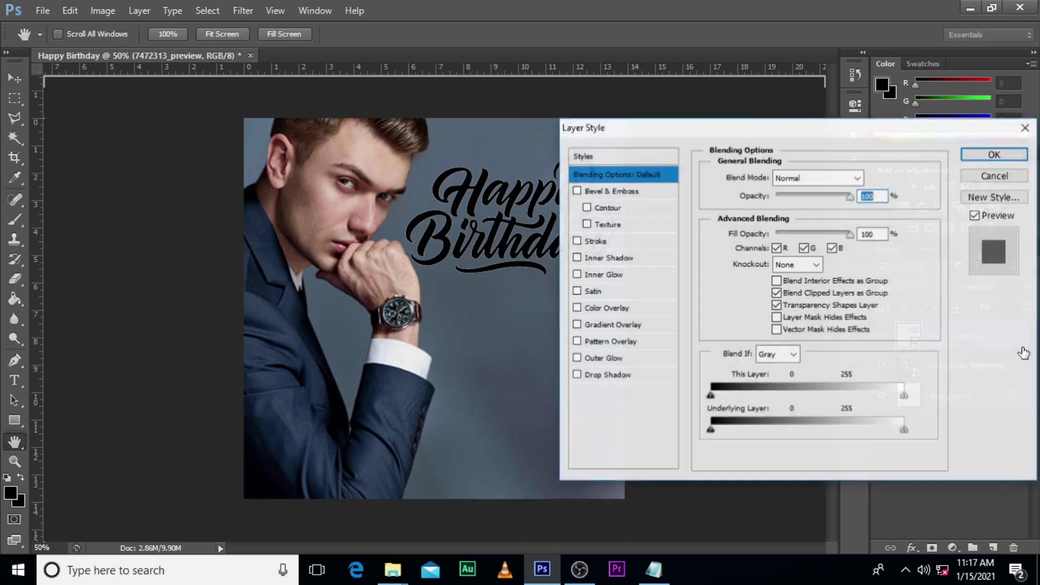
pyautogui.click(606, 308)
pyautogui.click(867, 175)
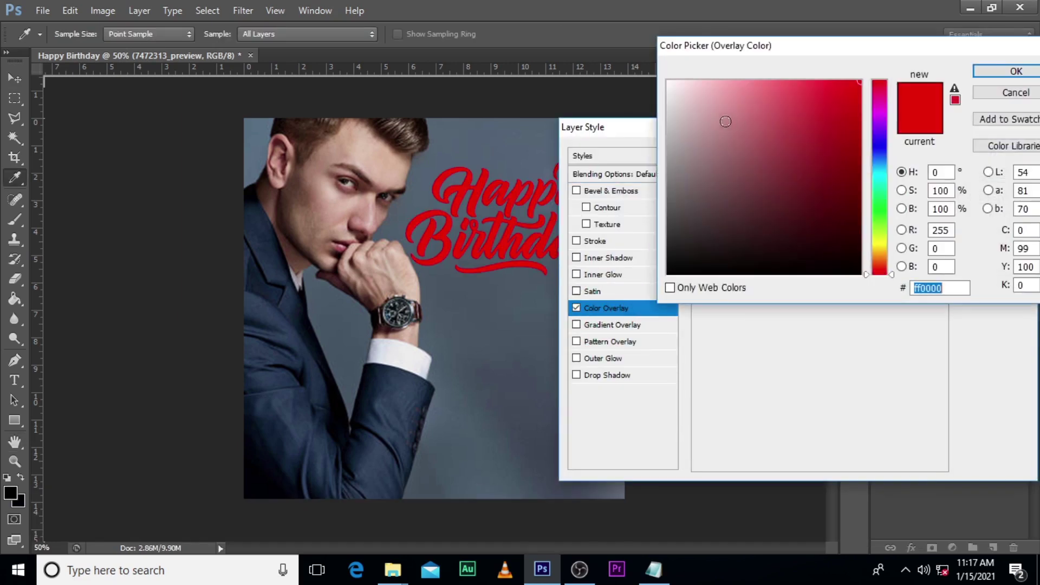
pyautogui.moveTo(730, 122); pyautogui.dragTo(641, 47)
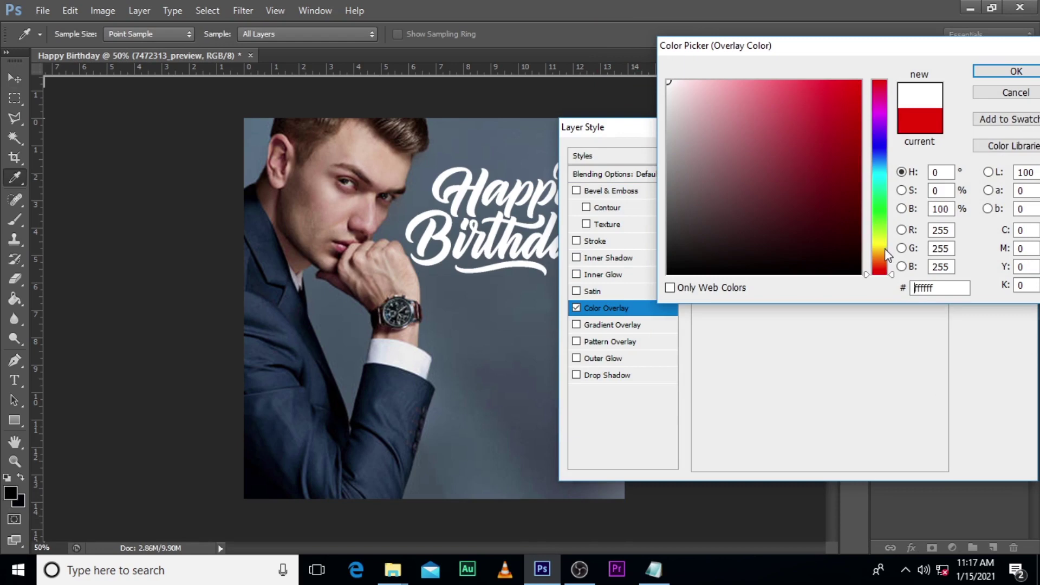
# Try yellow and orange shades such as ffe681, ffcc00 and ffae00 for the lettering's overlay color
pyautogui.moveTo(886, 255); pyautogui.dragTo(876, 248)
pyautogui.click(763, 86)
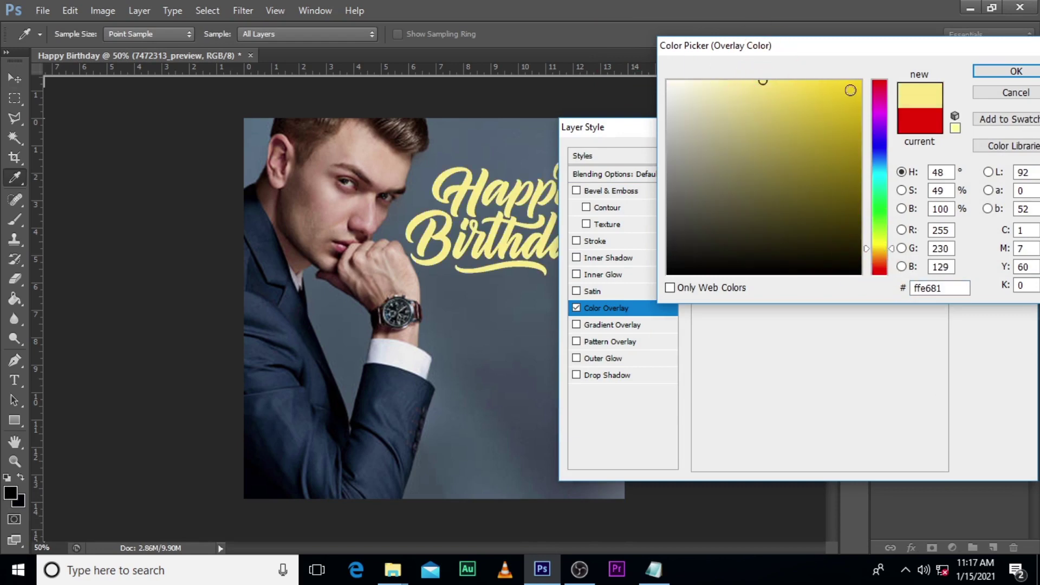
pyautogui.click(860, 81)
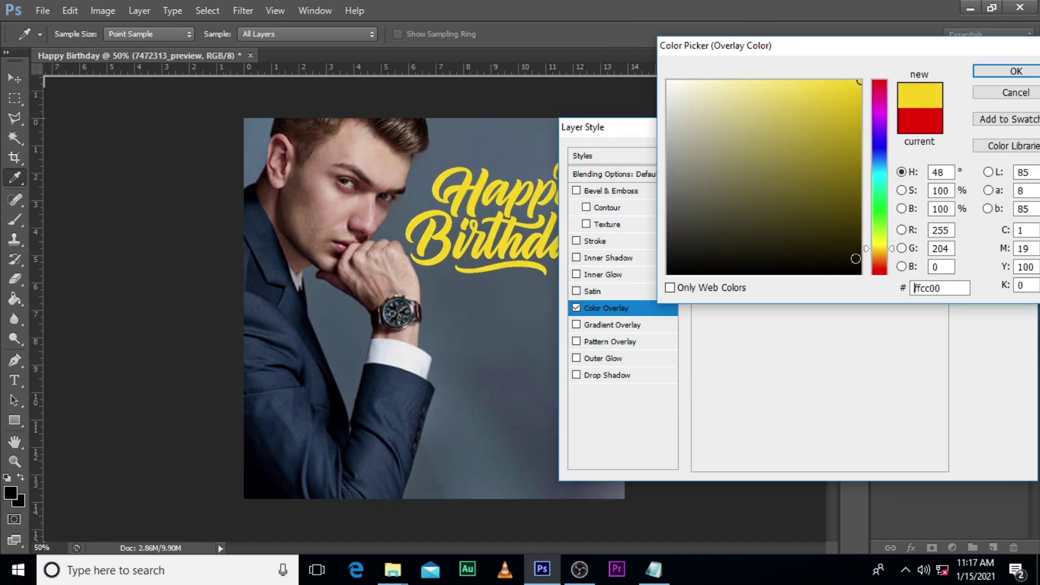
pyautogui.click(882, 253)
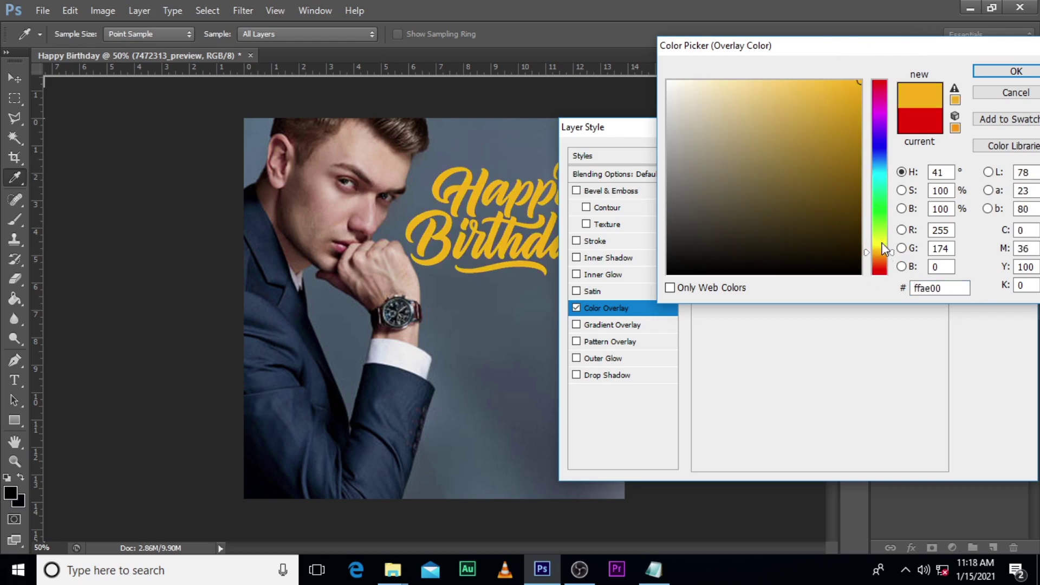
pyautogui.click(879, 258)
# Set the lettering's overlay color to white (ffffff), enable Drop Shadow, and collapse the layer's effects list
pyautogui.moveTo(697, 93); pyautogui.dragTo(637, 60)
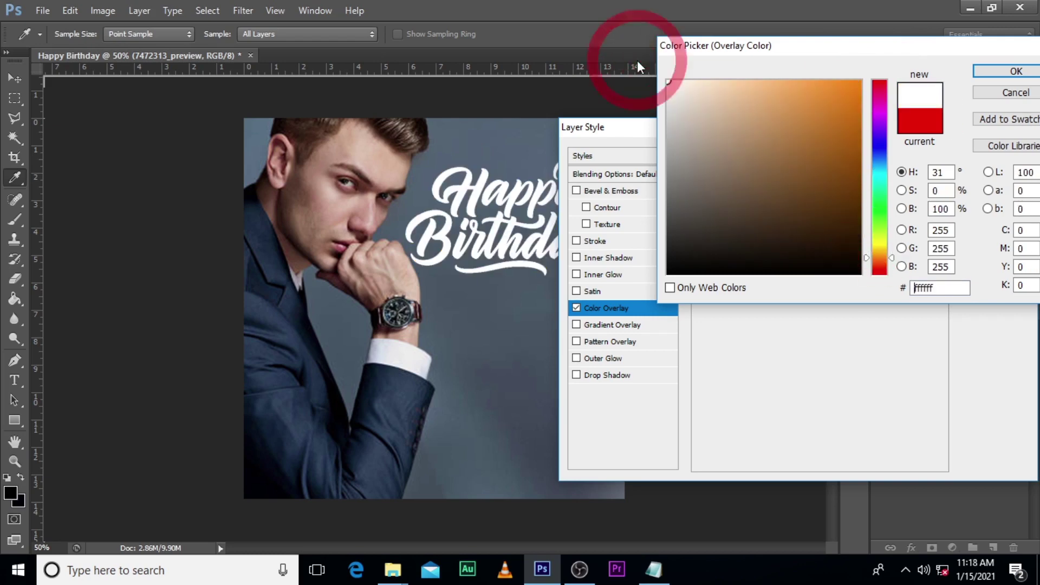
pyautogui.click(1007, 71)
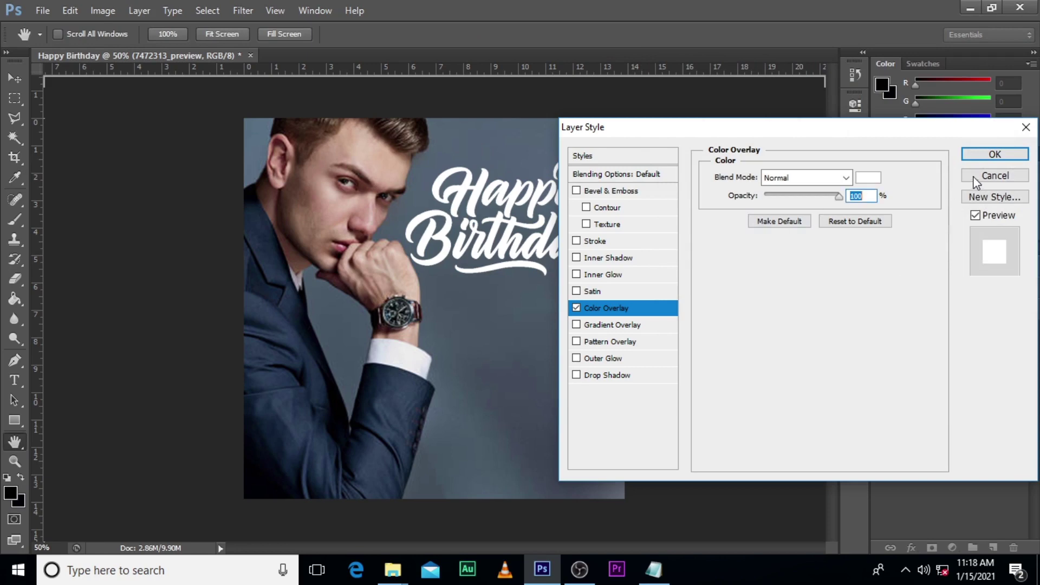
pyautogui.click(575, 375)
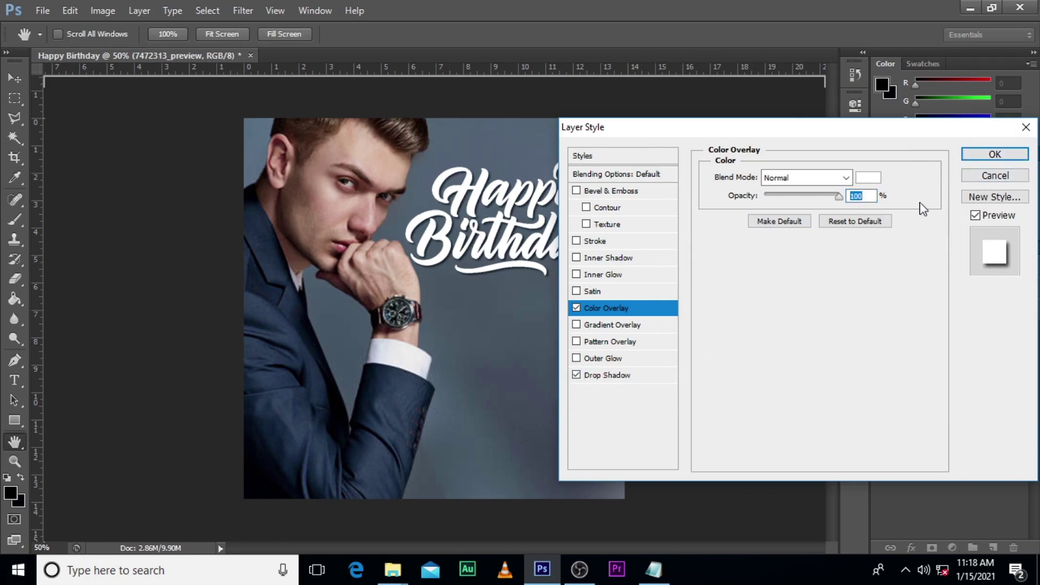
pyautogui.click(995, 154)
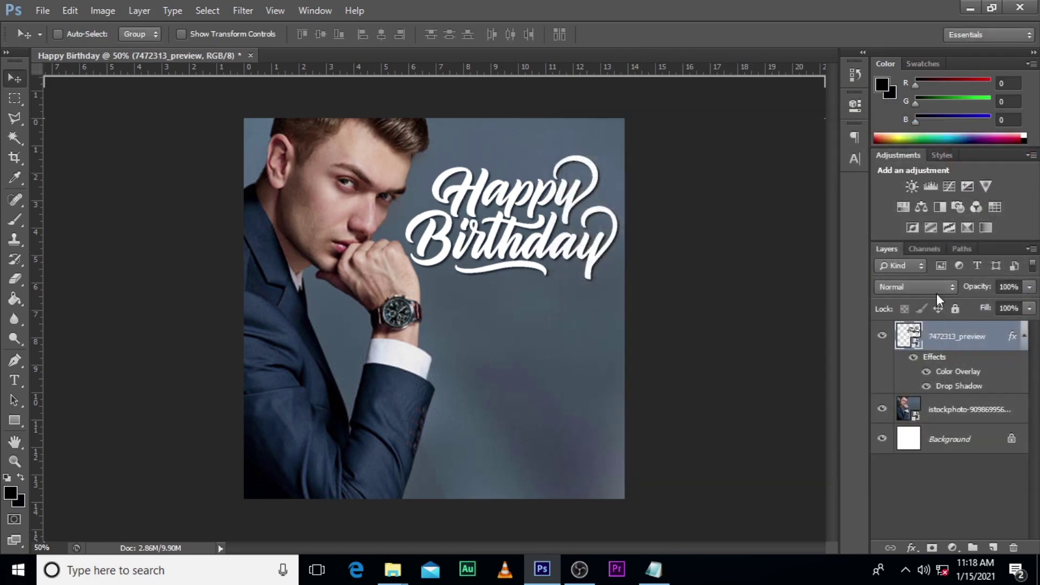
pyautogui.click(1023, 336)
pyautogui.press('v')
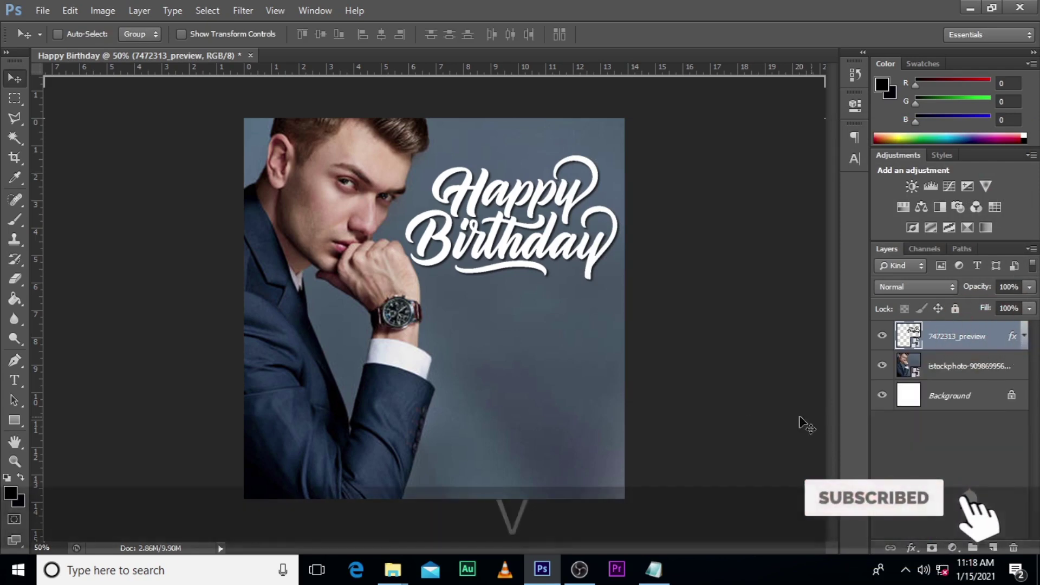
pyautogui.press('shift')
pyautogui.click(544, 247)
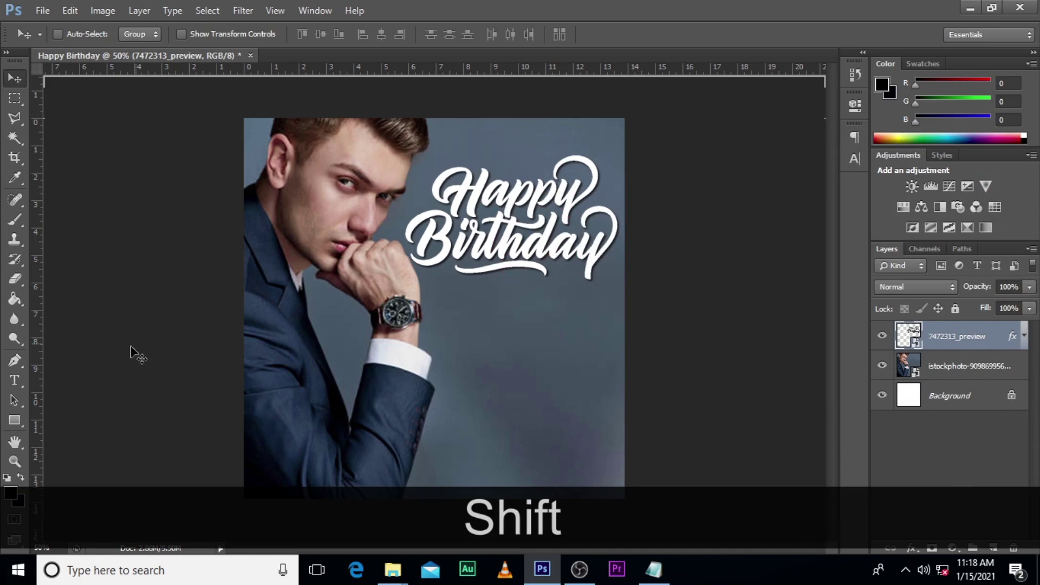
# Create a paragraph text box below the Happy Birthday lettering and paste the "May God grant you more grace" message from the Notepad file
pyautogui.click(15, 380)
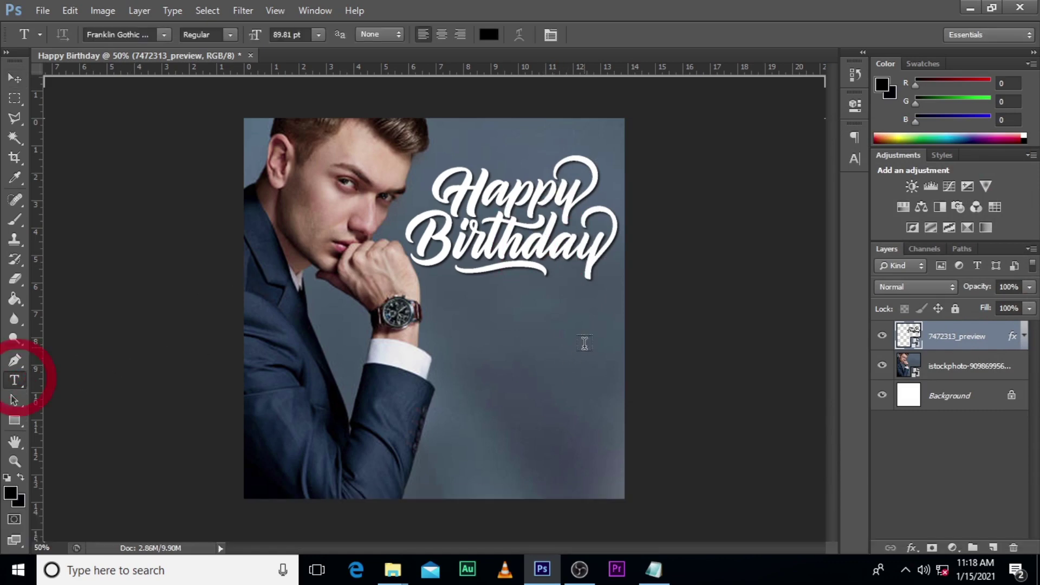
pyautogui.moveTo(441, 303); pyautogui.dragTo(616, 397)
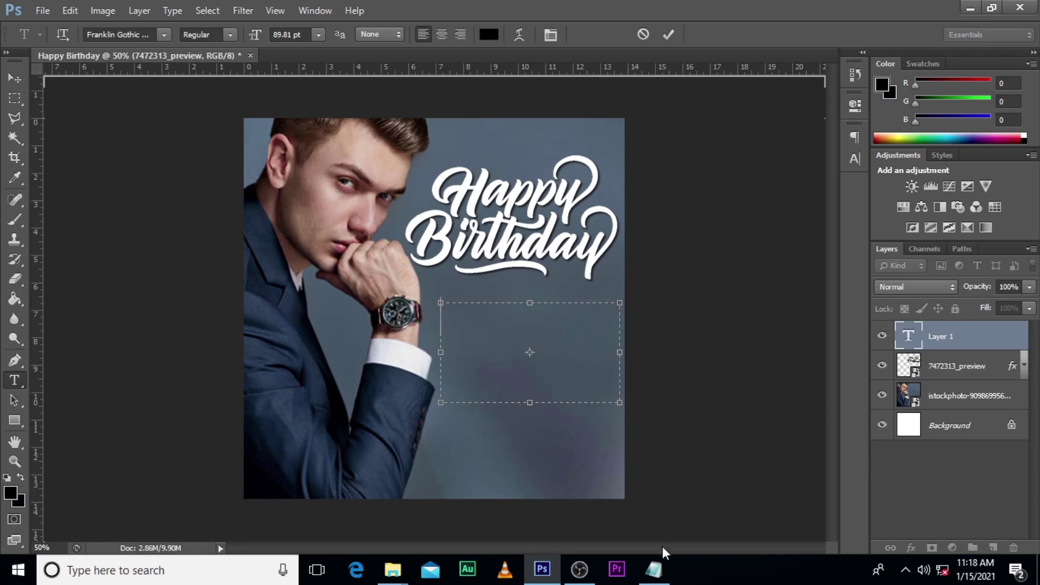
pyautogui.click(655, 569)
pyautogui.moveTo(533, 150); pyautogui.dragTo(270, 121)
pyautogui.hotkey('ctrl', 'c')
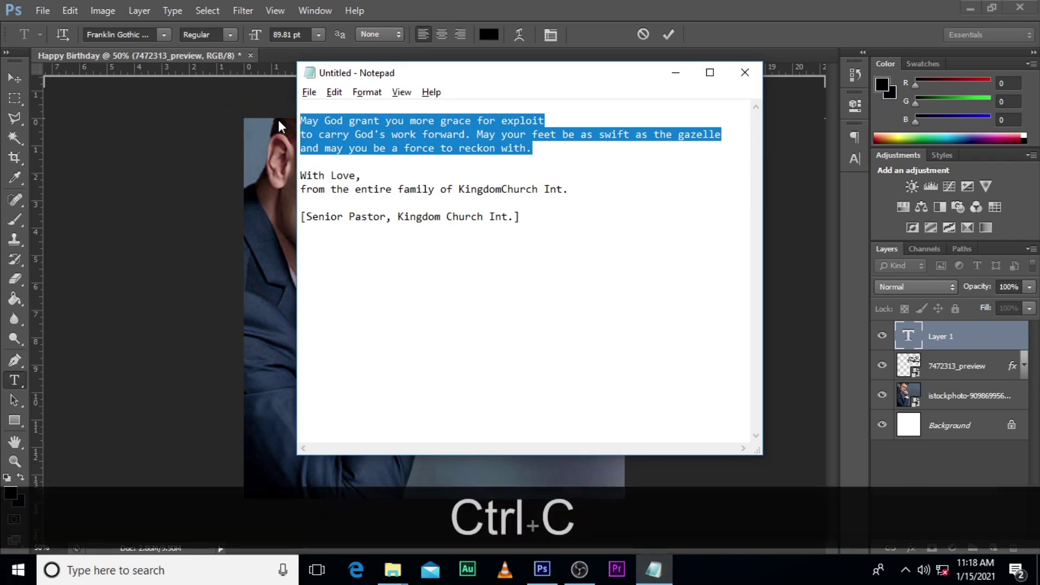
pyautogui.click(616, 1)
pyautogui.hotkey('ctrl', 'v')
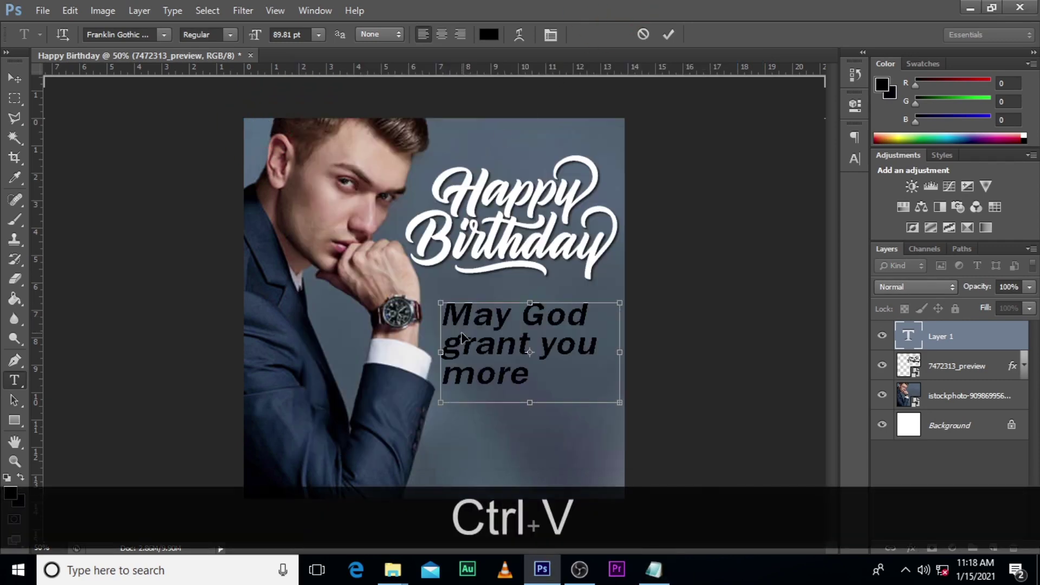
pyautogui.click(901, 342)
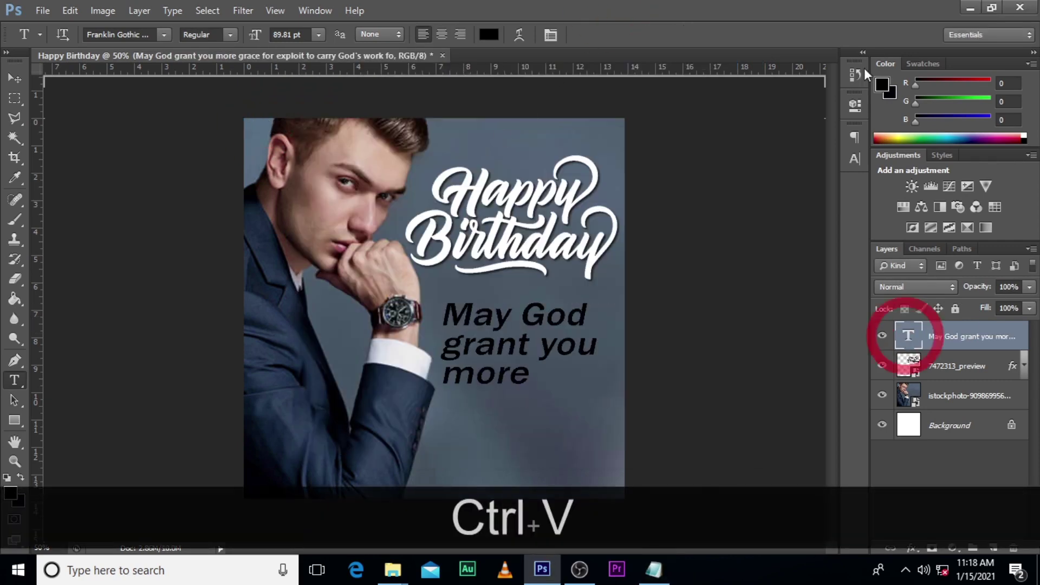
# Set the message text's font size to 30.81 pt and its leading to 29.44 pt
pyautogui.click(855, 158)
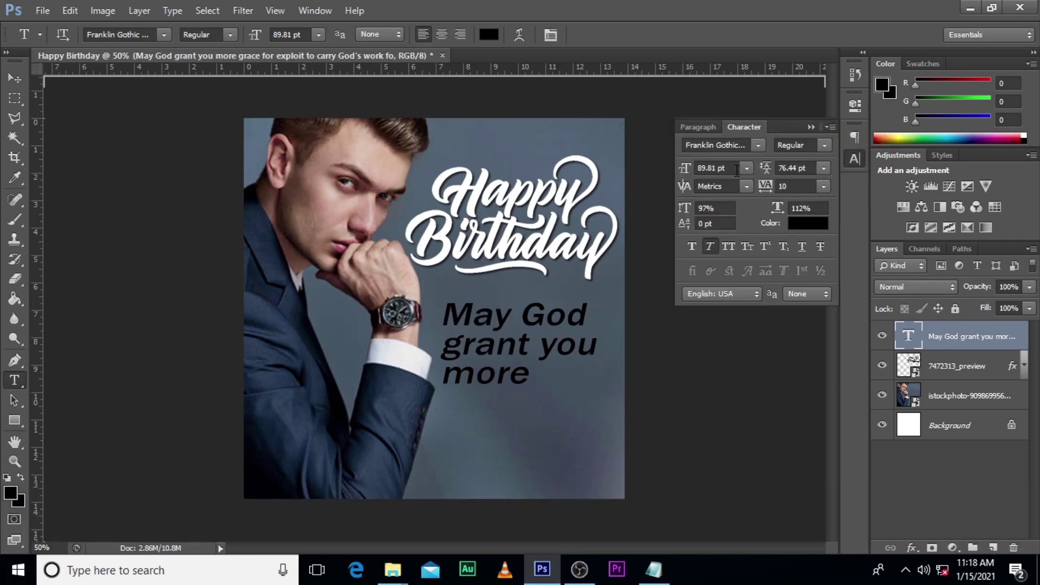
pyautogui.moveTo(684, 177); pyautogui.dragTo(638, 160)
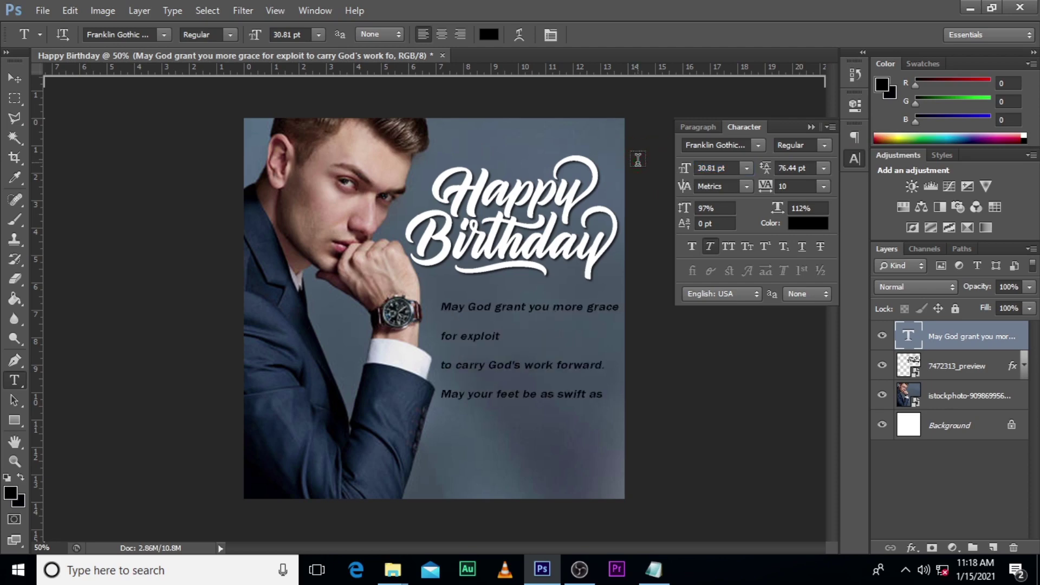
pyautogui.moveTo(767, 172)
pyautogui.mouseDown()
pyautogui.moveTo(717, 168)
pyautogui.moveTo(767, 168)
pyautogui.mouseUp()
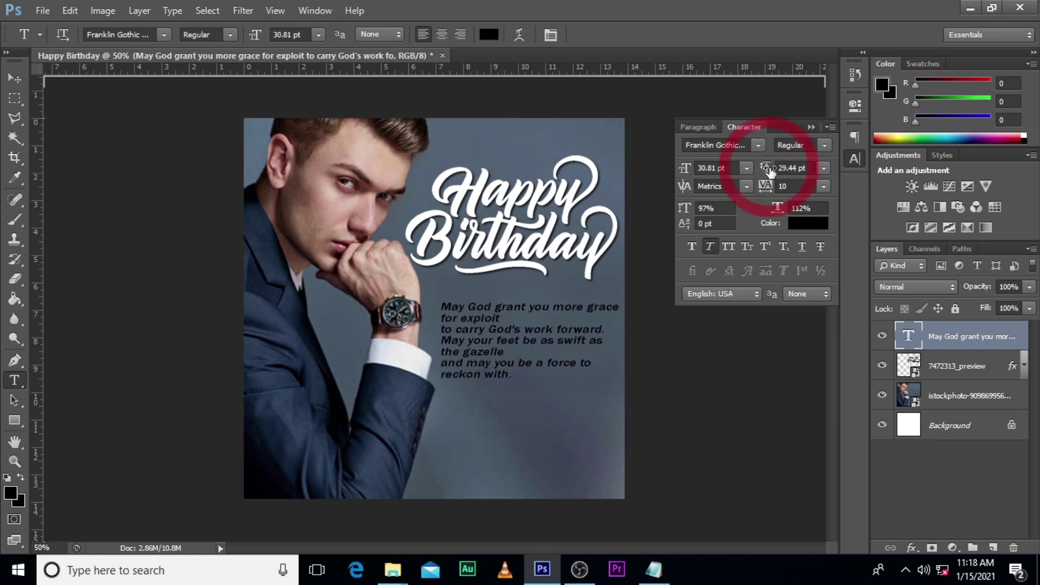
# Remove the line breaks after "exploit" and "gazelle" so the message flows as one continuous paragraph
pyautogui.click(442, 324)
pyautogui.press('BackSpace')
pyautogui.click(442, 358)
pyautogui.press('Up')
pyautogui.press('BackSpace')
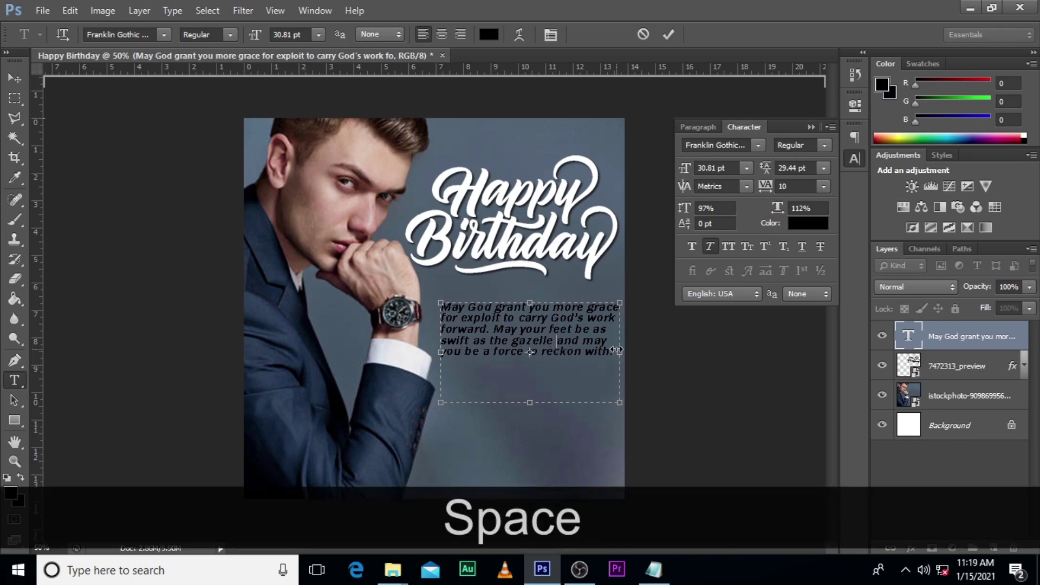
# Select the whole message paragraph and center-align it
pyautogui.doubleClick(909, 336)
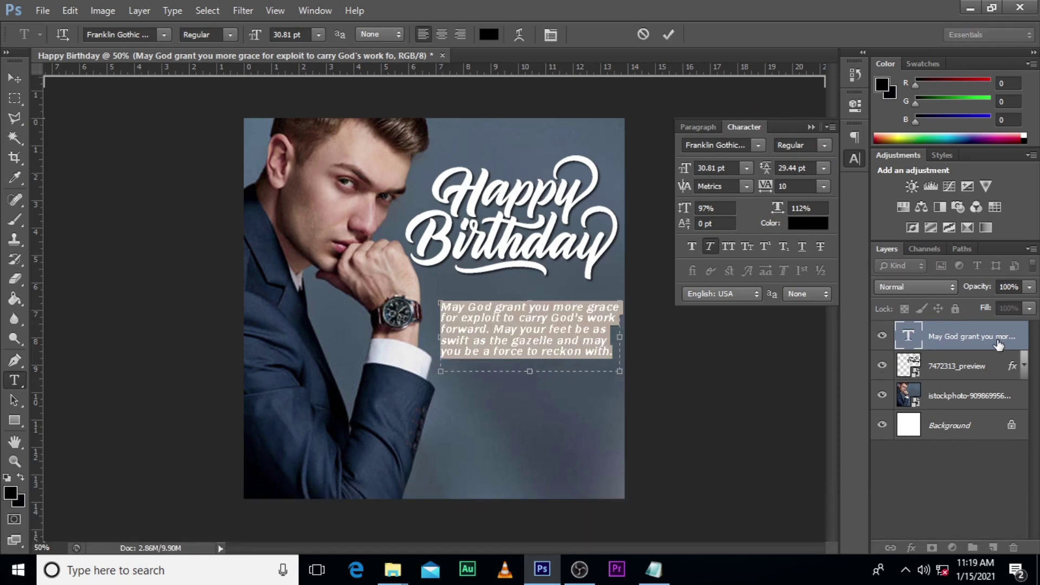
pyautogui.click(703, 126)
pyautogui.click(714, 147)
# Try to rework the message's last line breaks, putting "reckon with." on its own line
pyautogui.doubleClick(914, 340)
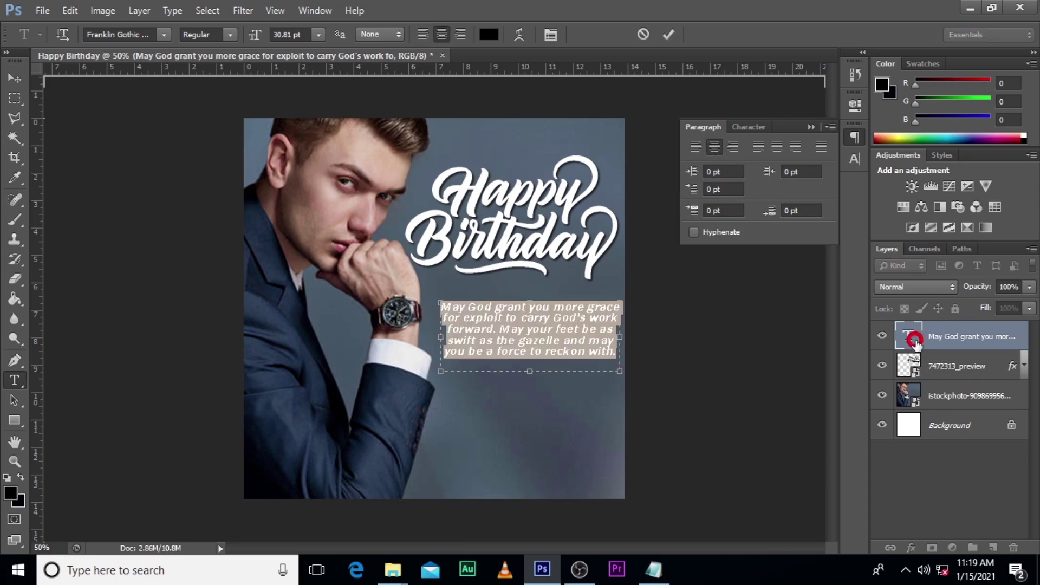
pyautogui.click(459, 329)
pyautogui.press('Down')
pyautogui.press('BackSpace')
pyautogui.press('Down')
pyautogui.press('BackSpace')
pyautogui.press('Down')
pyautogui.press('Left')
pyautogui.press('BackSpace')
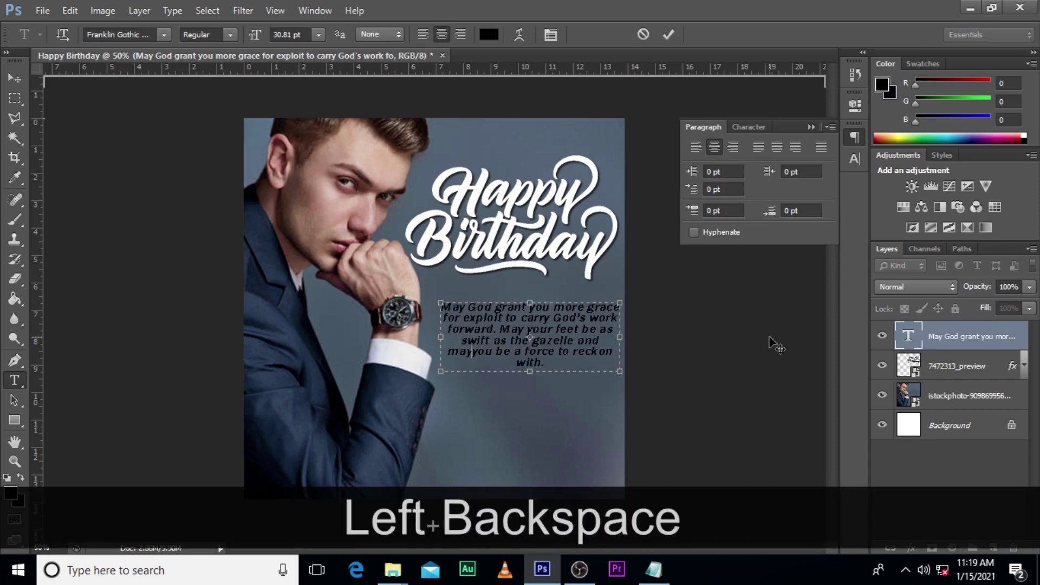
pyautogui.press('Return')
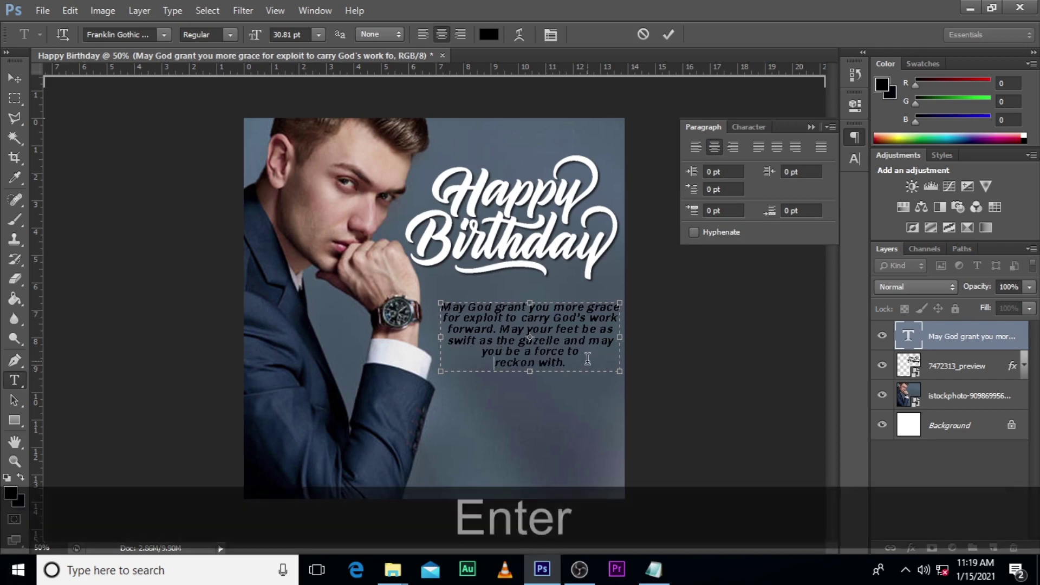
# Change the message text color to white and reselect the whole paragraph
pyautogui.click(928, 339)
pyautogui.click(854, 159)
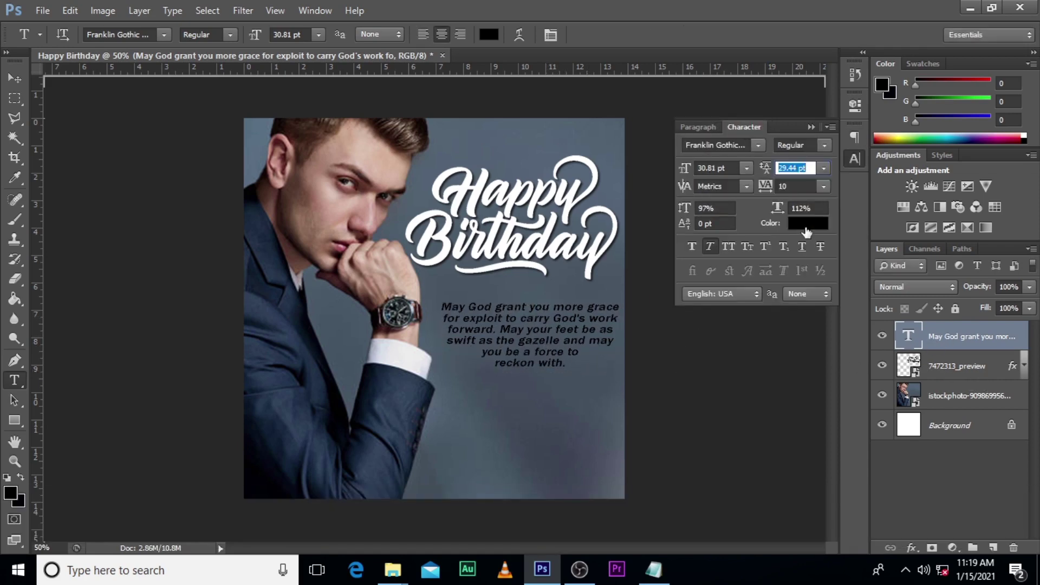
pyautogui.click(808, 223)
pyautogui.click(669, 65)
pyautogui.click(997, 67)
pyautogui.doubleClick(908, 336)
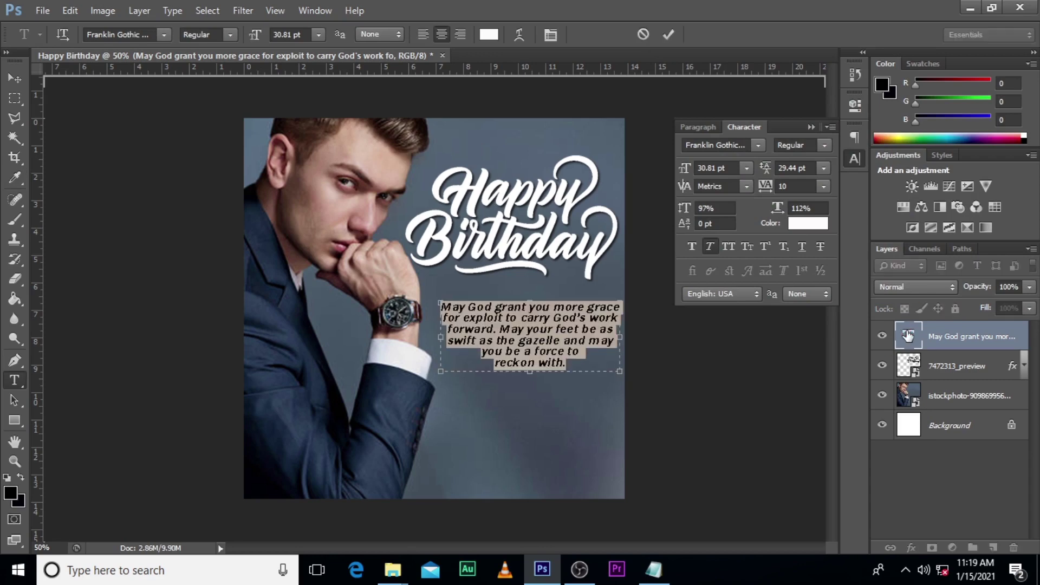
# Undo the message's white color and its last line-break edits
pyautogui.hotkey('ctrl', 'z')
pyautogui.hotkey('ctrl', 'z')
pyautogui.hotkey('ctrl', 'alt', 'z')
pyautogui.hotkey('ctrl', 'alt', 'z')
pyautogui.hotkey('ctrl', 'alt', 'z')
# Set the birthday message's text color to white
pyautogui.click(807, 223)
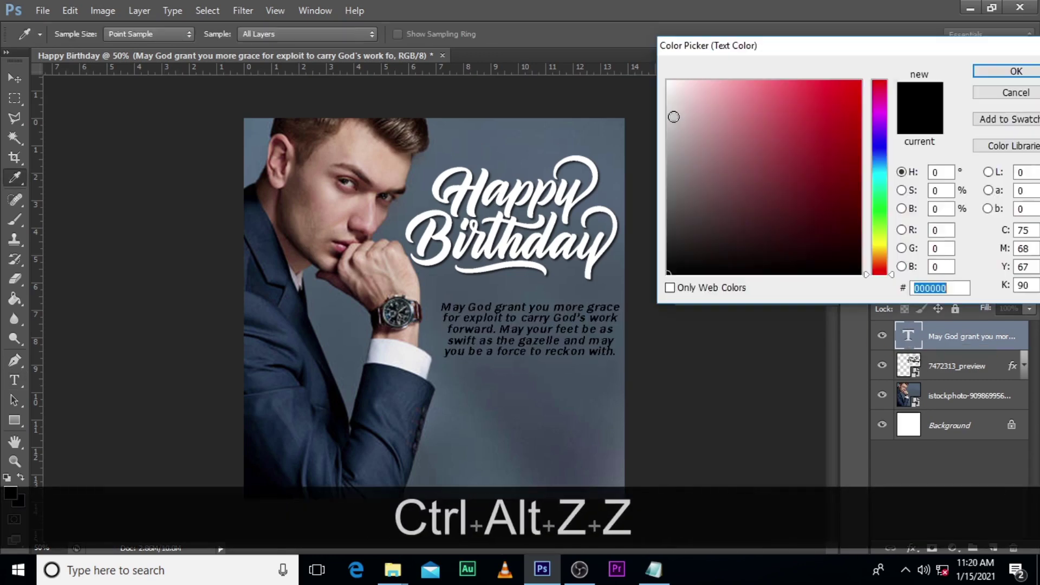
pyautogui.click(669, 68)
pyautogui.click(1013, 70)
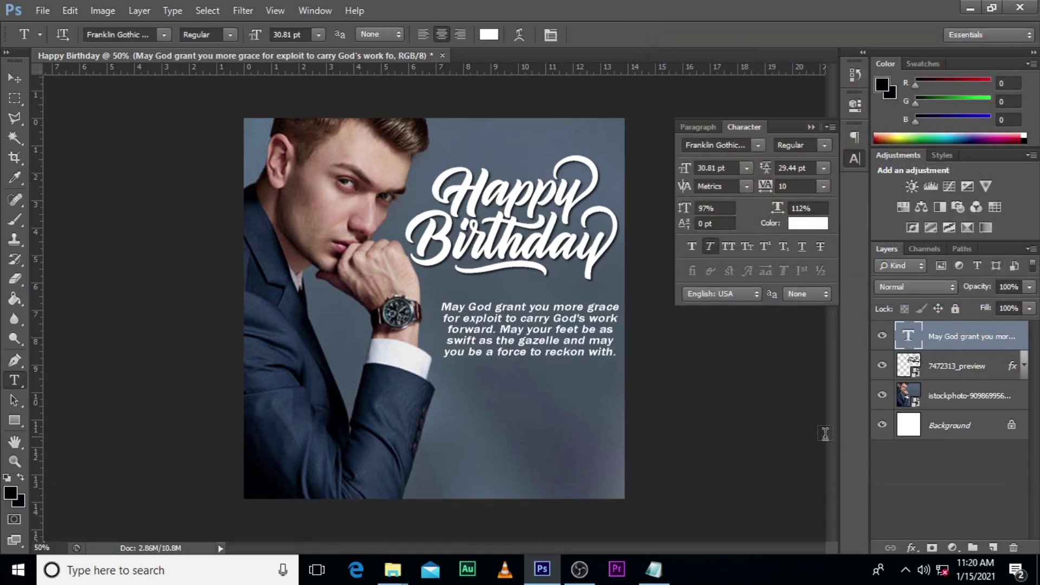
# Nudge the white message paragraph slightly down and to the left beneath the Happy Birthday lettering
pyautogui.press('v')
pyautogui.press('Down')
pyautogui.press('Down')
pyautogui.press('Down')
pyautogui.press('Down')
pyautogui.press('Down')
pyautogui.press('Down')
pyautogui.press('Down')
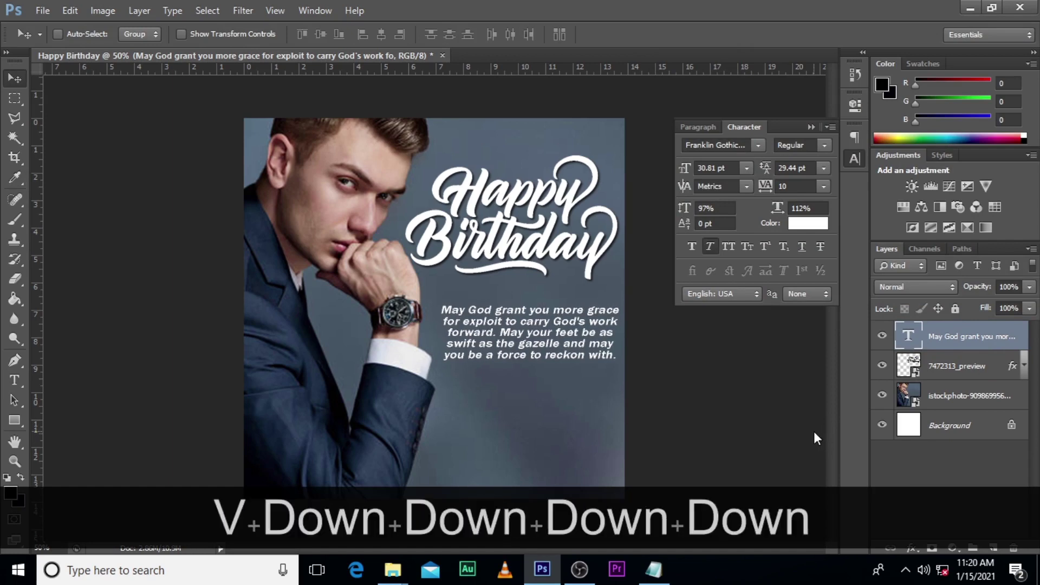
pyautogui.press('Down')
pyautogui.press('Left')
pyautogui.press('Left')
pyautogui.press('Left')
pyautogui.press('Left')
pyautogui.press('Left')
pyautogui.press('Left')
pyautogui.press('Left')
pyautogui.press('Left')
pyautogui.press('Left')
pyautogui.press('Left')
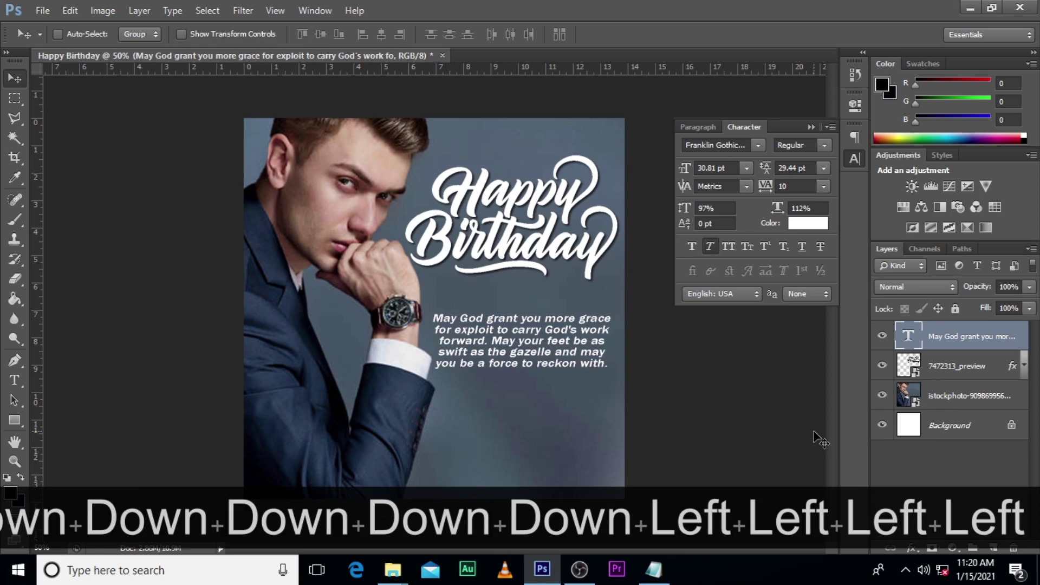
# Draw a thin rectangle of about 486 × 2 px as an underline just below the message paragraph
pyautogui.press('alt')
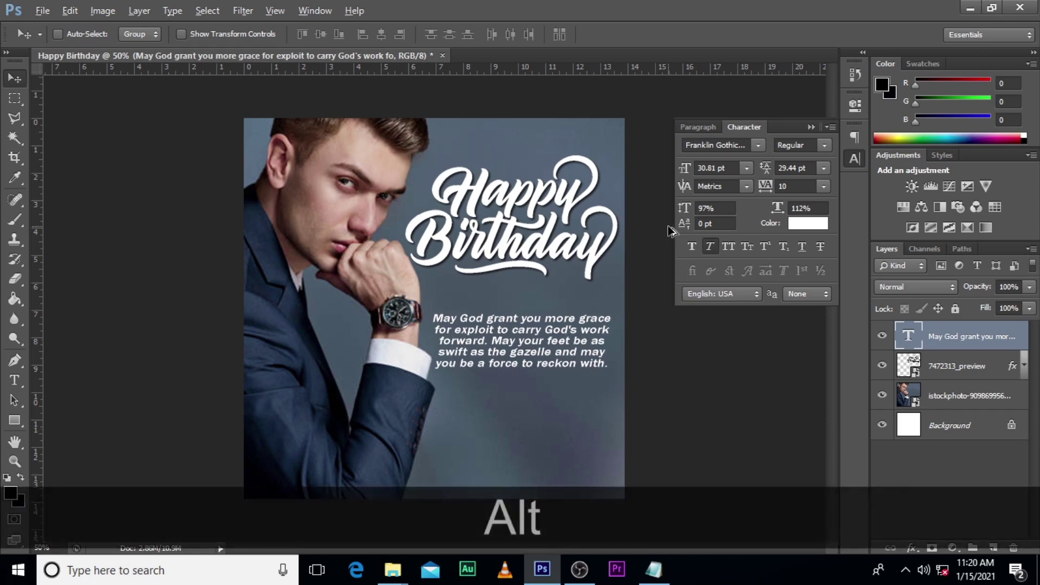
pyautogui.rightClick(17, 420)
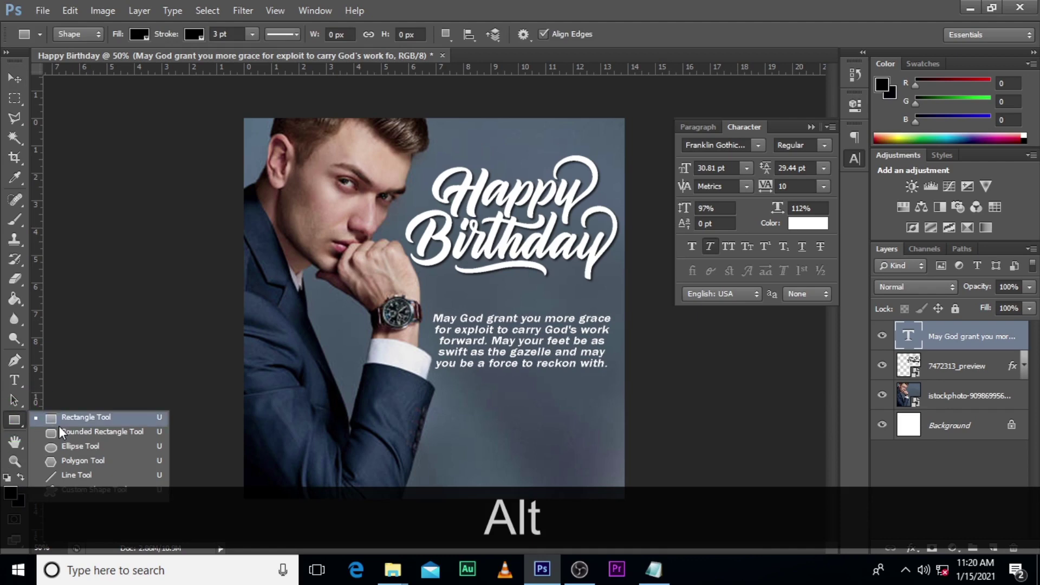
pyautogui.click(65, 419)
pyautogui.moveTo(436, 373); pyautogui.dragTo(619, 372)
# Shift the thin underline rectangle left so it starts at the man's sleeve below the message
pyautogui.click(962, 335)
pyautogui.hotkey('shift', 'Left')
pyautogui.hotkey('shift', 'Left')
pyautogui.hotkey('shift', 'Left')
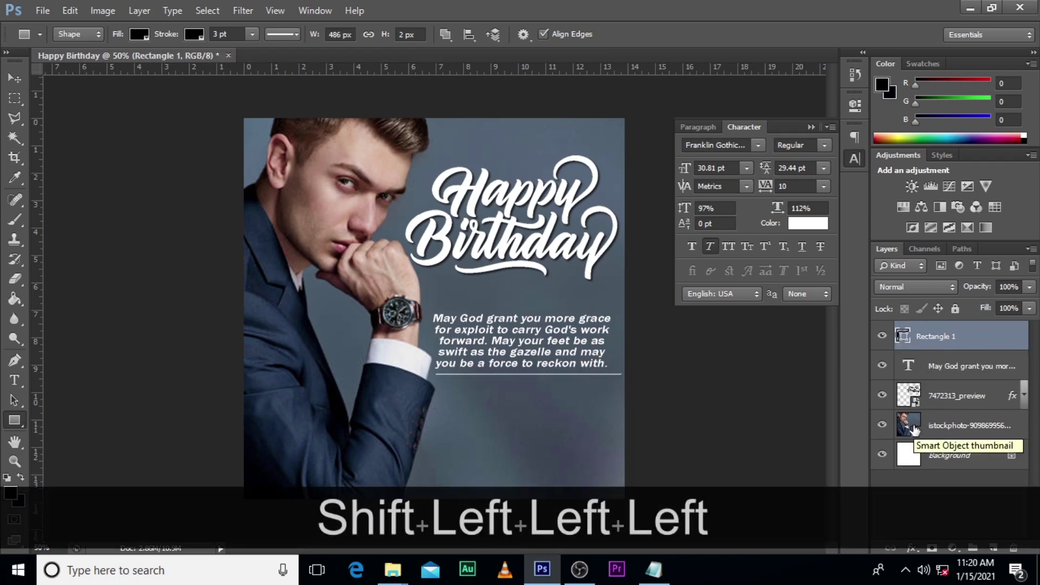
pyautogui.press('v')
pyautogui.hotkey('shift', 'Left')
pyautogui.hotkey('shift', 'Left')
pyautogui.hotkey('shift', 'Left')
pyautogui.hotkey('shift', 'Left')
pyautogui.hotkey('shift', 'Left')
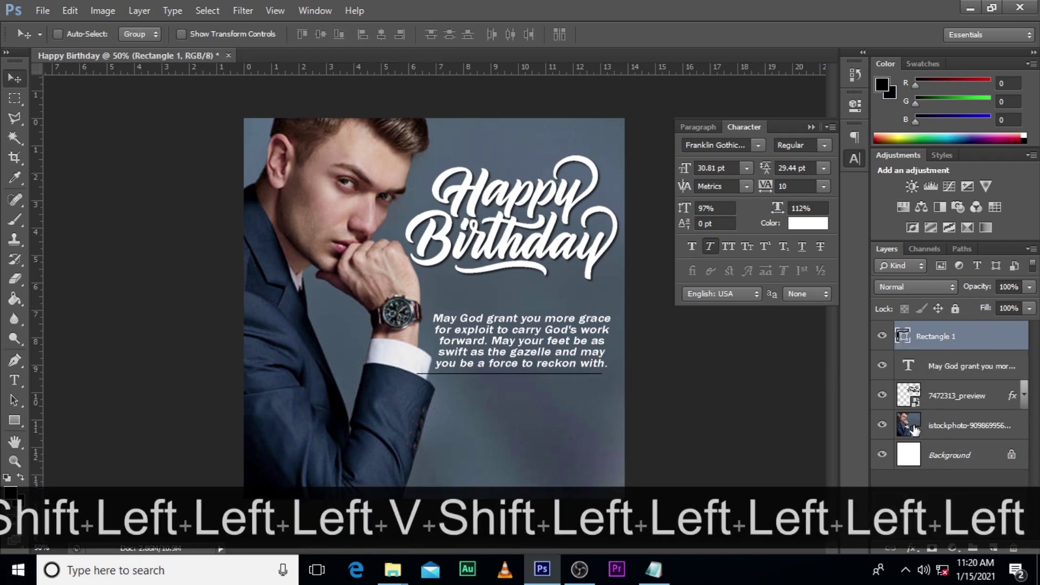
# Remove the underline rectangle's stroke, fill it with white, and select the Background layer
pyautogui.click(965, 336)
pyautogui.press('u')
pyautogui.click(193, 34)
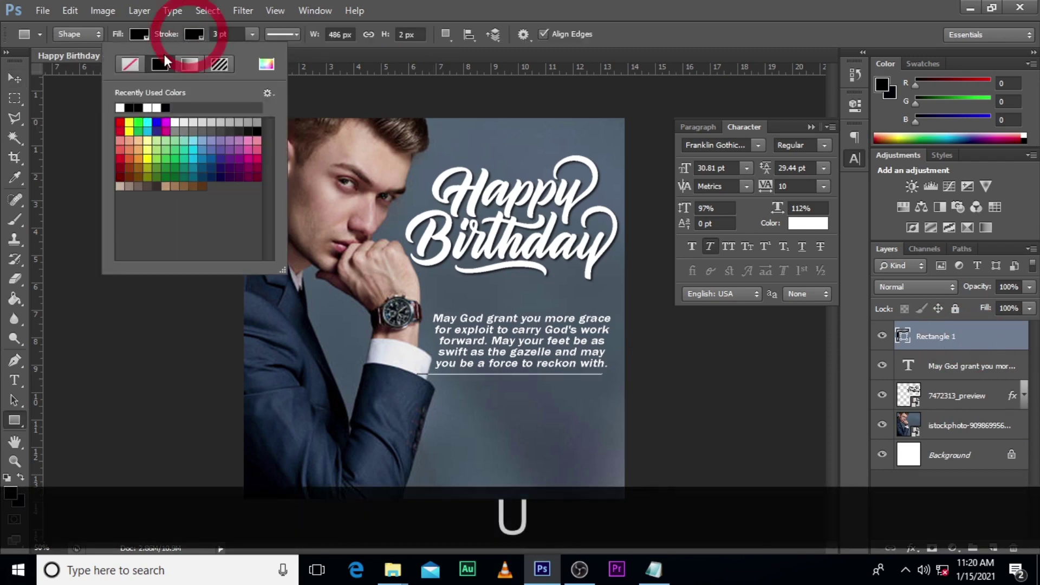
pyautogui.click(115, 59)
pyautogui.click(135, 35)
pyautogui.click(135, 34)
pyautogui.click(106, 65)
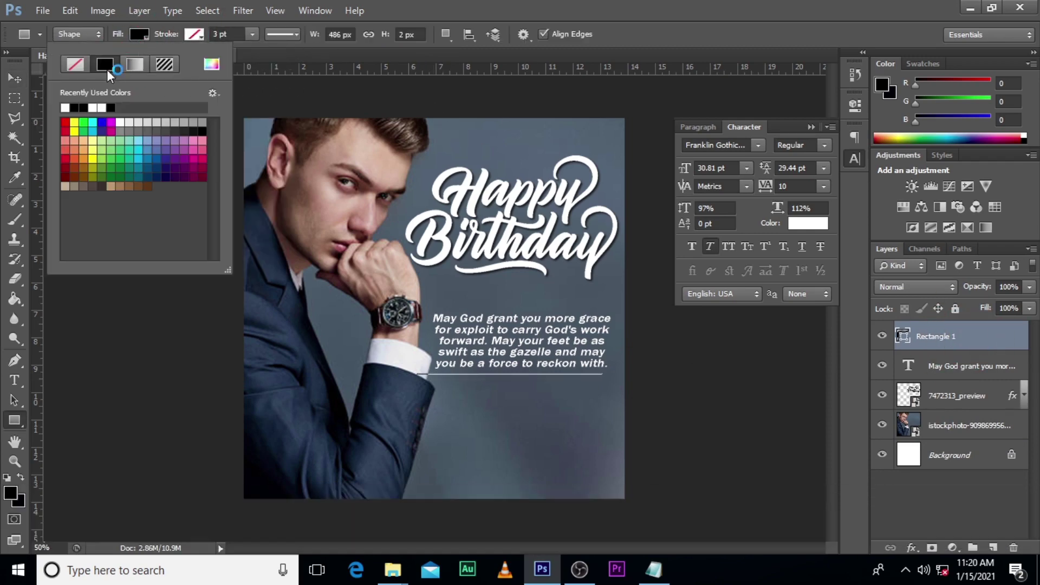
pyautogui.click(65, 107)
pyautogui.click(972, 454)
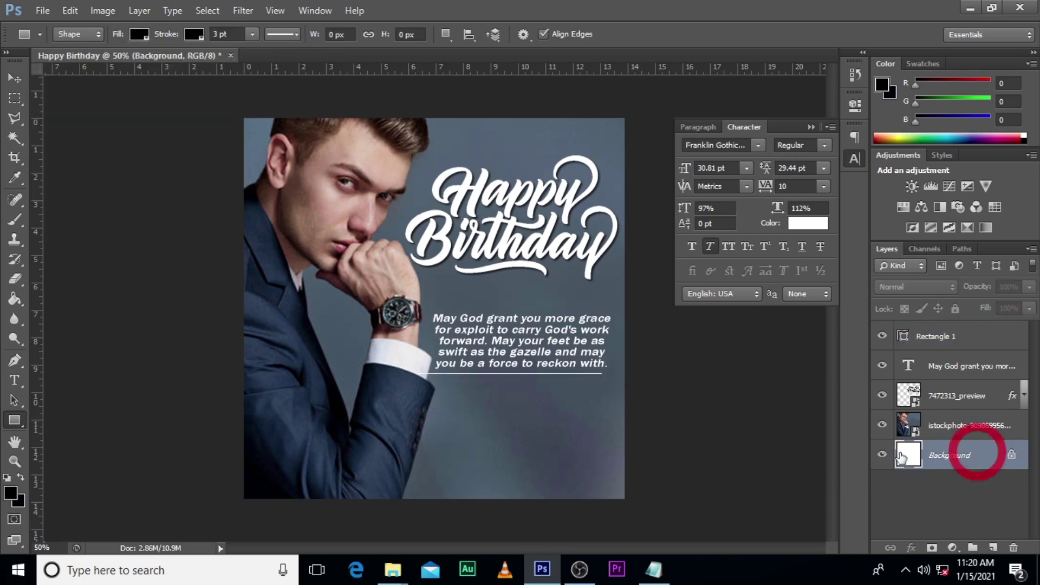
# Copy "[Senior Pastor, Kingdom Church Int.]" from the Notepad file and paste it as new text at the canvas's upper edge
pyautogui.click(654, 569)
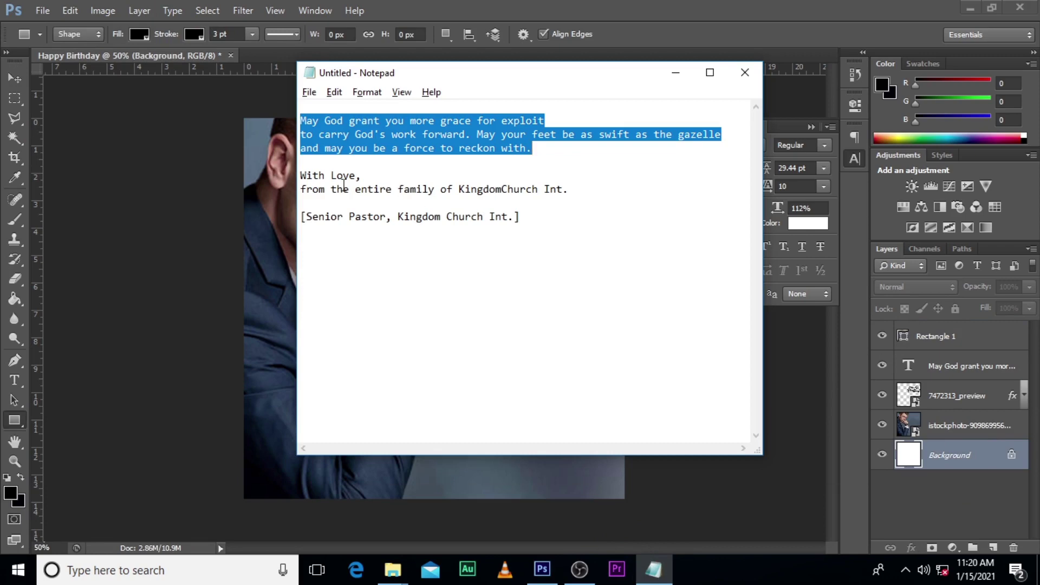
pyautogui.moveTo(521, 216); pyautogui.dragTo(300, 216)
pyautogui.hotkey('ctrl', 'c')
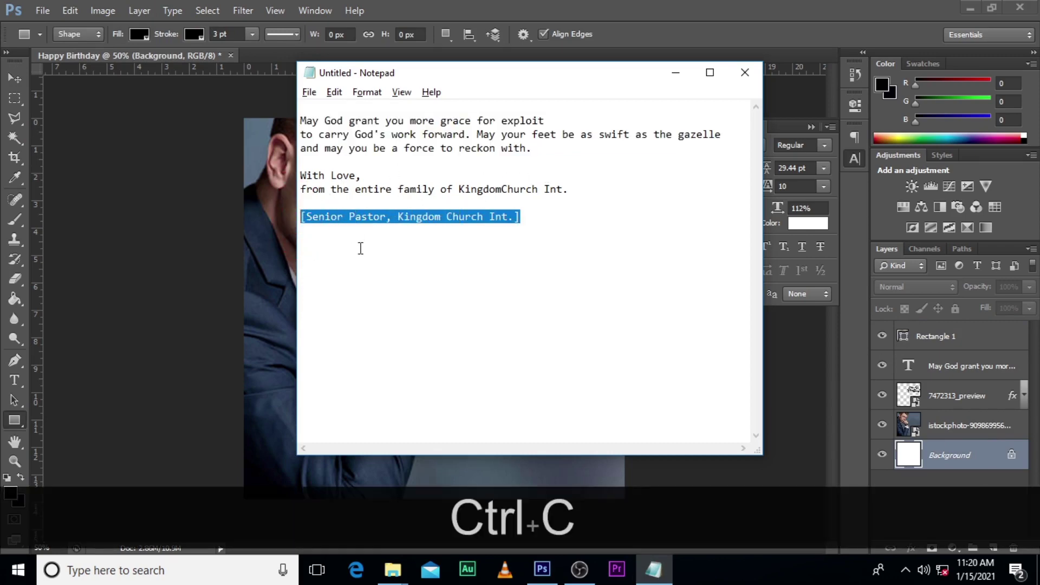
pyautogui.click(624, 56)
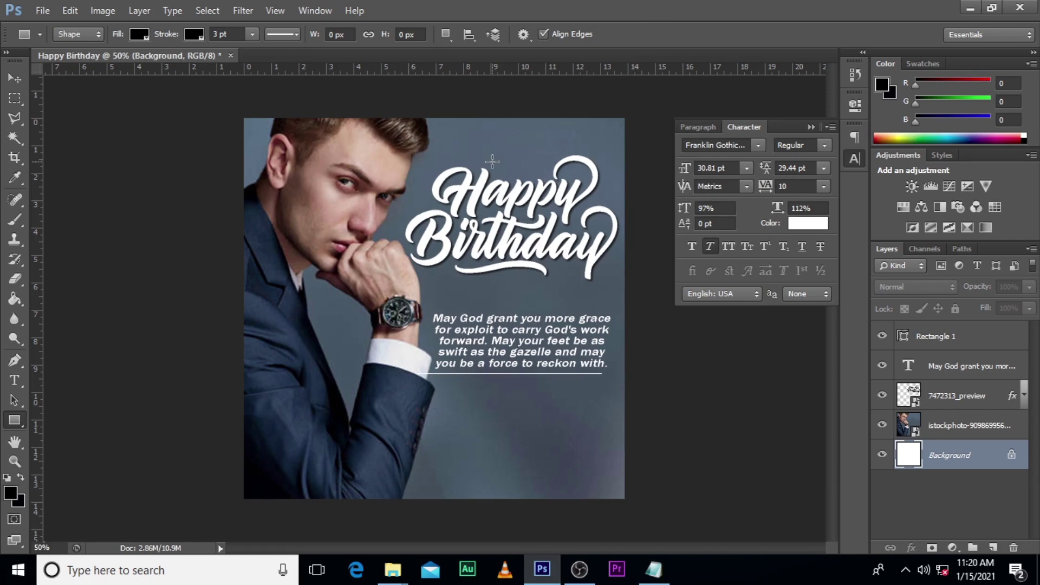
pyautogui.press('t')
pyautogui.click(451, 126)
pyautogui.hotkey('ctrl', 'v')
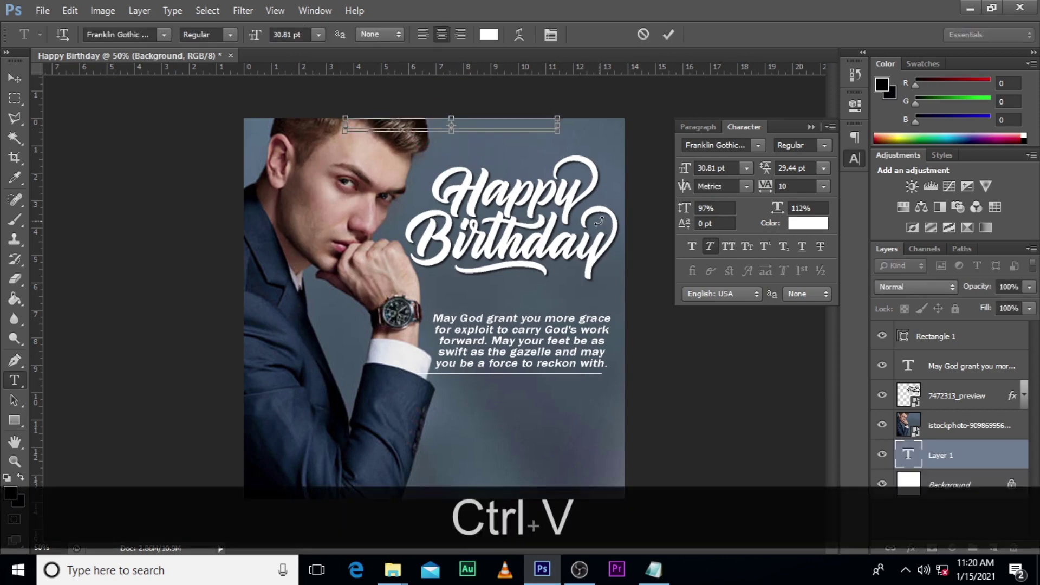
# Bring the Senior Pastor text layer to the top of the stack and place it in the canvas's upper right corner
pyautogui.moveTo(926, 451); pyautogui.dragTo(958, 324)
pyautogui.press('v')
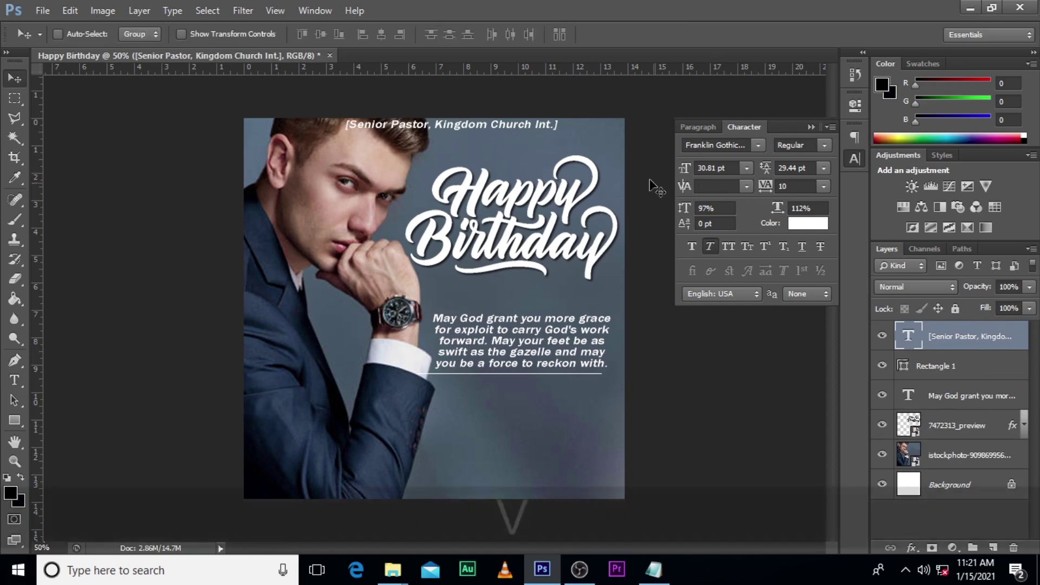
pyautogui.moveTo(484, 124); pyautogui.dragTo(547, 131)
# Draw a black rectangle bar over the Senior Pastor text along the canvas's upper edge and nudge it left to cover the text
pyautogui.click(16, 422)
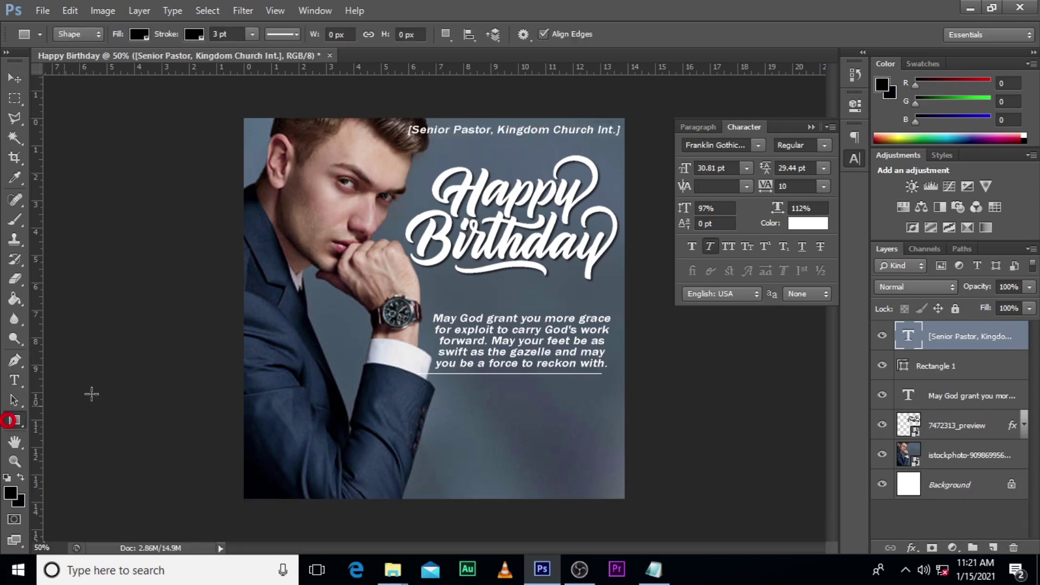
pyautogui.moveTo(412, 115); pyautogui.dragTo(634, 136)
pyautogui.hotkey('shift', 'Left')
pyautogui.press('Left')
pyautogui.press('Left')
pyautogui.press('v')
pyautogui.hotkey('shift', 'Left')
pyautogui.hotkey('shift', 'Left')
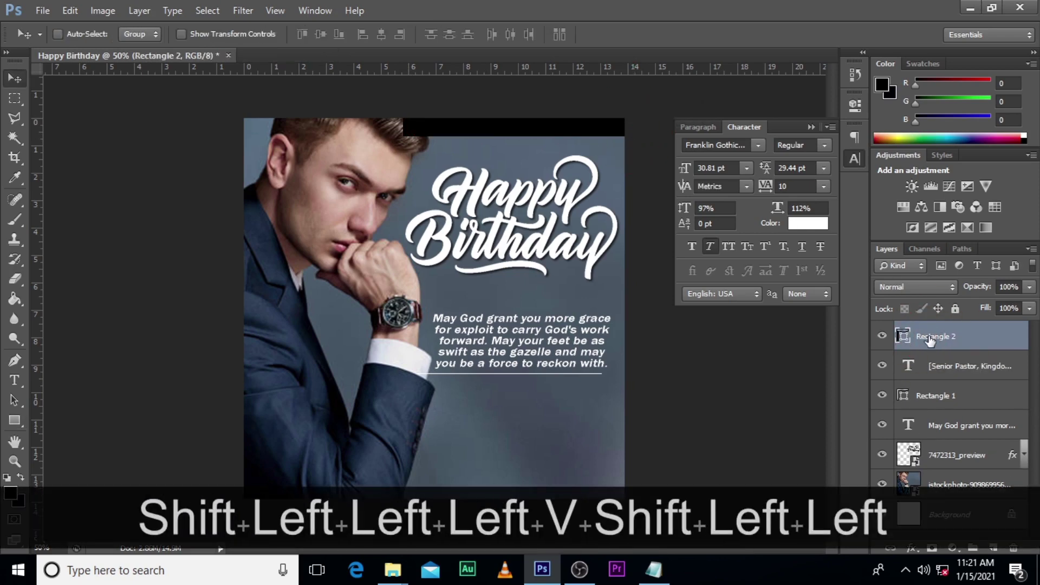
# Move the black bar's layer below the Happy Birthday lettering layer and select the Senior Pastor text layer
pyautogui.moveTo(967, 345); pyautogui.dragTo(953, 470)
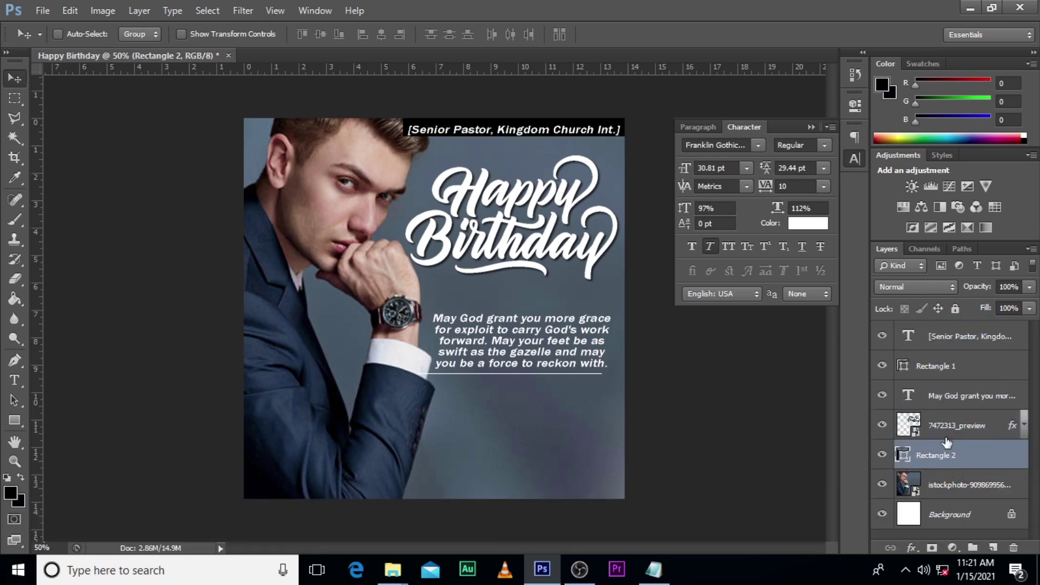
pyautogui.click(949, 338)
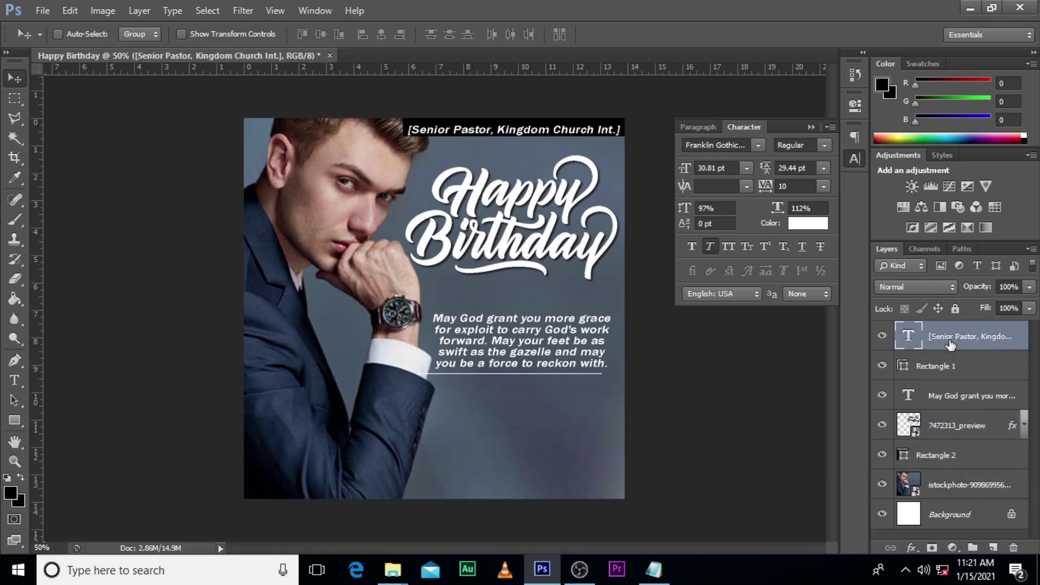
# Nudge the Senior Pastor text slightly up and to the right within the black bar
pyautogui.press('Up')
pyautogui.press('Up')
pyautogui.press('Up')
pyautogui.press('Up')
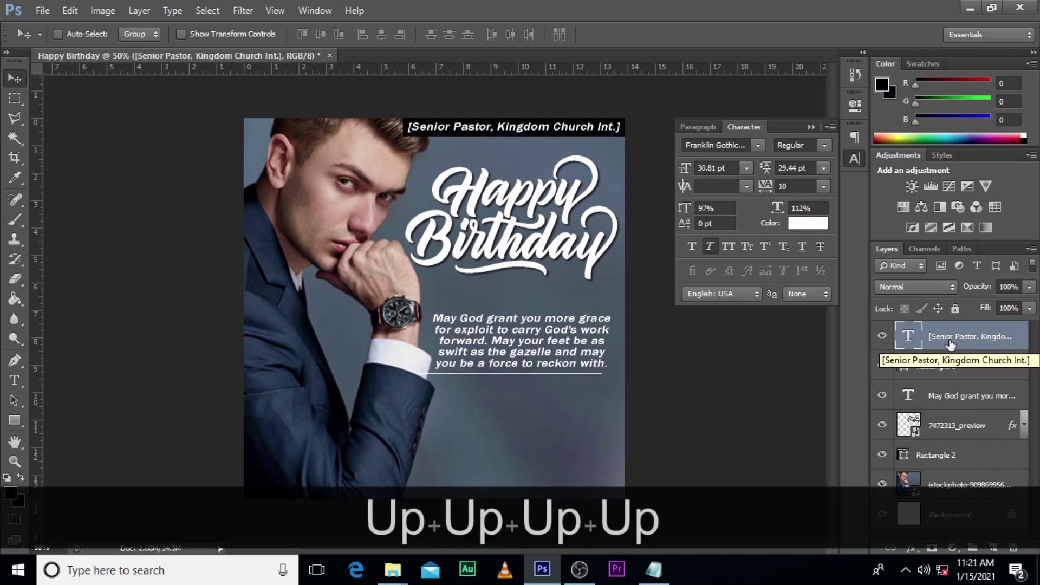
pyautogui.press('Right')
pyautogui.press('Right')
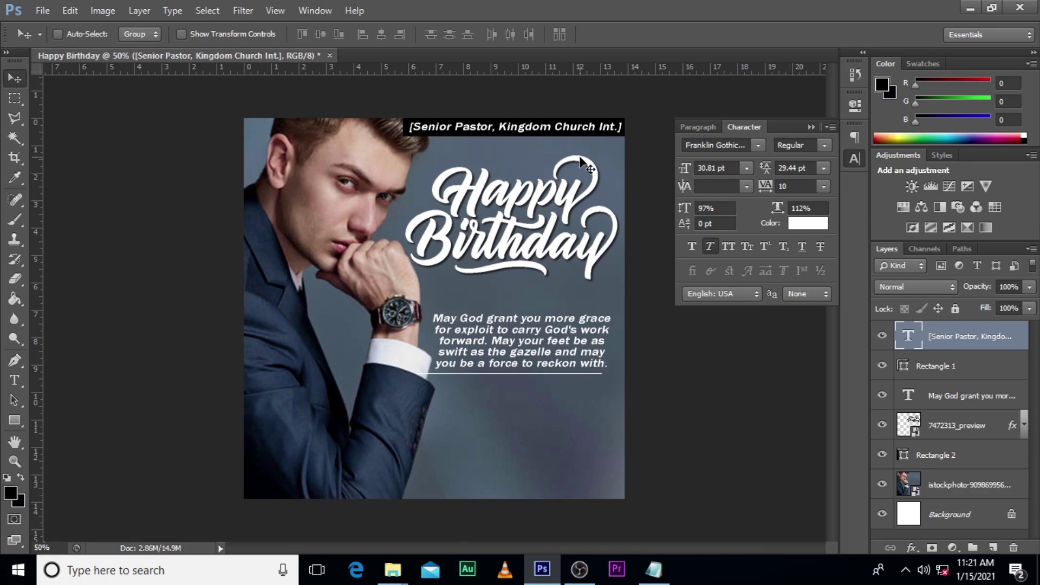
# Set the opacity of the black bar behind the Senior Pastor text to 65%
pyautogui.click(930, 370)
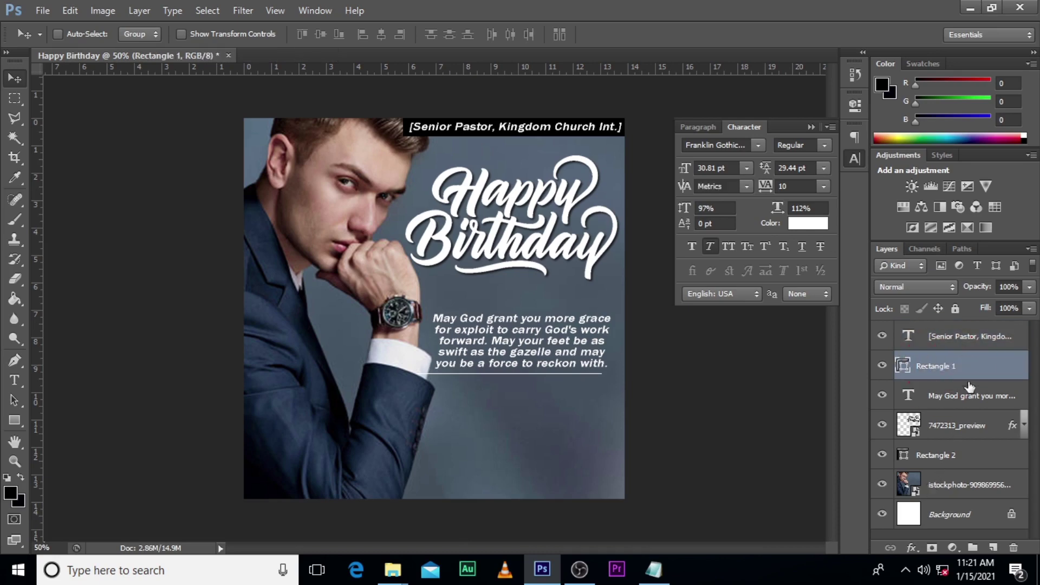
pyautogui.click(937, 458)
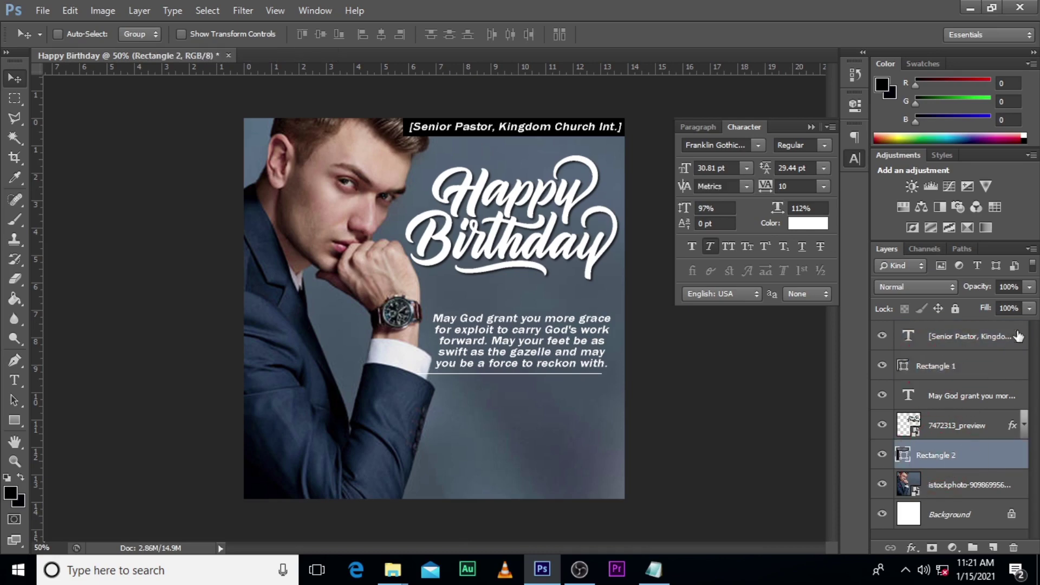
pyautogui.click(1029, 287)
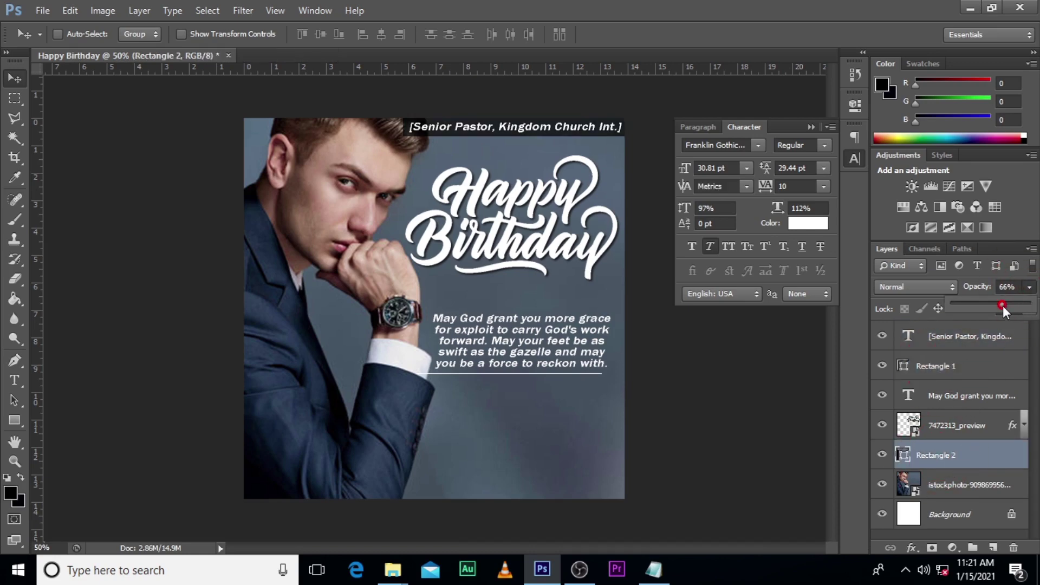
pyautogui.click(1003, 306)
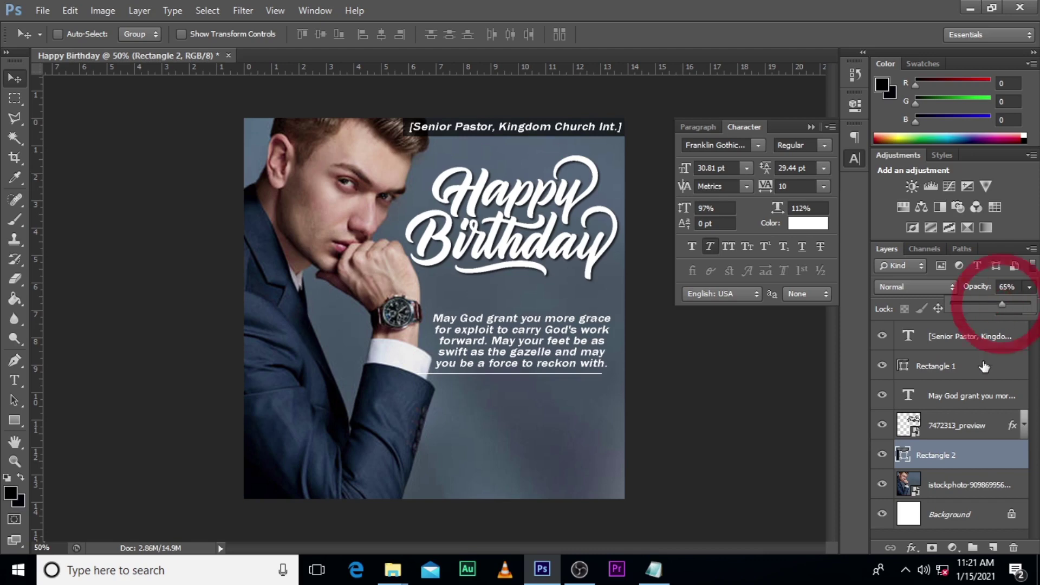
# Put the man's portrait layer into its own group named IMAGE and collapse the group
pyautogui.click(953, 487)
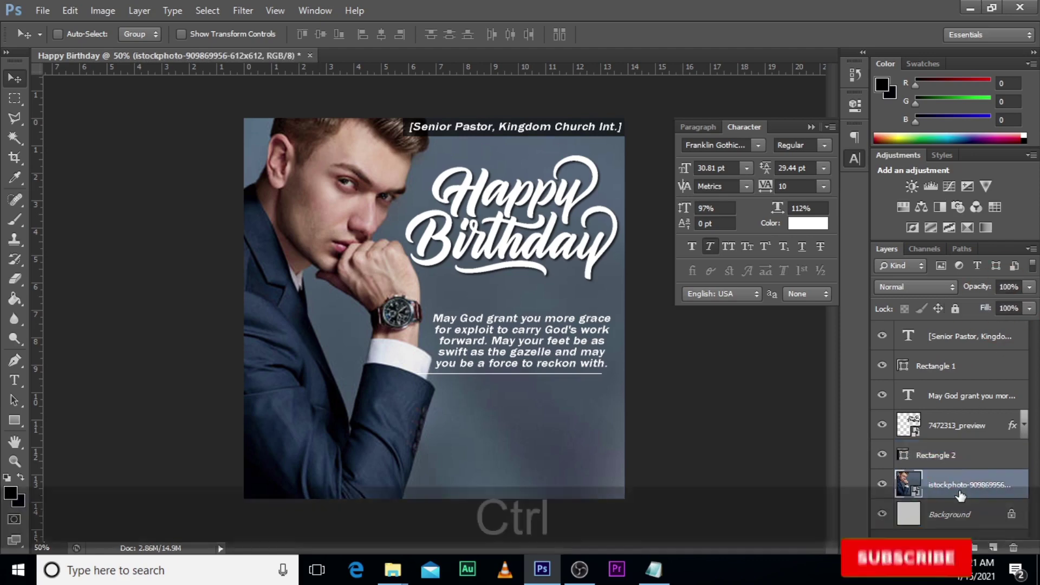
pyautogui.hotkey('ctrl', 'g')
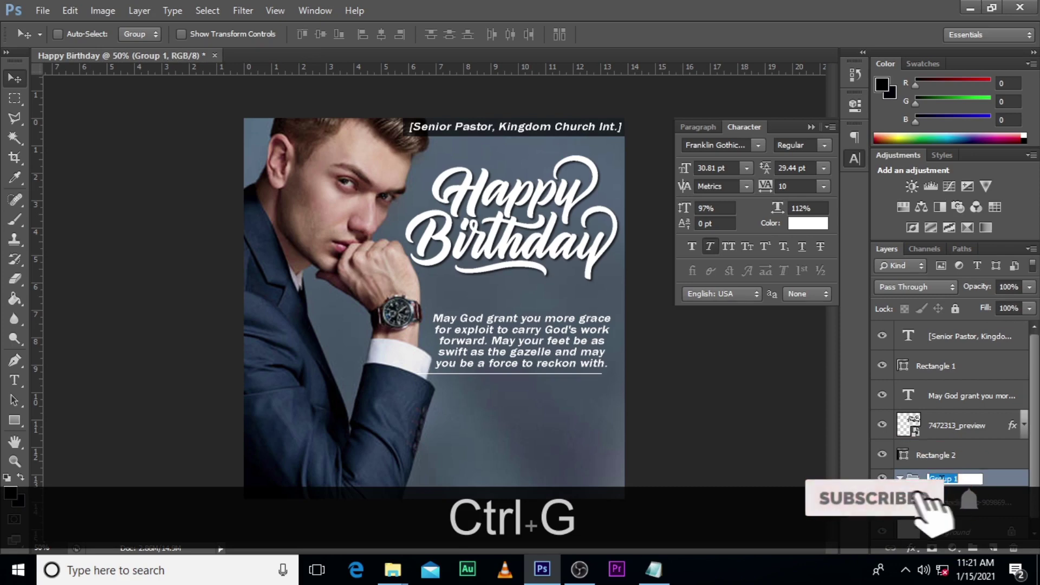
pyautogui.doubleClick(942, 479)
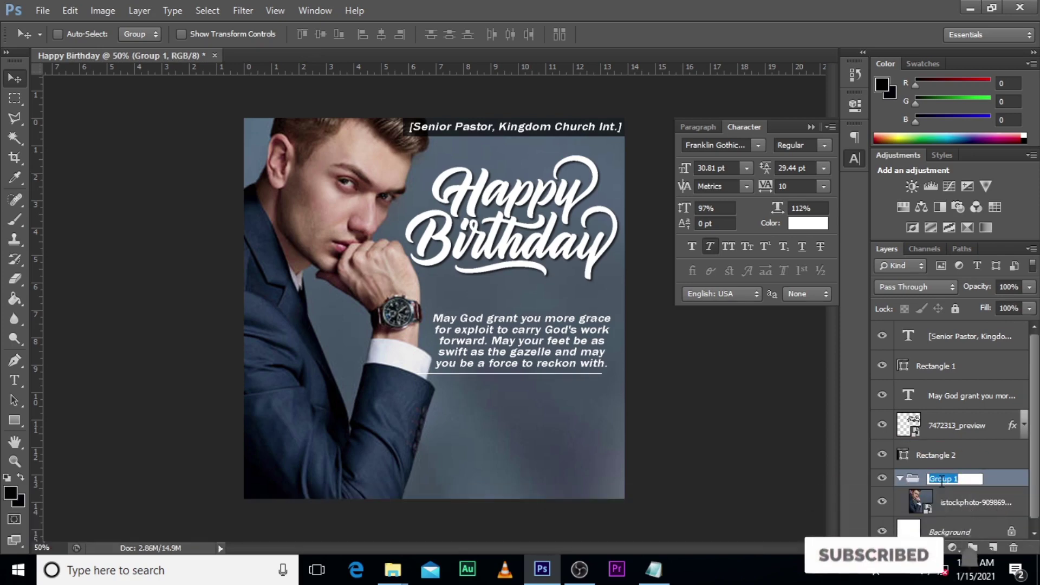
pyautogui.press('capslock')
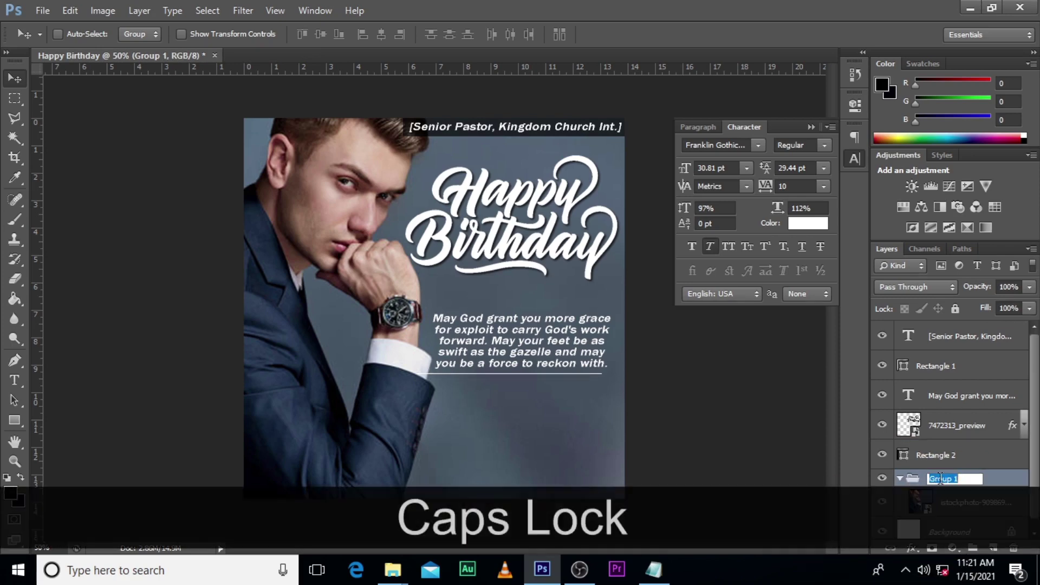
pyautogui.write('IMAGE')
pyautogui.press('Return')
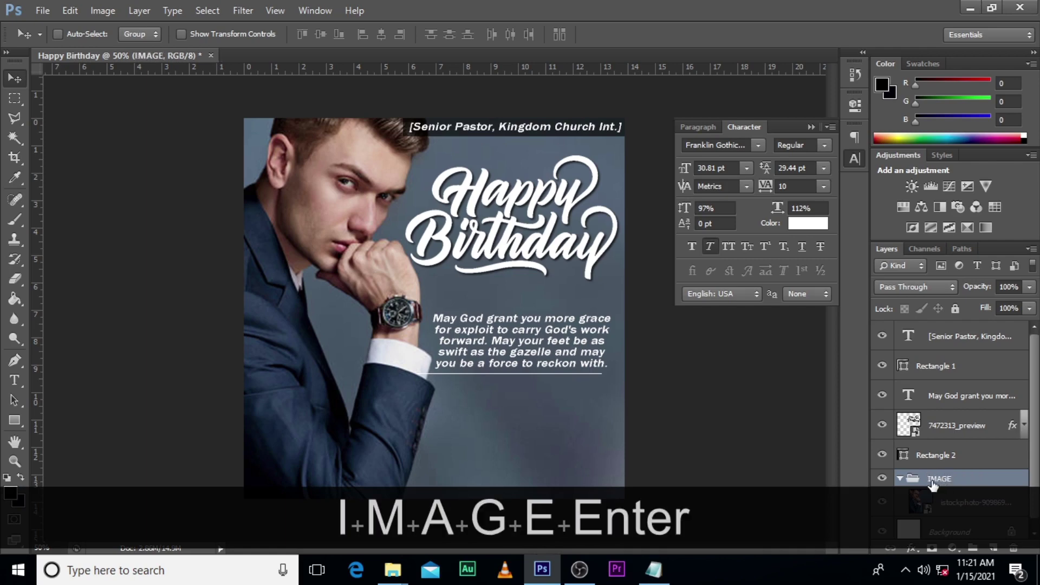
pyautogui.click(900, 479)
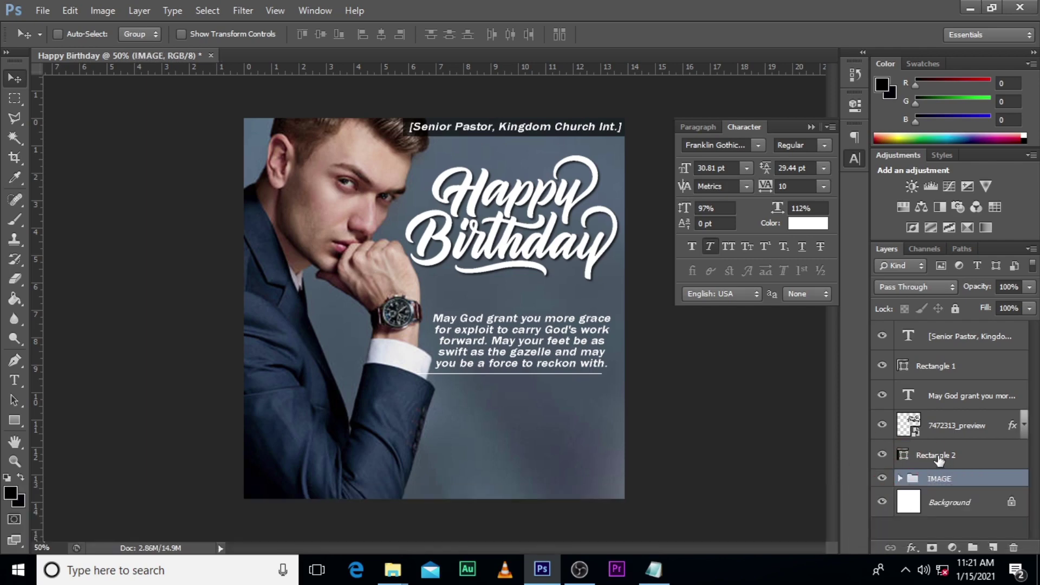
# Check what the bar, lettering and line layers contain by switching their visibility off and on
pyautogui.click(939, 459)
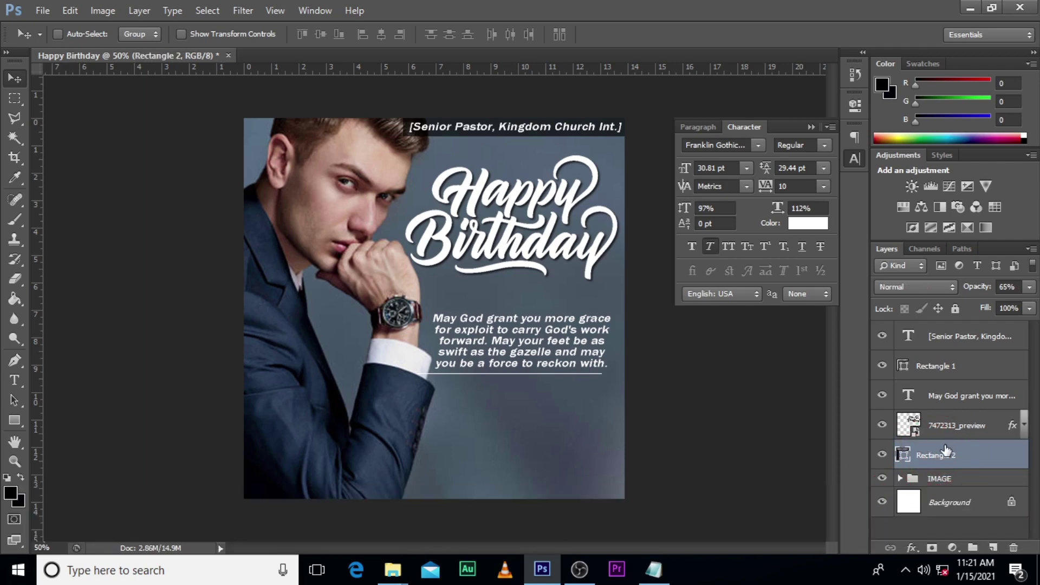
pyautogui.click(883, 456)
pyautogui.click(883, 455)
pyautogui.click(883, 426)
pyautogui.click(882, 426)
pyautogui.click(955, 426)
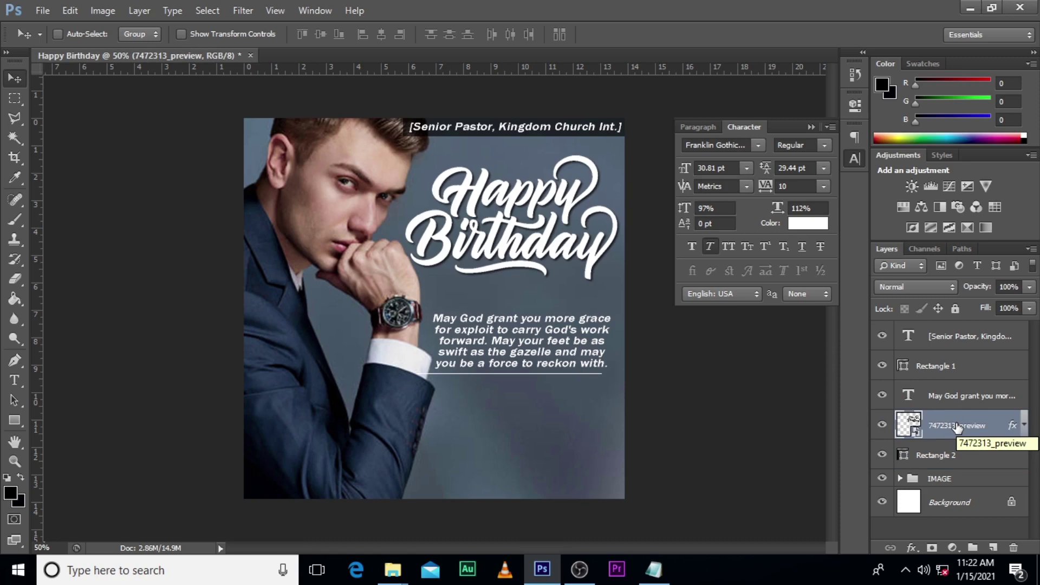
pyautogui.click(953, 399)
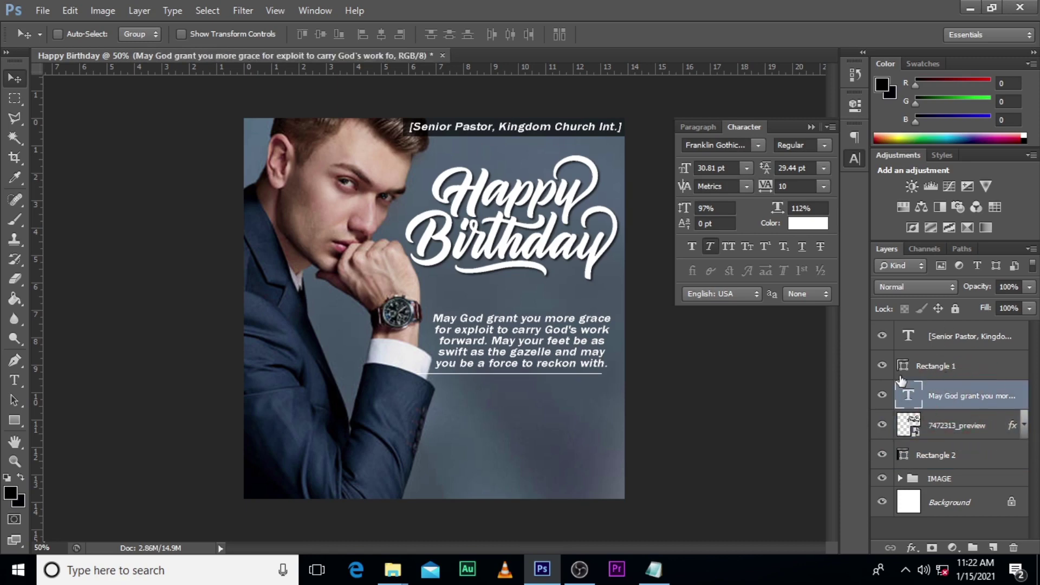
pyautogui.click(882, 367)
pyautogui.click(882, 367)
# Move the thin line's layer directly above the black bar's layer and group both as OBJECTS, checking the group's visibility
pyautogui.moveTo(947, 371); pyautogui.dragTo(948, 439)
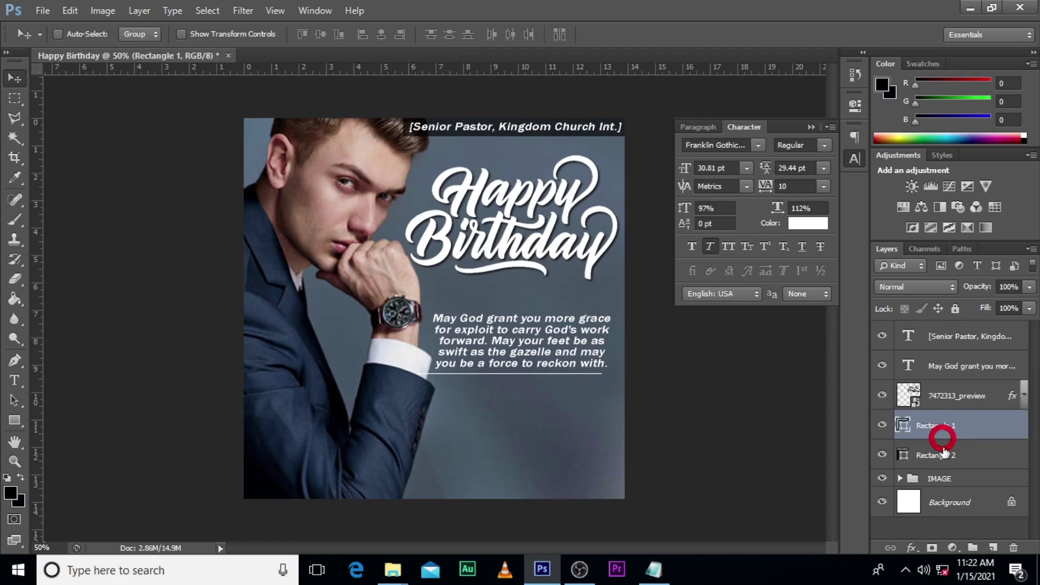
pyautogui.keyDown('shift'); pyautogui.click(949, 459); pyautogui.keyUp('shift')
pyautogui.hotkey('ctrl', 'shift', 'g')
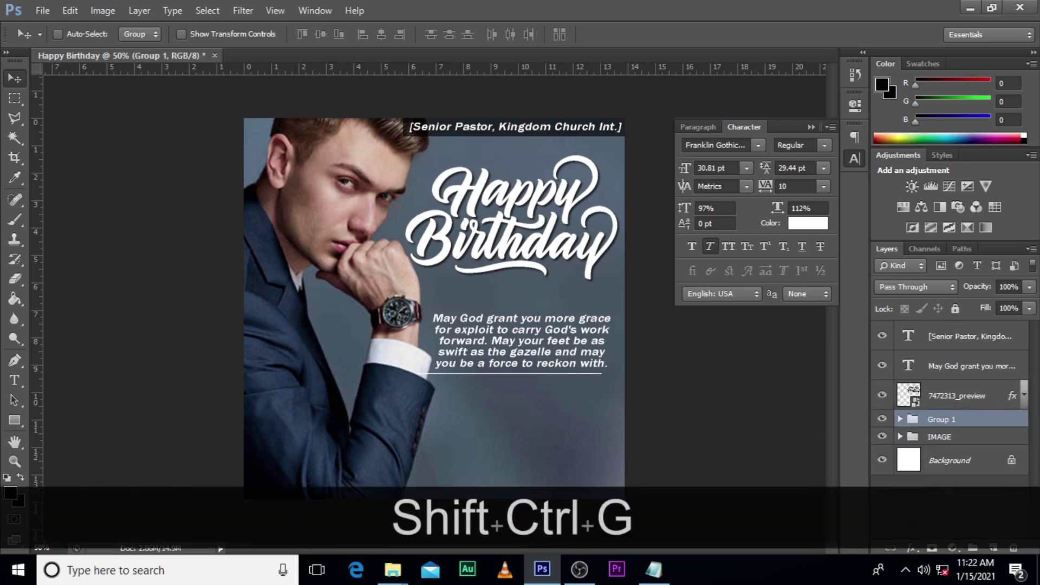
pyautogui.doubleClick(942, 419)
pyautogui.write('OBJECTS')
pyautogui.press('Return')
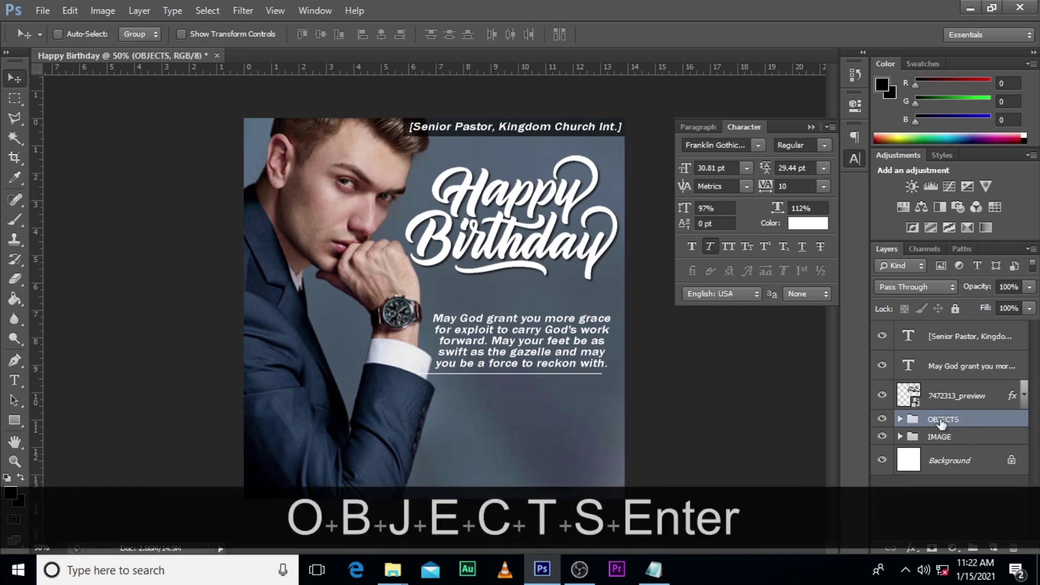
pyautogui.click(882, 420)
pyautogui.click(881, 421)
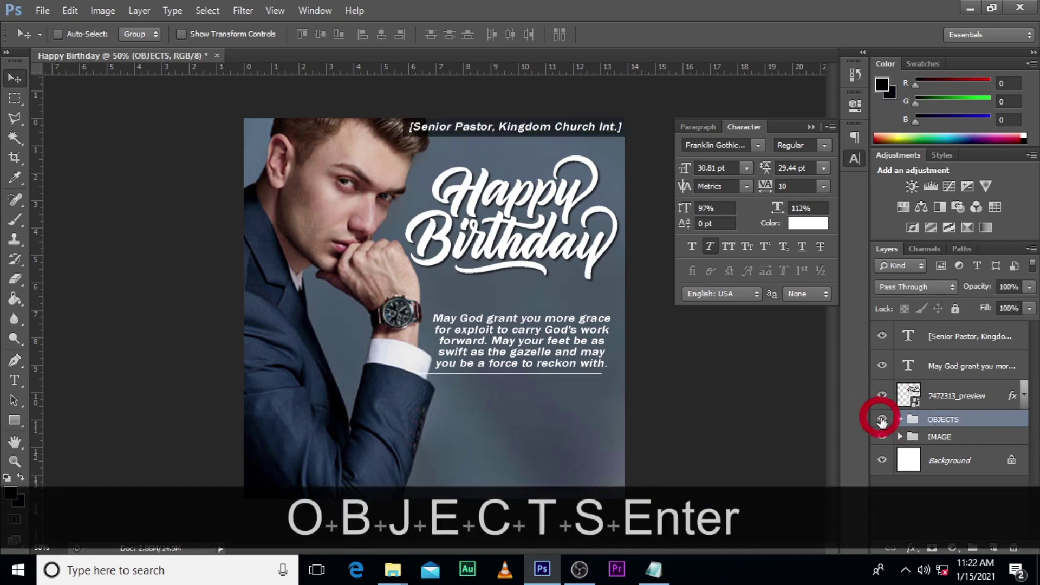
pyautogui.click(882, 420)
pyautogui.click(882, 420)
# Group the lettering, blessing message and Senior Pastor text layers as TEXT and check the group's visibility
pyautogui.click(949, 392)
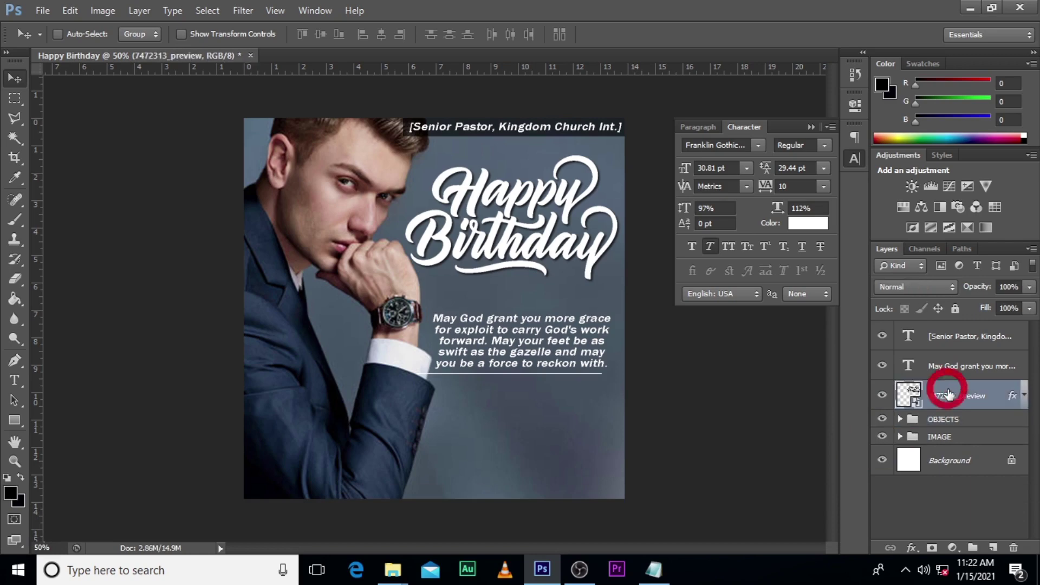
pyautogui.keyDown('shift'); pyautogui.click(981, 339); pyautogui.keyUp('shift')
pyautogui.hotkey('ctrl', 'shift', 'g')
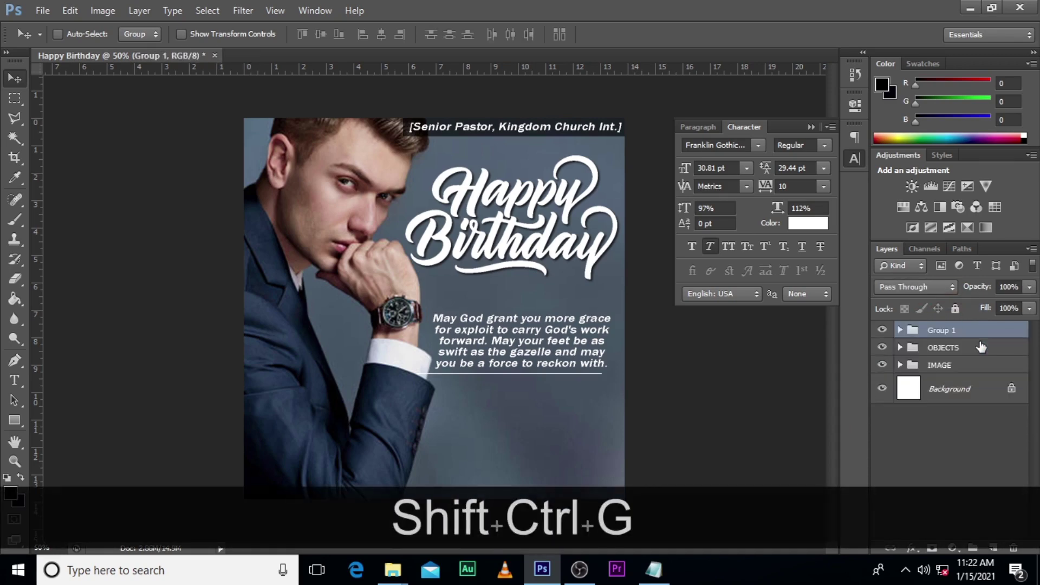
pyautogui.doubleClick(947, 330)
pyautogui.write('TEXT')
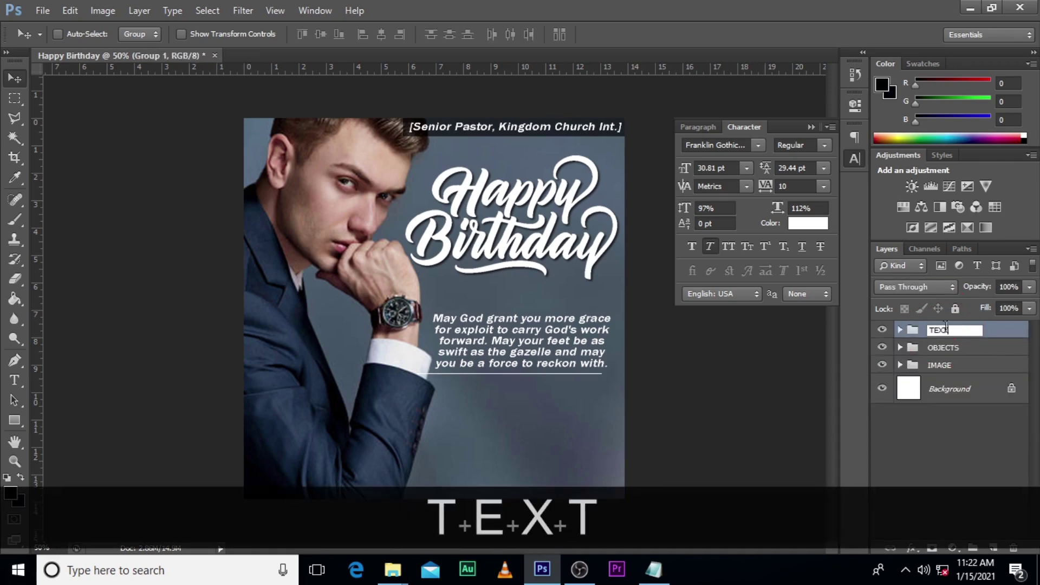
pyautogui.press('Return')
pyautogui.click(882, 329)
pyautogui.click(882, 329)
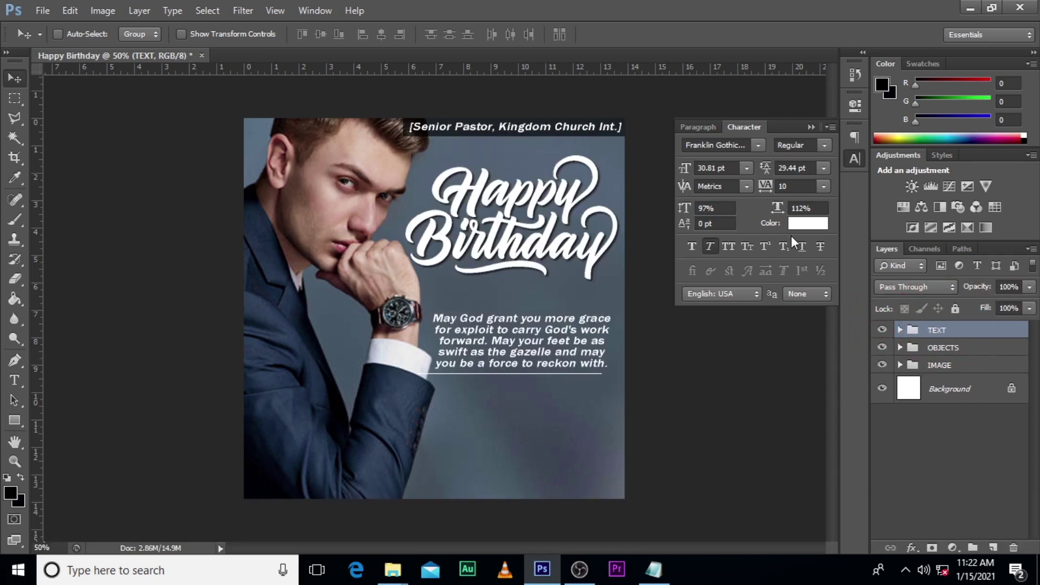
# Switch to the Notepad file and copy "With Love, from the entire family of KingdomChurch Int."
pyautogui.click(654, 569)
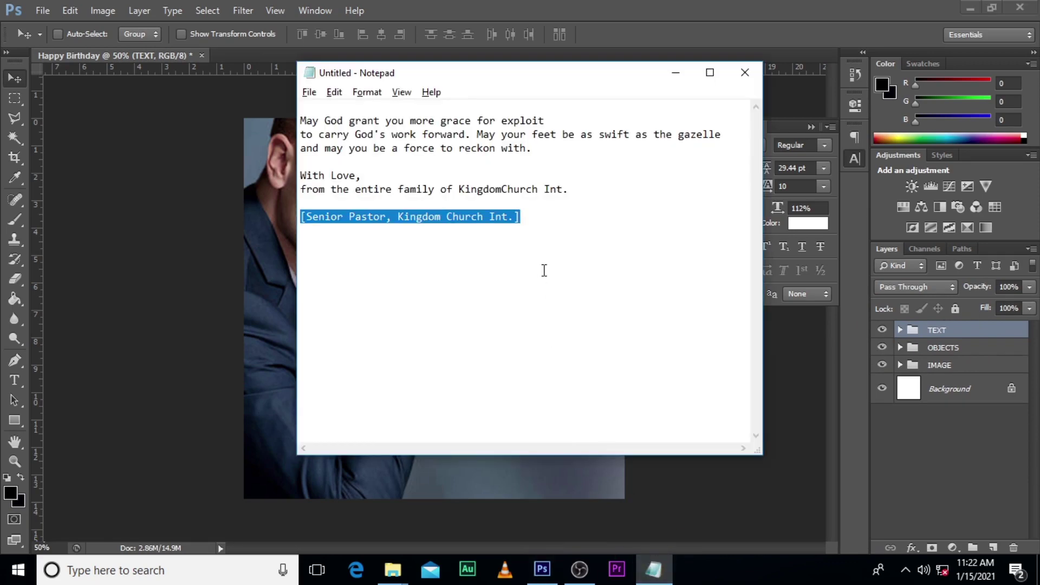
pyautogui.moveTo(570, 188); pyautogui.dragTo(293, 175)
pyautogui.hotkey('ctrl', 'c')
pyautogui.click(676, 72)
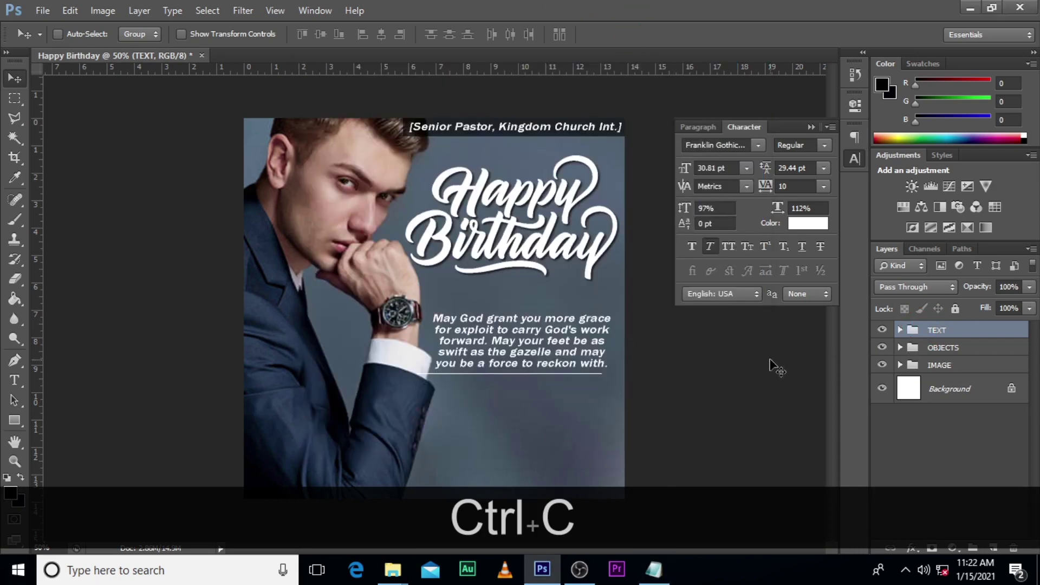
# Paste the copied sign-off as a new text layer inside the TEXT group, placed below the blessing message and line
pyautogui.press('t')
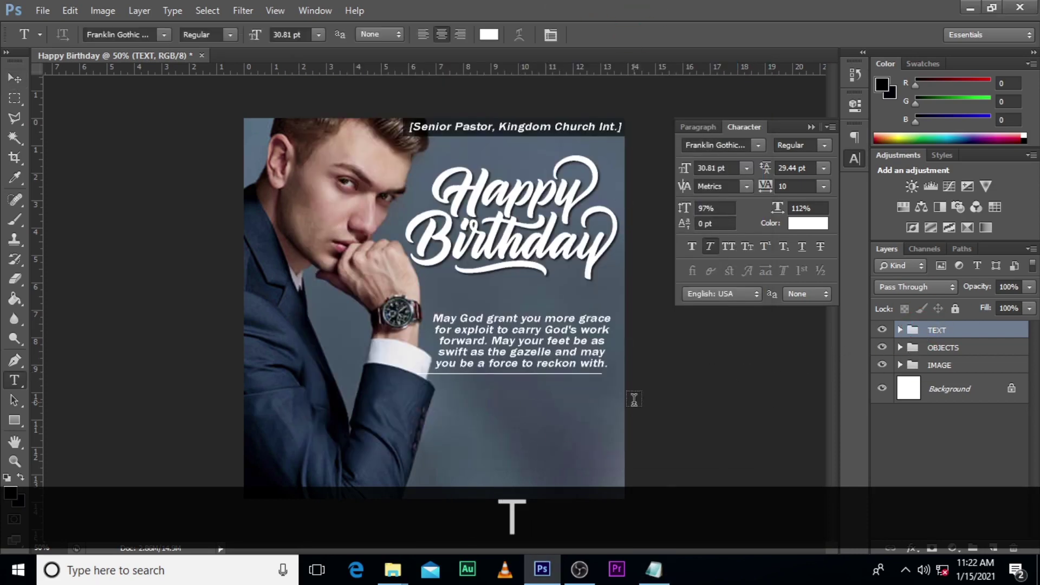
pyautogui.click(900, 330)
pyautogui.click(926, 354)
pyautogui.click(451, 429)
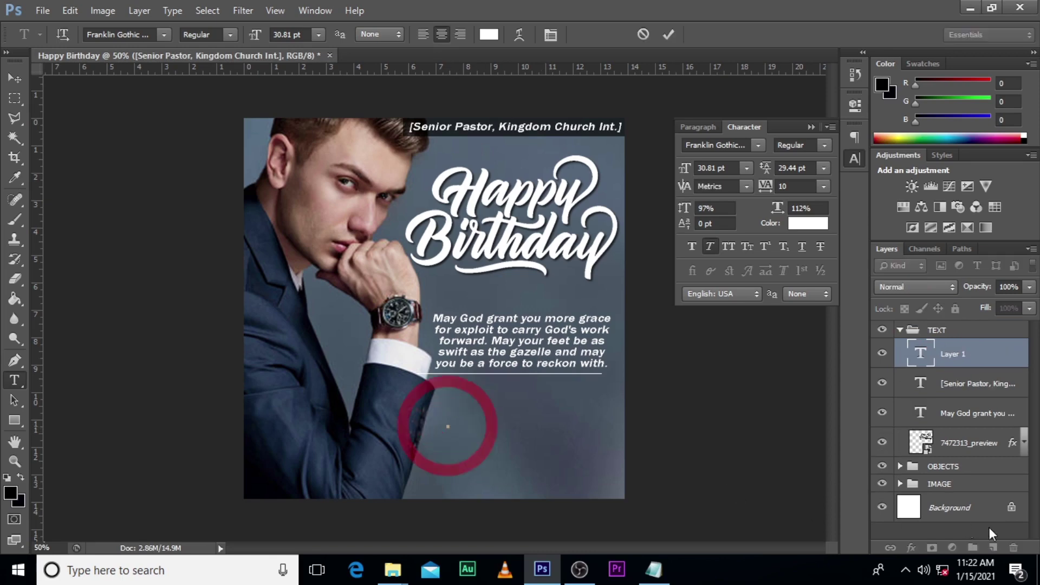
pyautogui.hotkey('ctrl', 'v')
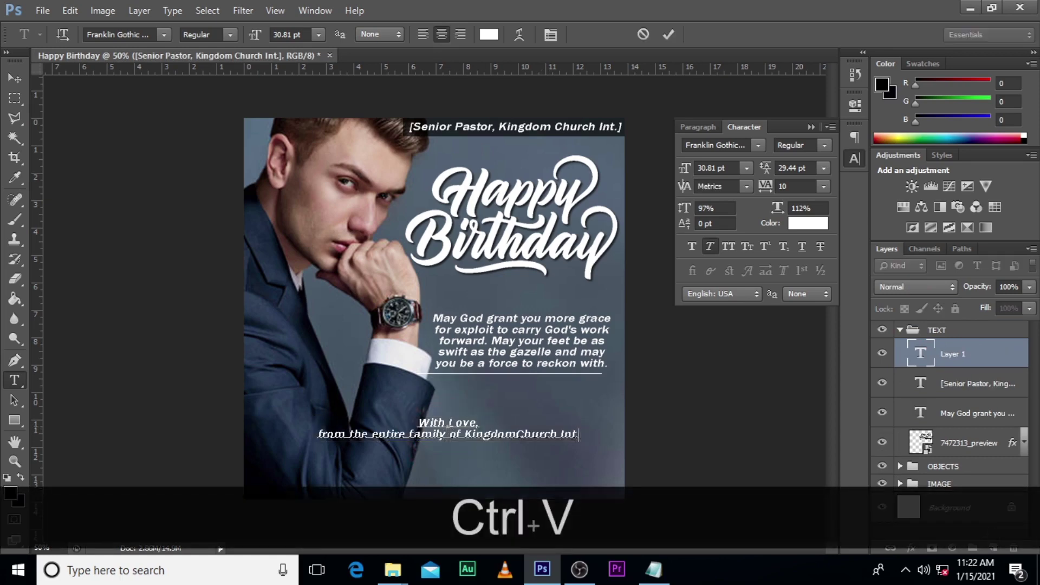
pyautogui.click(967, 353)
# Left-align the With Love sign-off, scale it down to about 18.92 pt and place it beneath the thin line
pyautogui.click(703, 128)
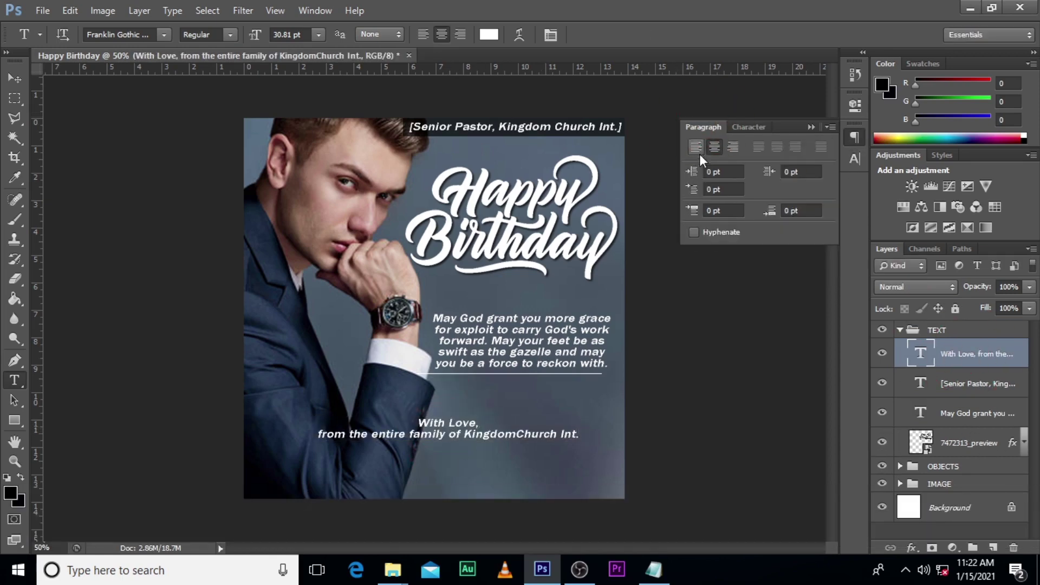
pyautogui.click(696, 146)
pyautogui.hotkey('ctrl', 't')
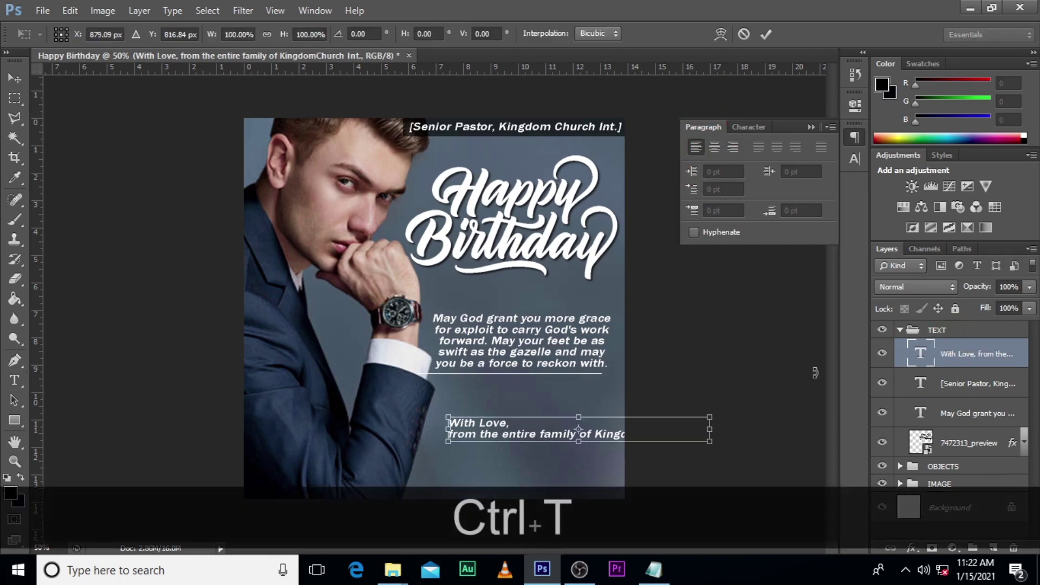
pyautogui.moveTo(714, 443); pyautogui.dragTo(538, 392)
pyautogui.press('Return')
# Nudge the With Love sign-off up so it sits close beneath the thin line
pyautogui.press('Up')
pyautogui.press('Up')
pyautogui.press('Up')
pyautogui.press('Up')
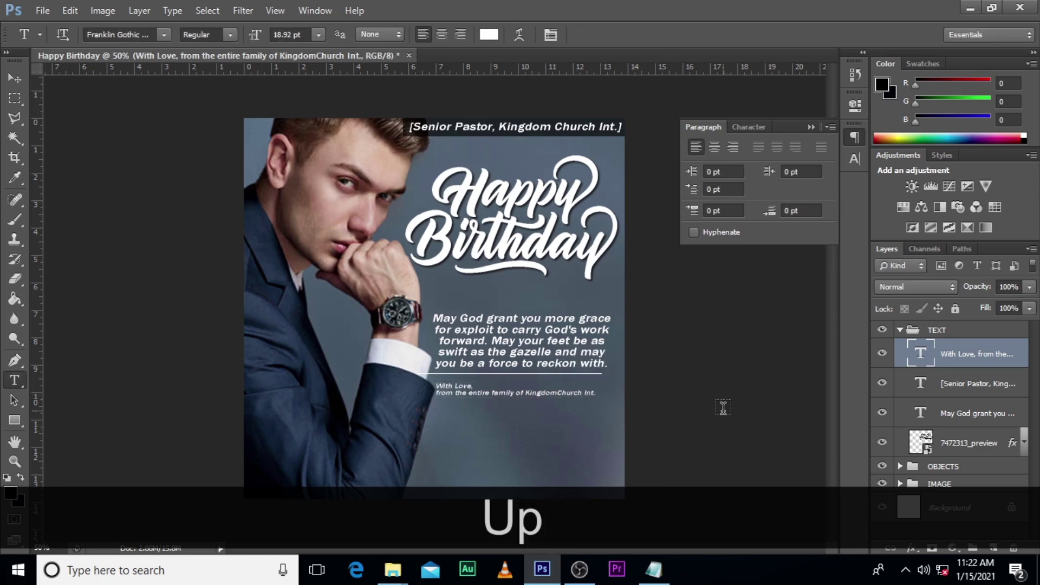
pyautogui.press('v')
pyautogui.press('Up')
pyautogui.press('Up')
pyautogui.press('Up')
pyautogui.press('Up')
pyautogui.press('Up')
pyautogui.press('Up')
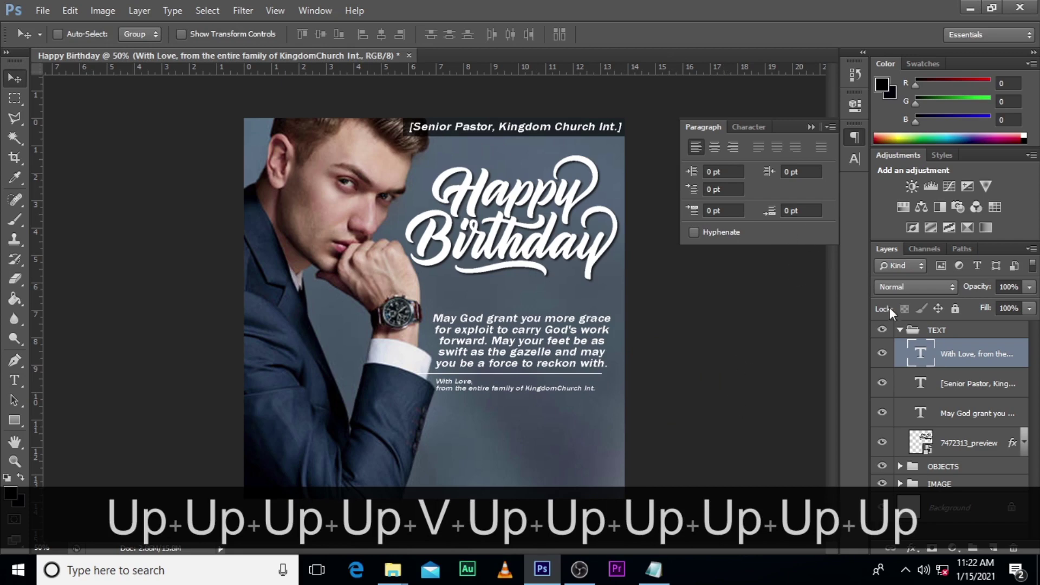
# Enlarge the With Love sign-off slightly about its centre and nudge it to the right under the blessing message
pyautogui.hotkey('ctrl', 't')
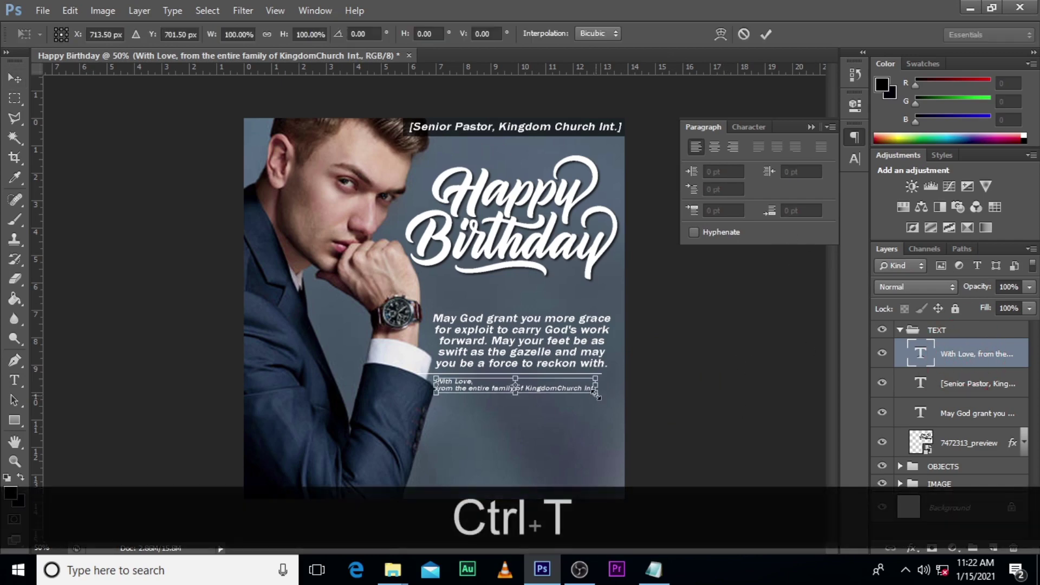
pyautogui.press('alt')
pyautogui.moveTo(596, 392); pyautogui.dragTo(602, 397)
pyautogui.press('Return')
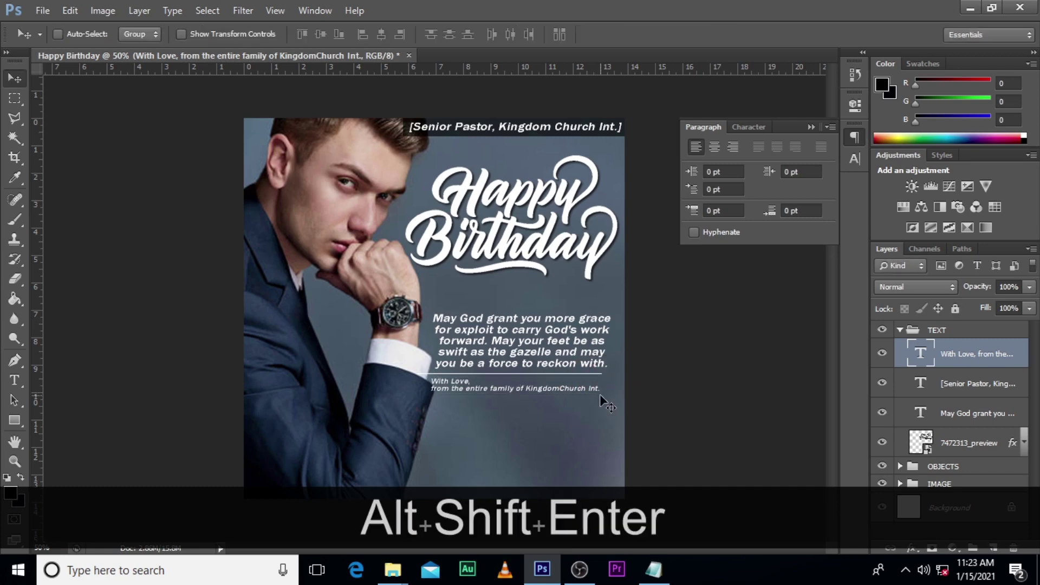
pyautogui.press('Right')
pyautogui.press('Right')
pyautogui.press('Right')
pyautogui.press('Right')
pyautogui.press('Right')
pyautogui.press('Right')
pyautogui.press('Right')
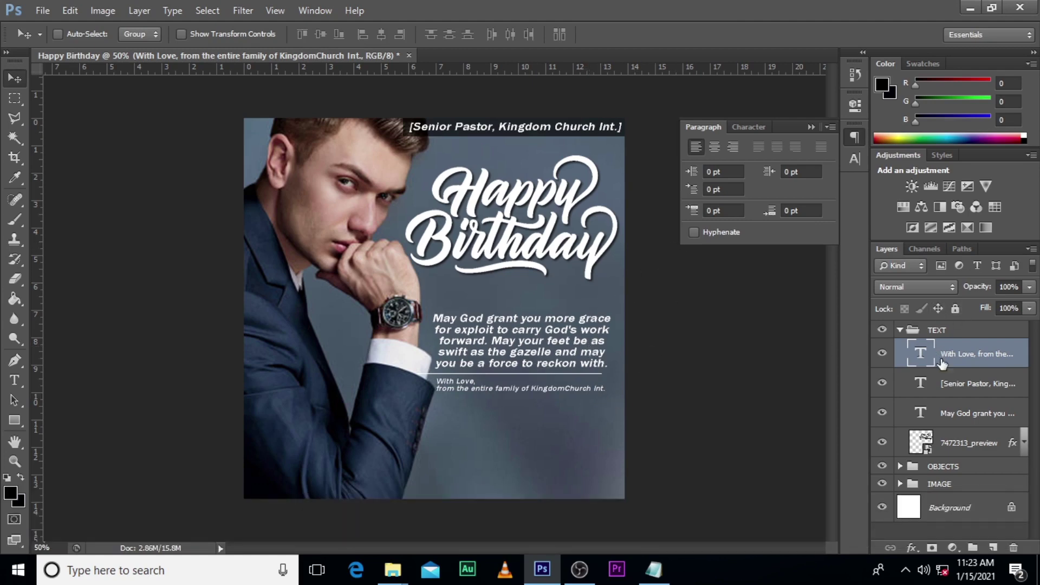
# Hide the thin Rectangle 1 line in the OBJECTS group
pyautogui.click(894, 470)
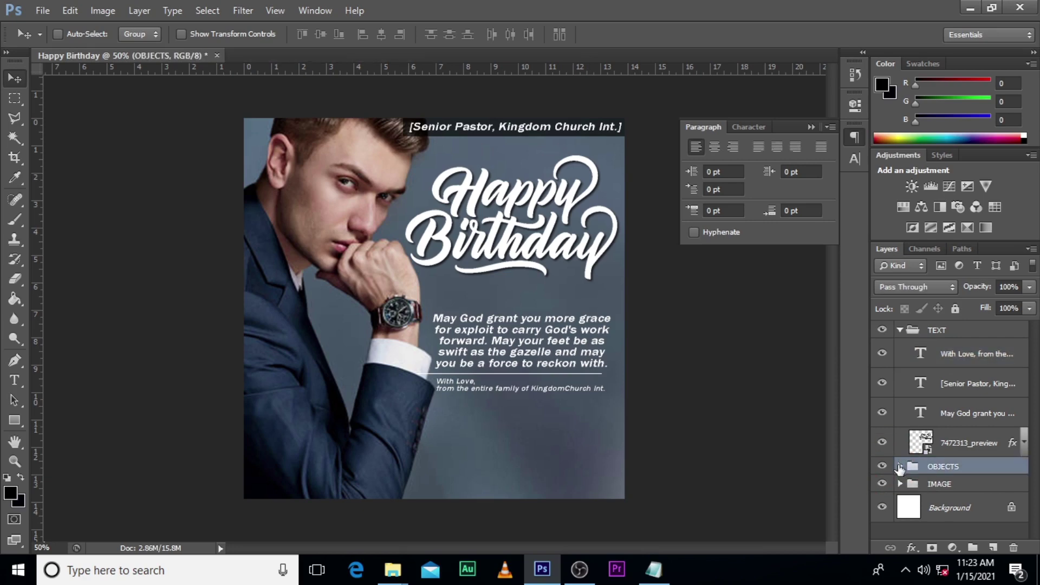
pyautogui.click(899, 467)
pyautogui.click(882, 492)
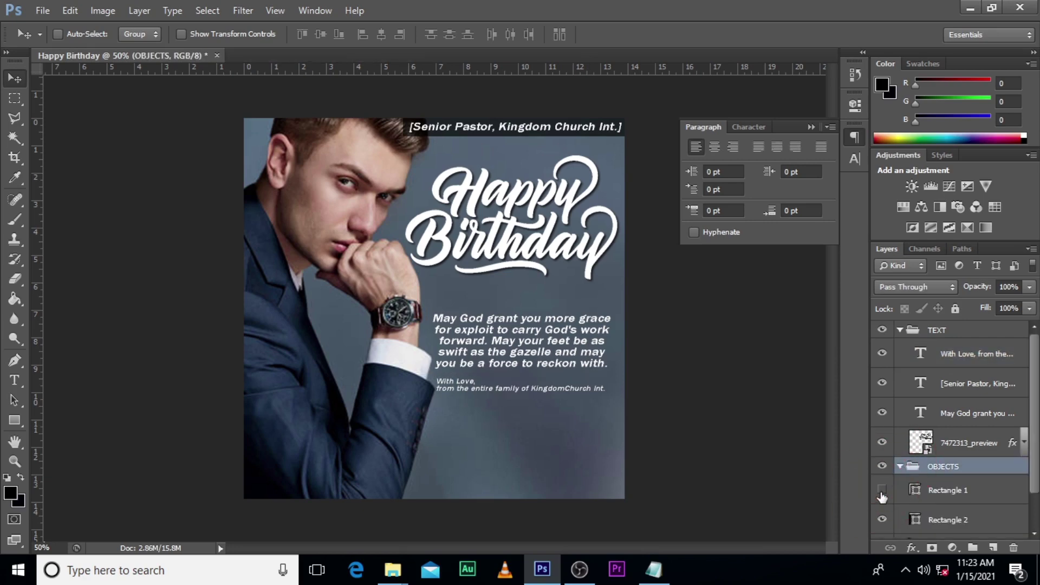
# Place the black-and-white circular social media icons image from the file folder onto the flyer above the OBJECTS group
pyautogui.hotkey('alt', 'Tab')
pyautogui.moveTo(632, 341); pyautogui.dragTo(511, 441)
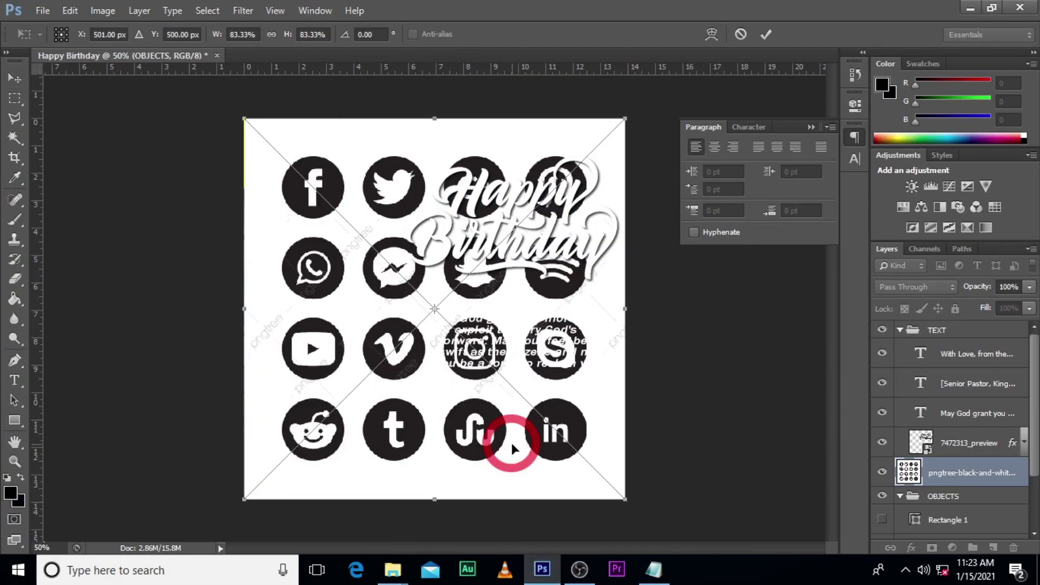
pyautogui.press('Return')
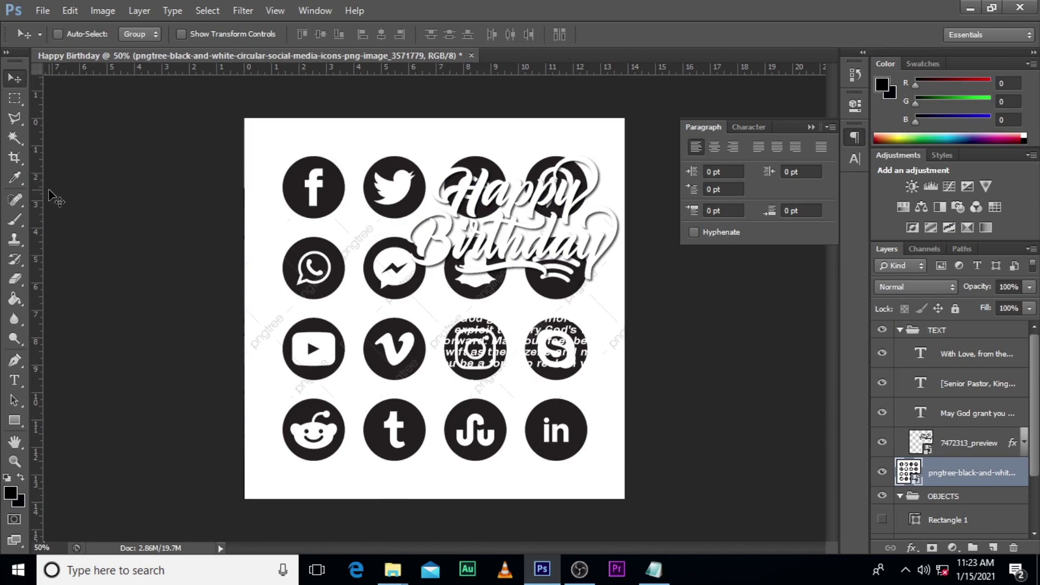
# Select the white areas of the icon sheet with the Magic Wand, add a layer mask and invert it to keep only the black icons
pyautogui.click(14, 137)
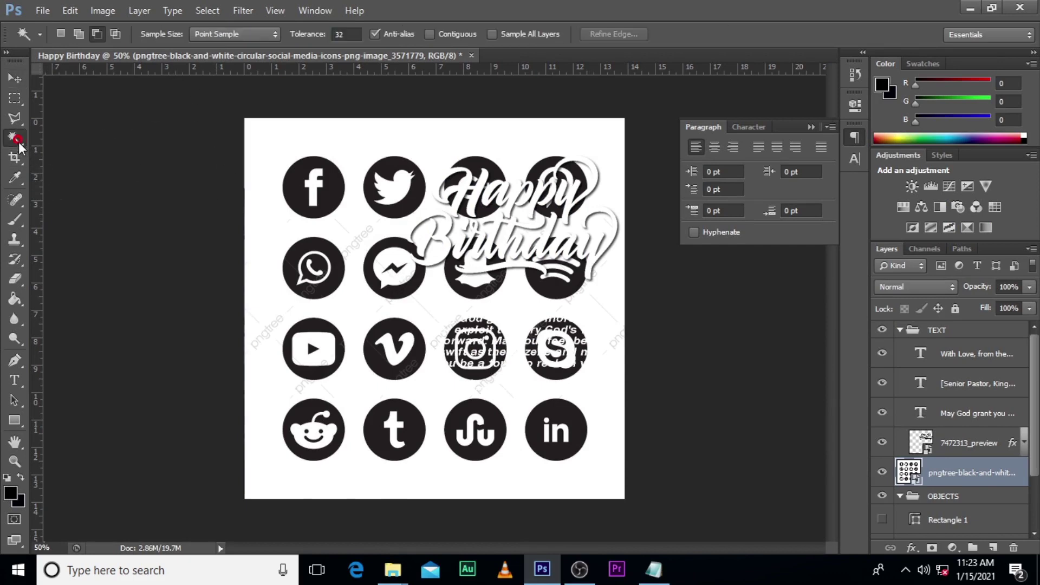
pyautogui.click(269, 219)
pyautogui.click(855, 159)
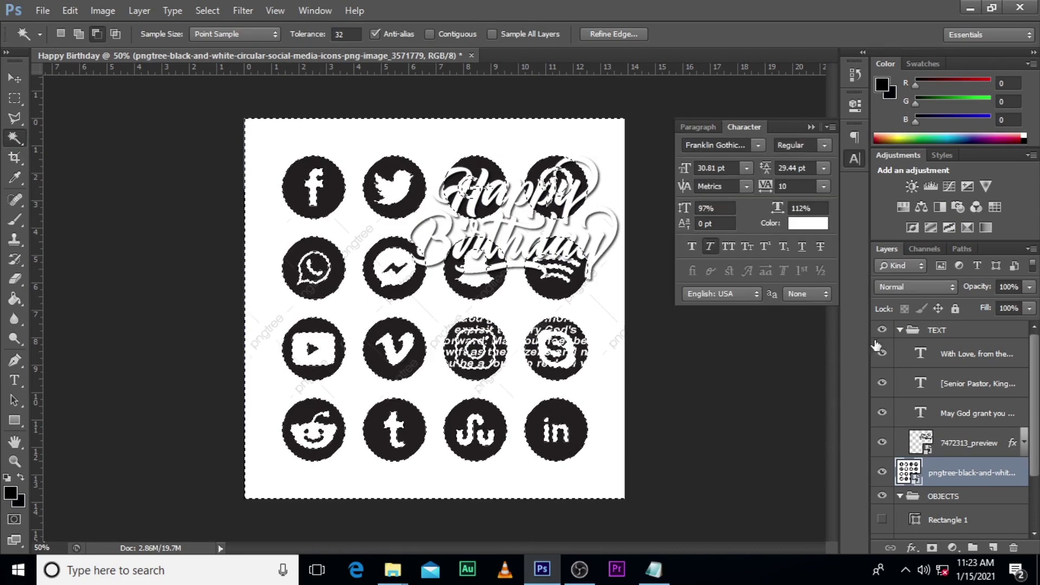
pyautogui.click(932, 548)
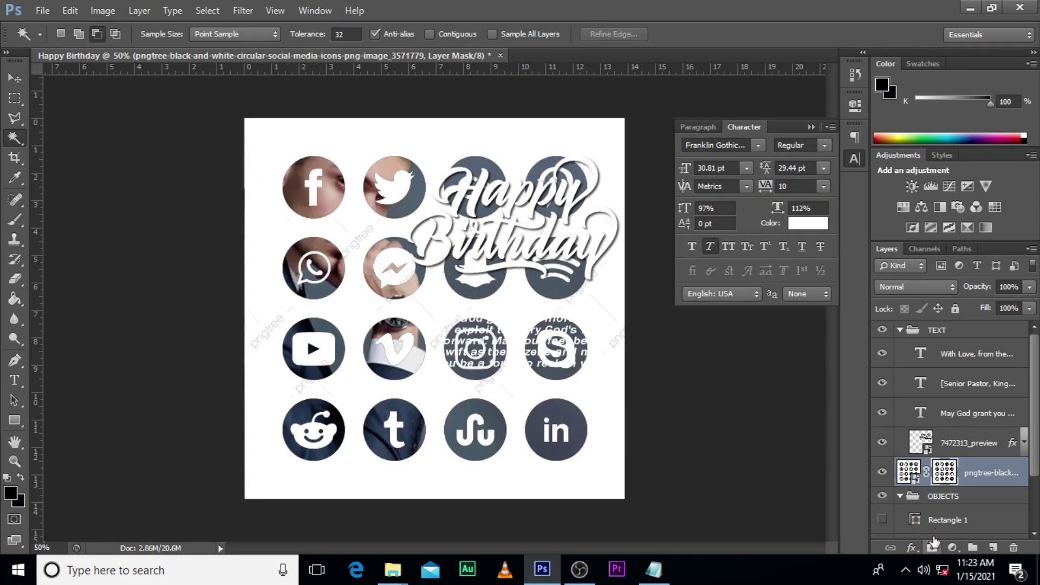
pyautogui.doubleClick(945, 470)
pyautogui.click(780, 315)
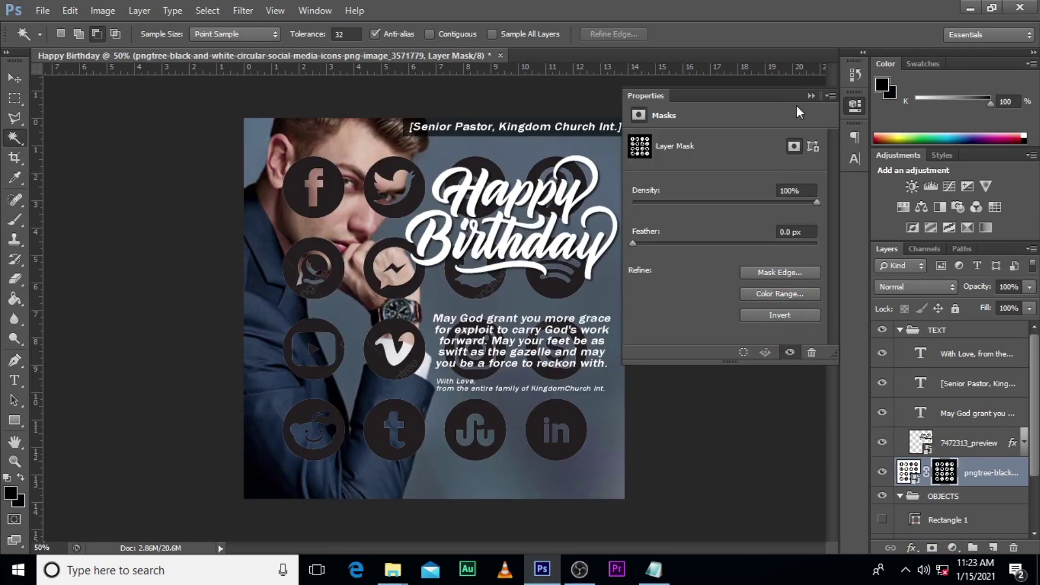
pyautogui.click(811, 96)
# Convert the masked icon sheet to a new smart object and copy a rectangular selection around its Facebook icon onto a separate layer
pyautogui.click(15, 98)
pyautogui.moveTo(275, 145); pyautogui.dragTo(348, 220)
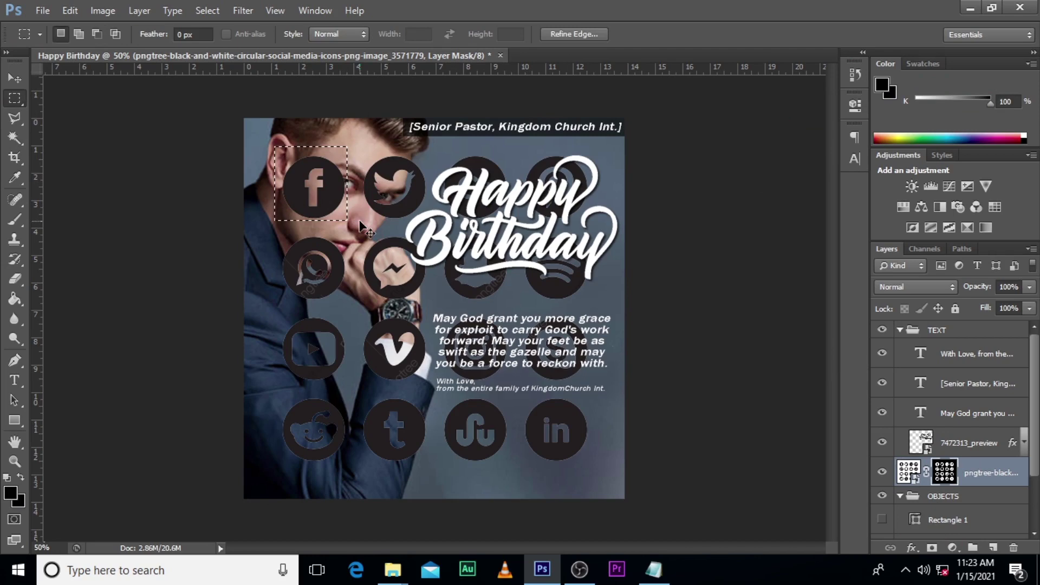
pyautogui.hotkey('ctrl', 'j')
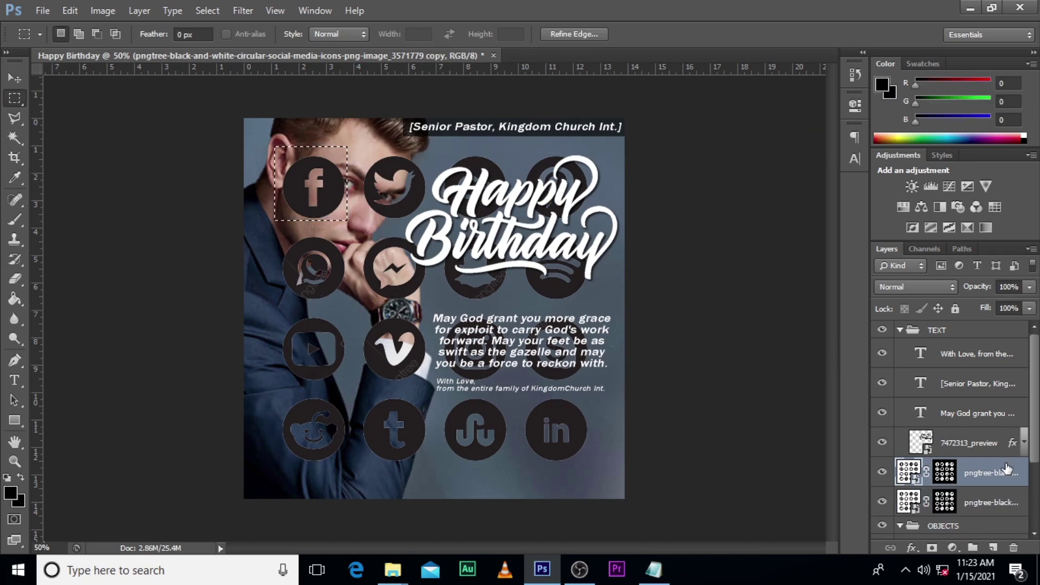
pyautogui.hotkey('ctrl', 'z')
pyautogui.rightClick(989, 472)
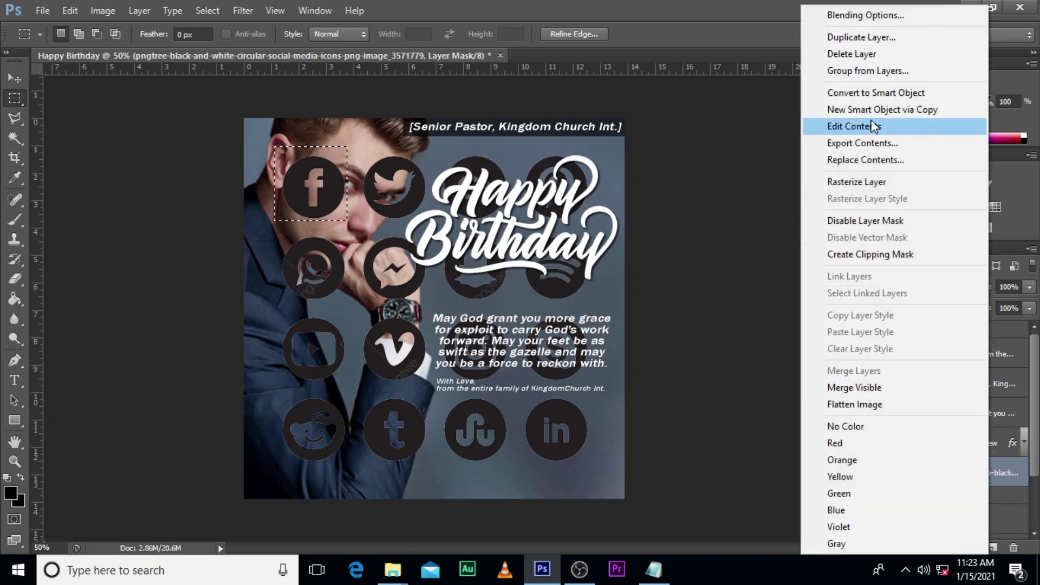
pyautogui.click(875, 93)
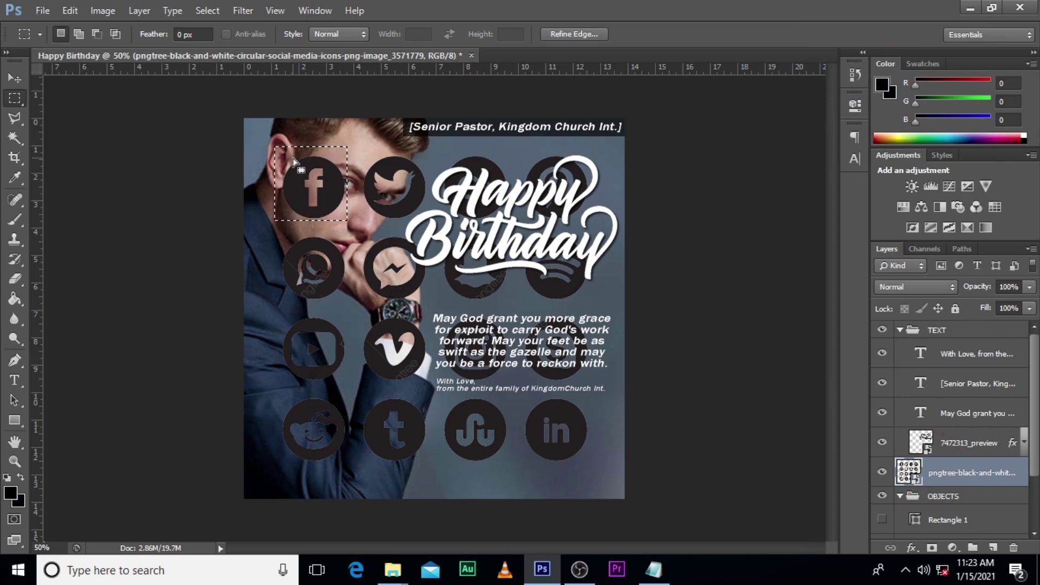
pyautogui.hotkey('ctrl', 'j')
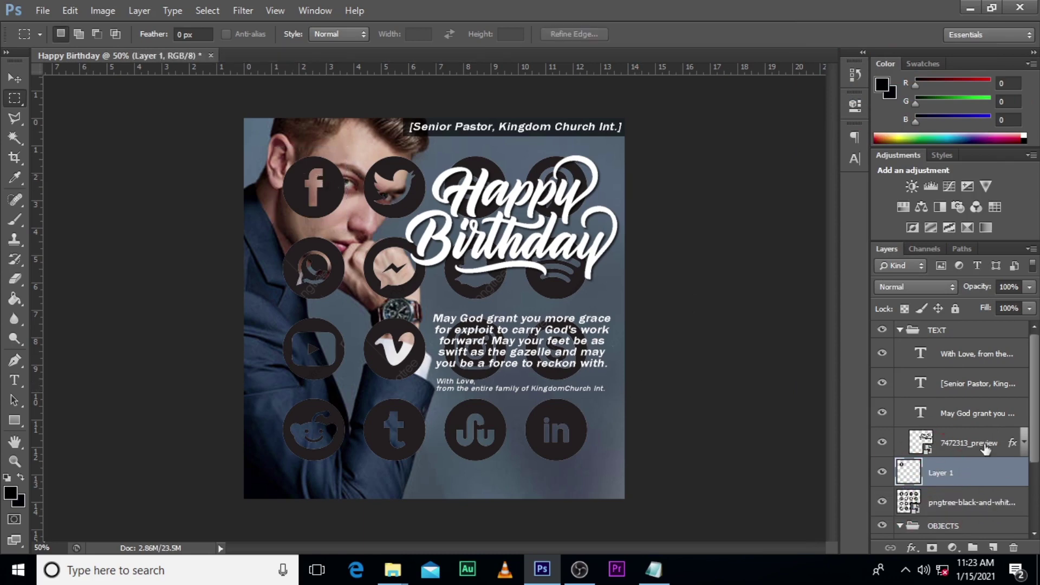
# Copy the YouTube icon from the icon sheet onto its own layer and delete the remaining sheet
pyautogui.click(948, 505)
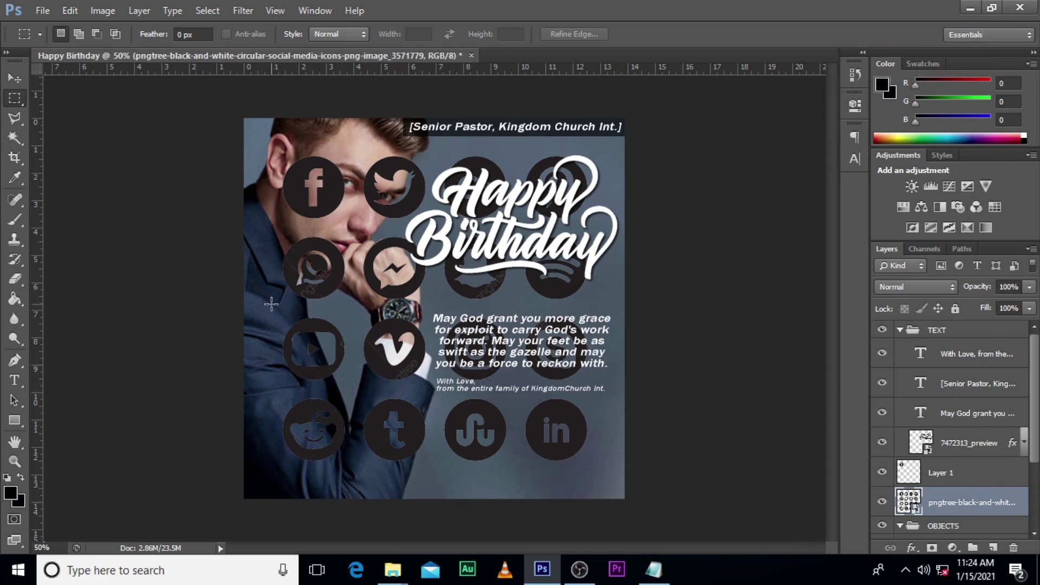
pyautogui.moveTo(273, 311); pyautogui.dragTo(352, 388)
pyautogui.hotkey('ctrl', 'j')
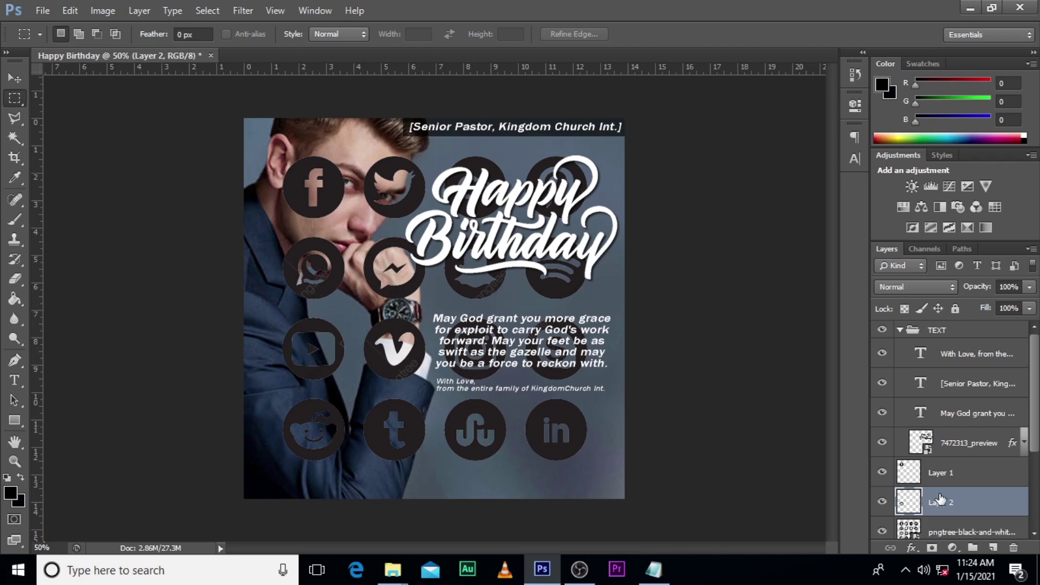
pyautogui.click(937, 530)
pyautogui.press('Delete')
# Draw a rectangle about 1058 × 100 px across the flyer's bottom edge in the OBJECTS group and fill it white
pyautogui.click(14, 420)
pyautogui.moveTo(234, 475); pyautogui.dragTo(636, 511)
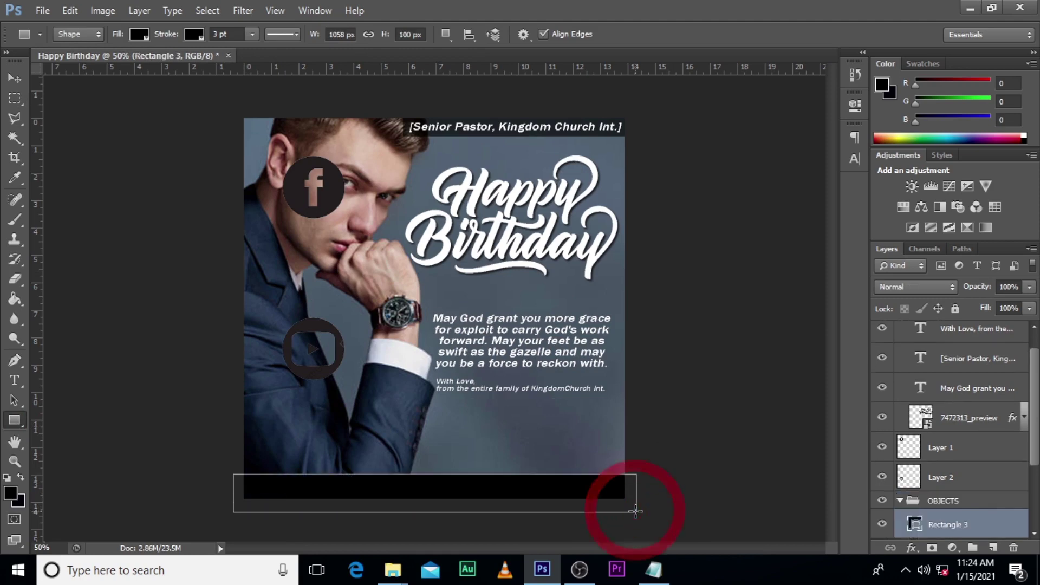
pyautogui.click(139, 34)
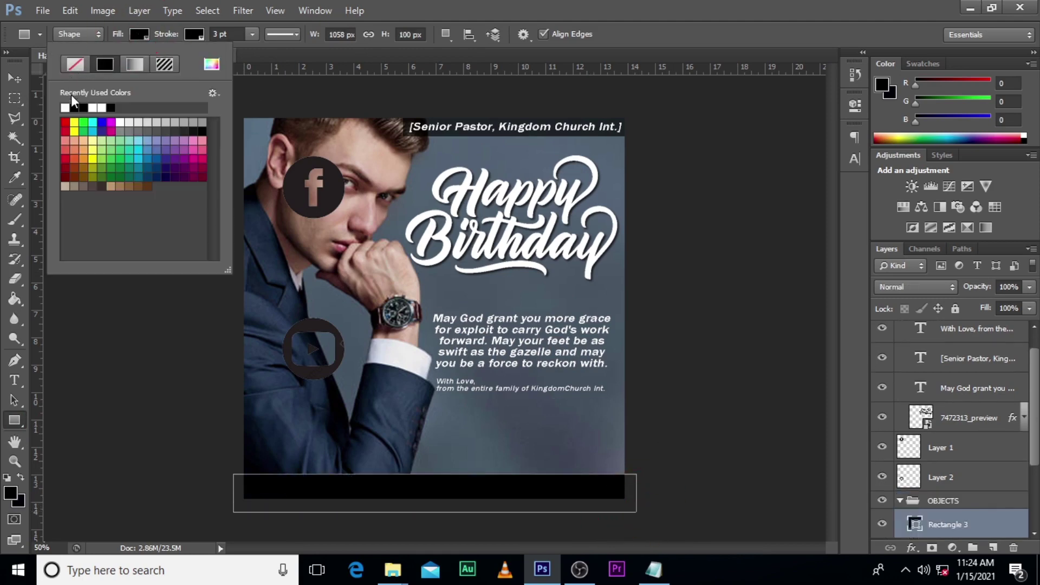
pyautogui.click(65, 107)
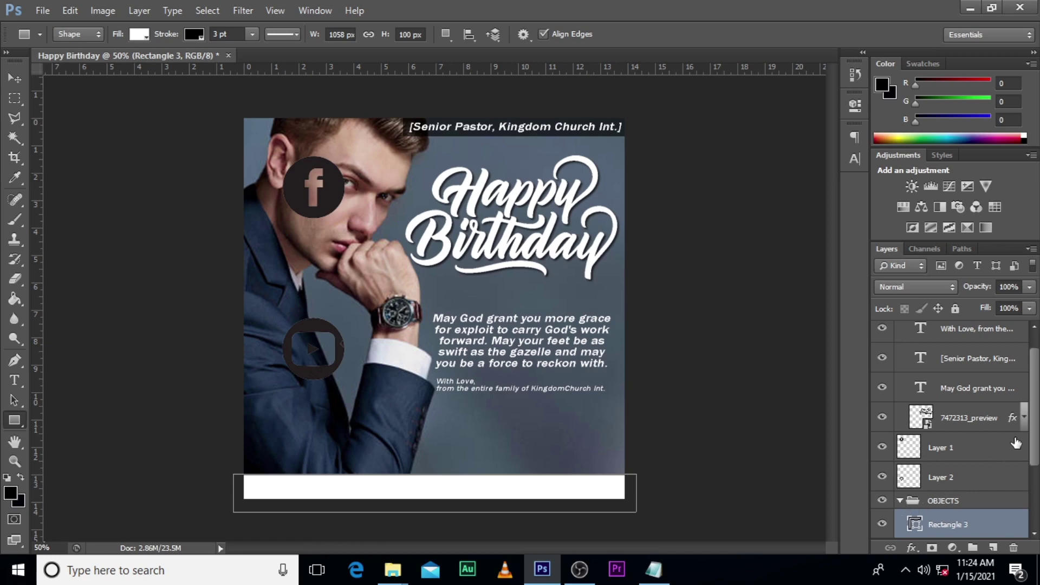
pyautogui.scroll(-3, 1032, 431)
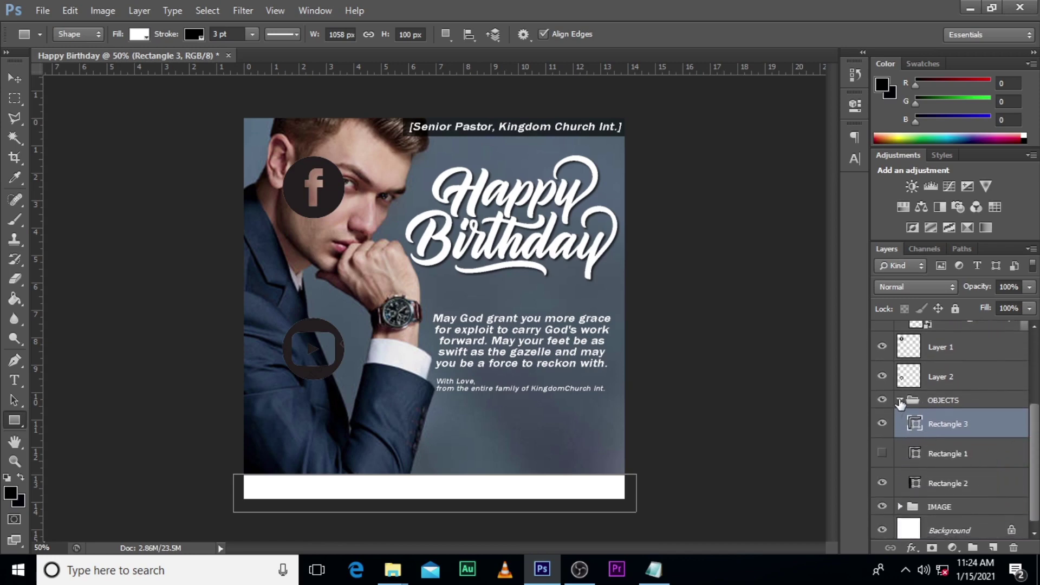
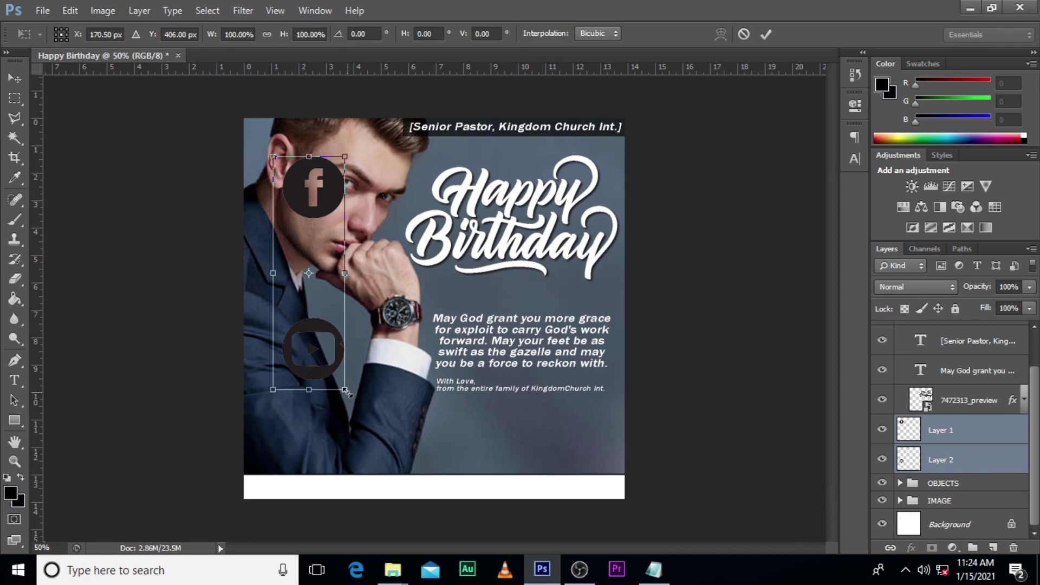
# Scale the Facebook and YouTube icons down together and move them to the flyer's lower-left corner, with YouTube on the white bar
pyautogui.moveTo(348, 393); pyautogui.dragTo(322, 297)
pyautogui.press('Return')
pyautogui.press('u')
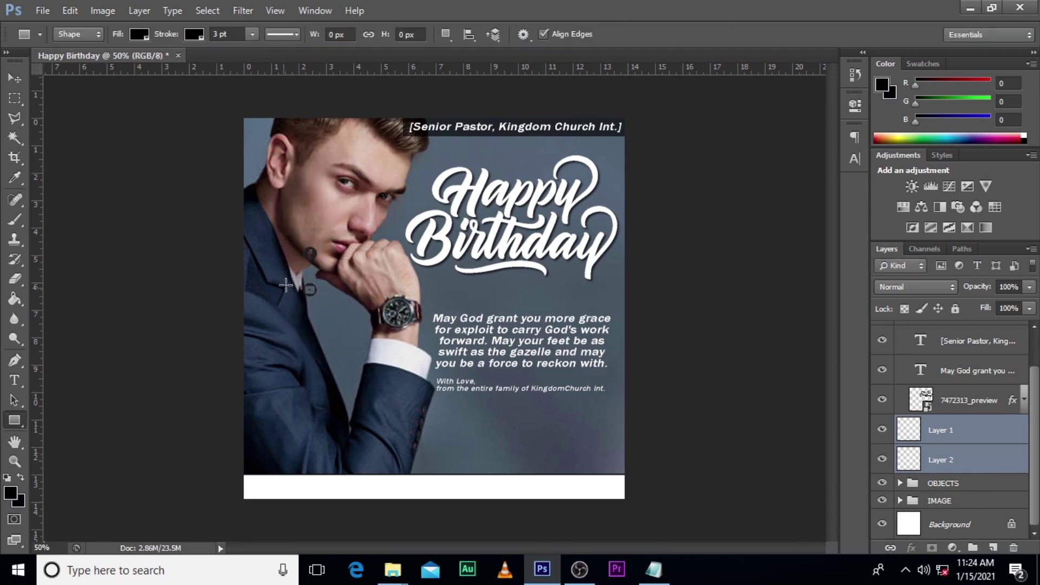
pyautogui.press('v')
pyautogui.moveTo(315, 278); pyautogui.dragTo(274, 480)
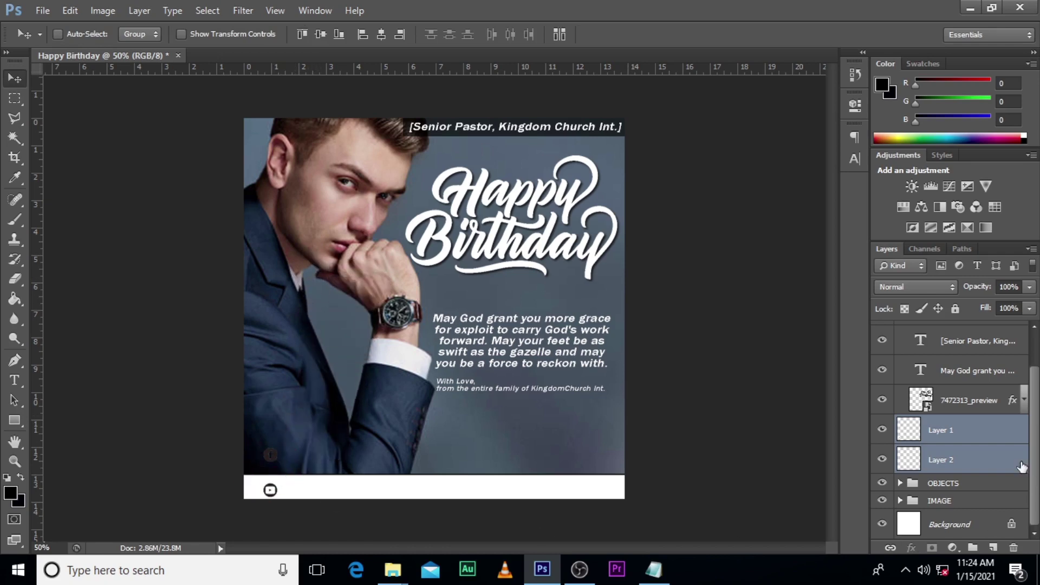
# Apply a black Color Overlay with Normal blending at 100% opacity to the Facebook icon layer
pyautogui.click(1002, 434)
pyautogui.doubleClick(1013, 434)
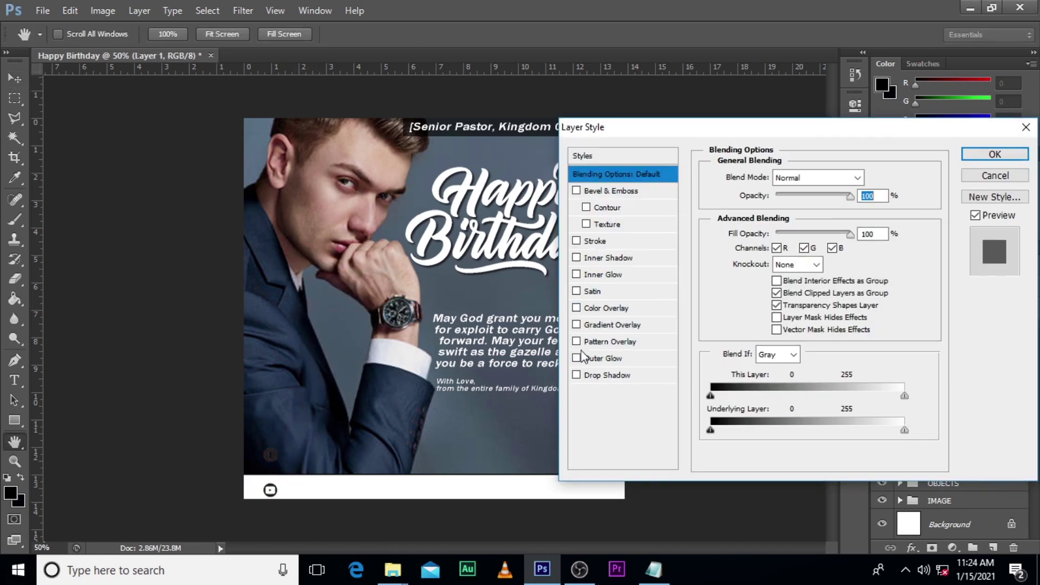
pyautogui.click(601, 308)
pyautogui.click(863, 178)
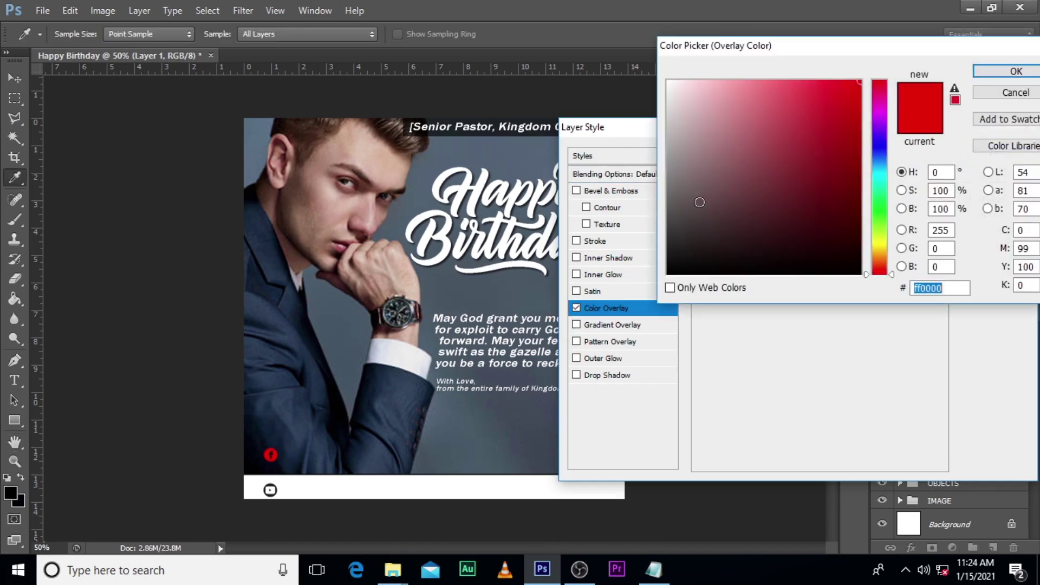
pyautogui.click(667, 274)
pyautogui.click(1001, 70)
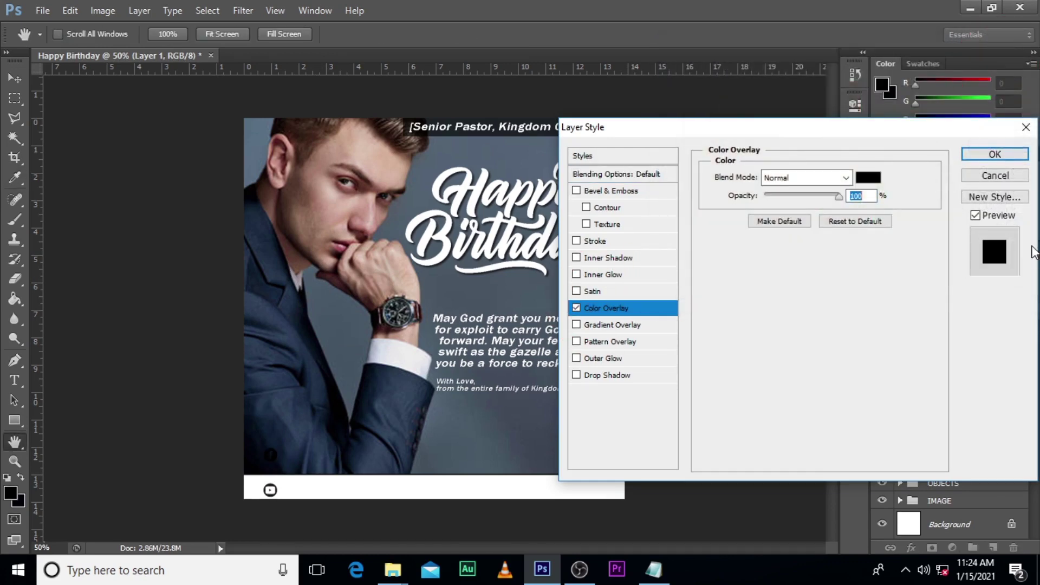
pyautogui.click(994, 154)
# Copy the Facebook icon's layer style and paste it onto the YouTube icon layer
pyautogui.rightClick(1002, 429)
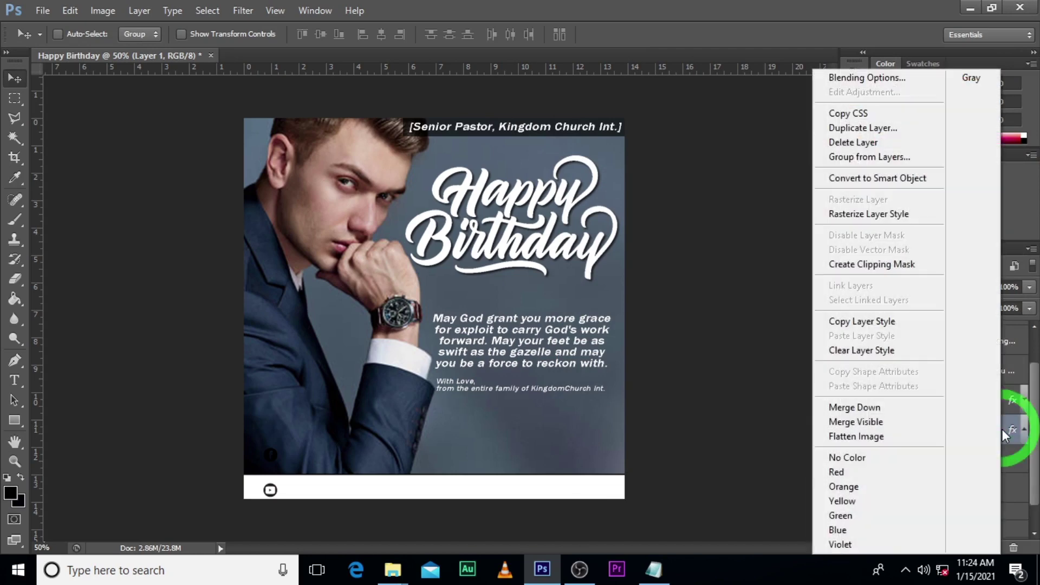
pyautogui.click(861, 322)
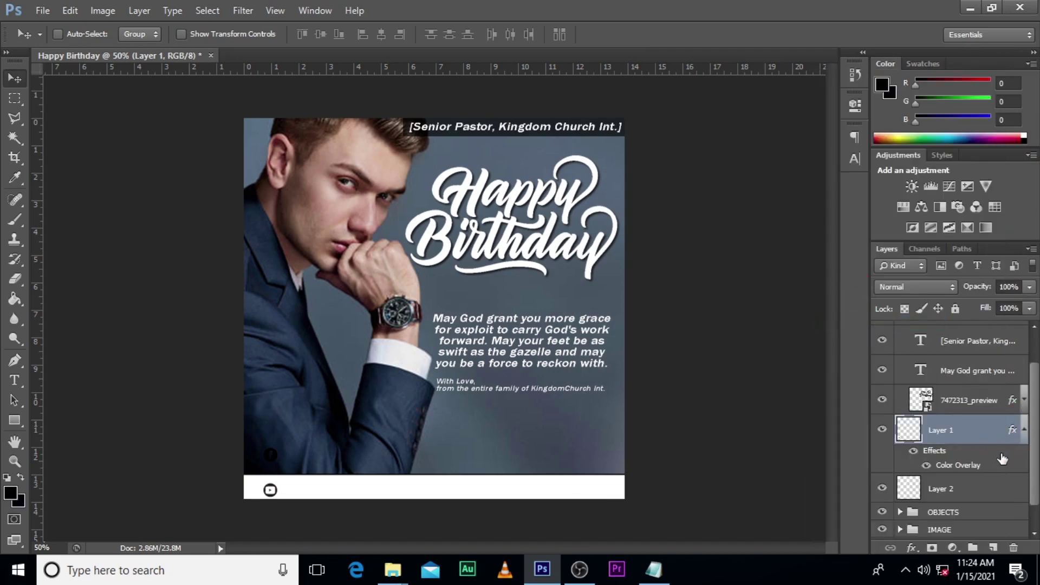
pyautogui.click(1025, 431)
pyautogui.rightClick(967, 463)
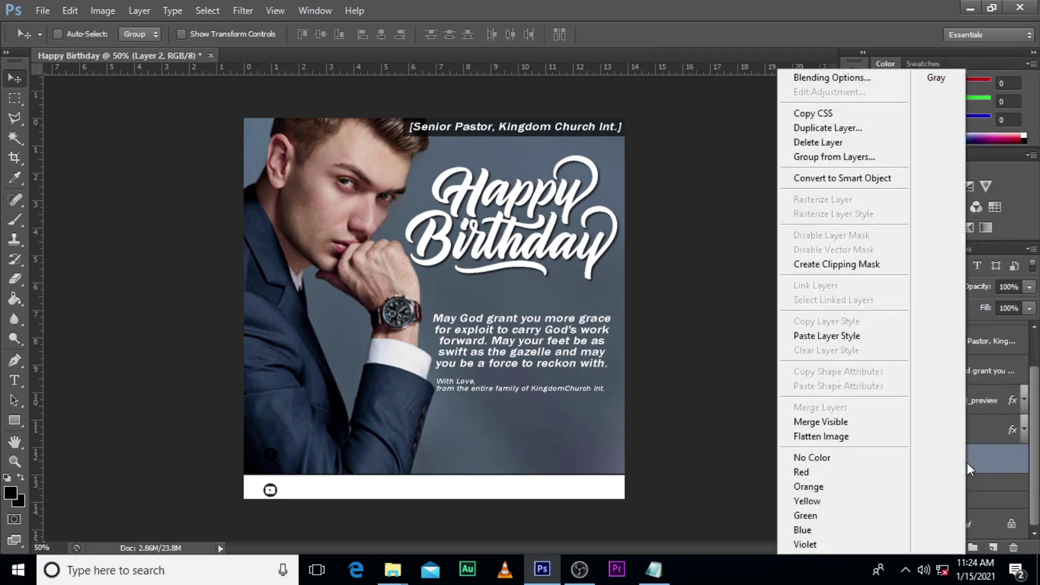
pyautogui.click(827, 337)
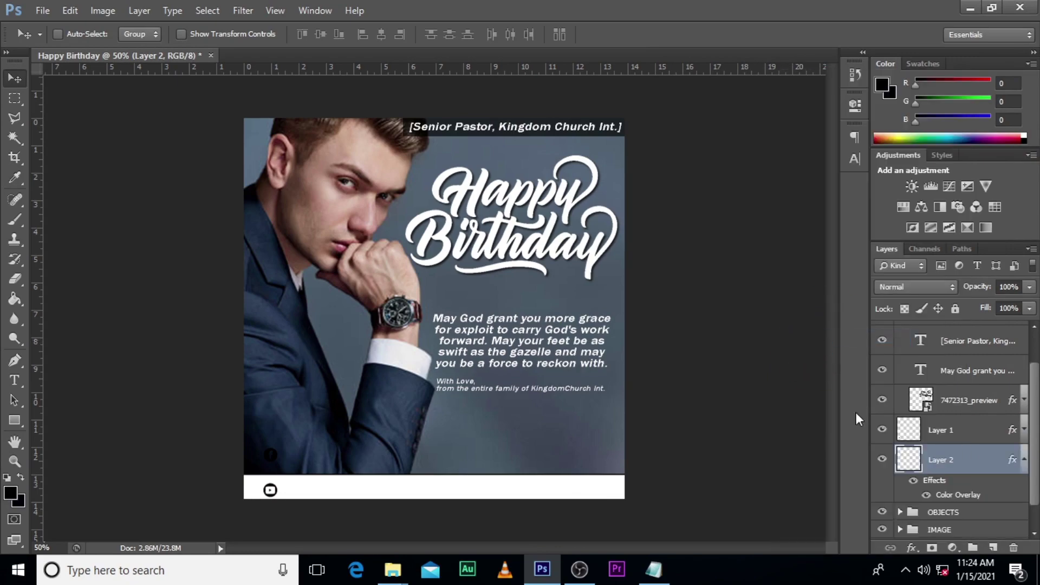
# Remove the black stroke from the white bottom bar, Rectangle 3, in the OBJECTS group
pyautogui.click(975, 430)
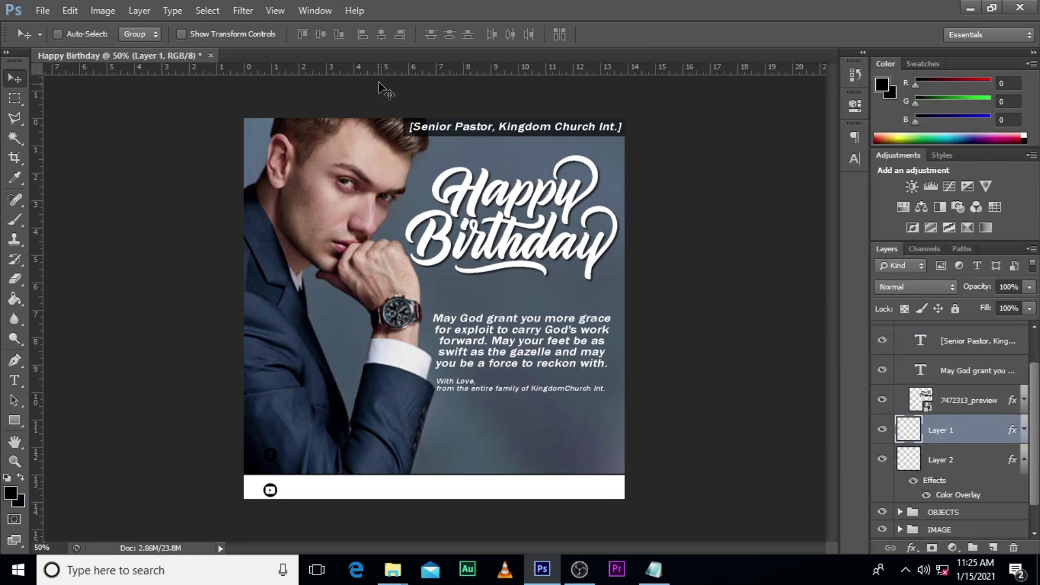
pyautogui.hotkey('ctrl', '+')
pyautogui.hotkey('ctrl', '+')
pyautogui.scroll(-10, 434, 290)
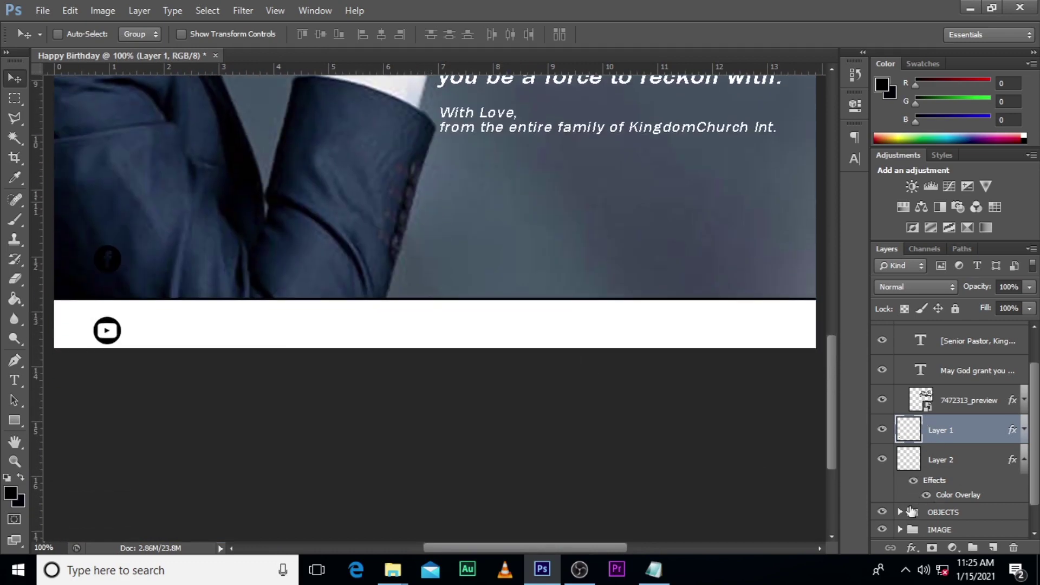
pyautogui.click(899, 512)
pyautogui.scroll(-1, 902, 506)
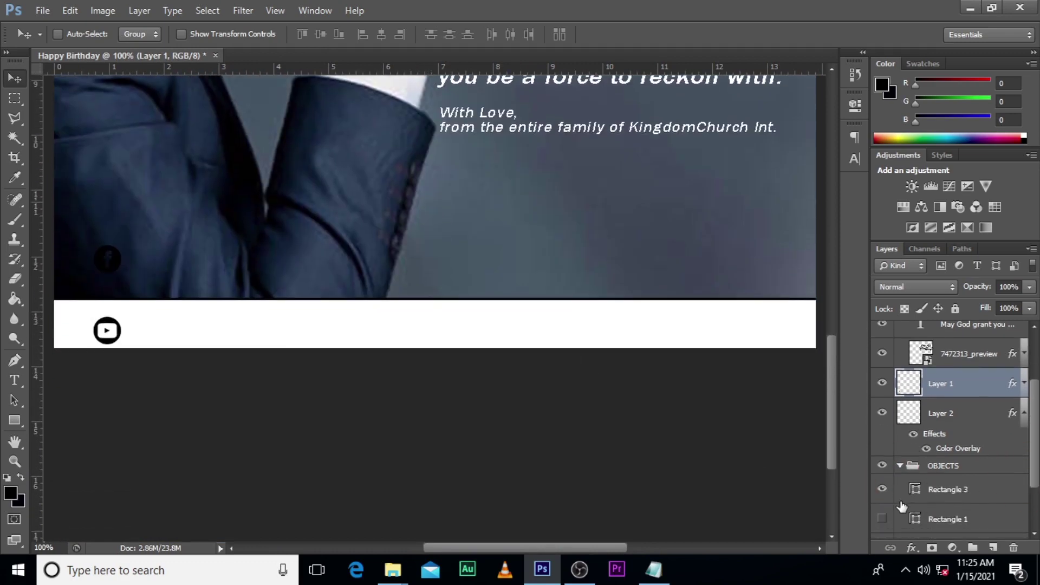
pyautogui.click(883, 489)
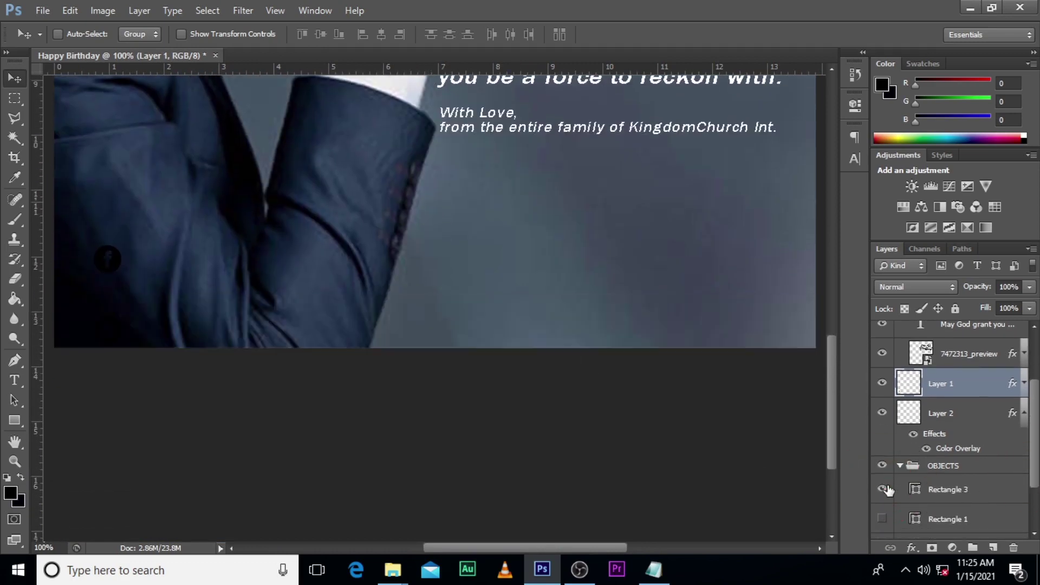
pyautogui.click(914, 492)
pyautogui.press('u')
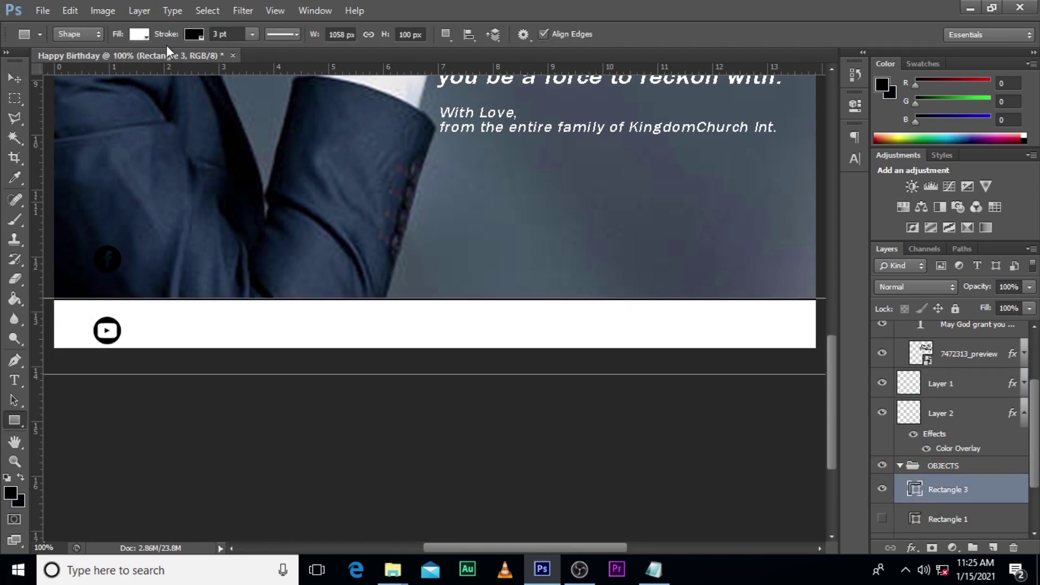
pyautogui.click(15, 420)
pyautogui.click(194, 35)
pyautogui.click(130, 64)
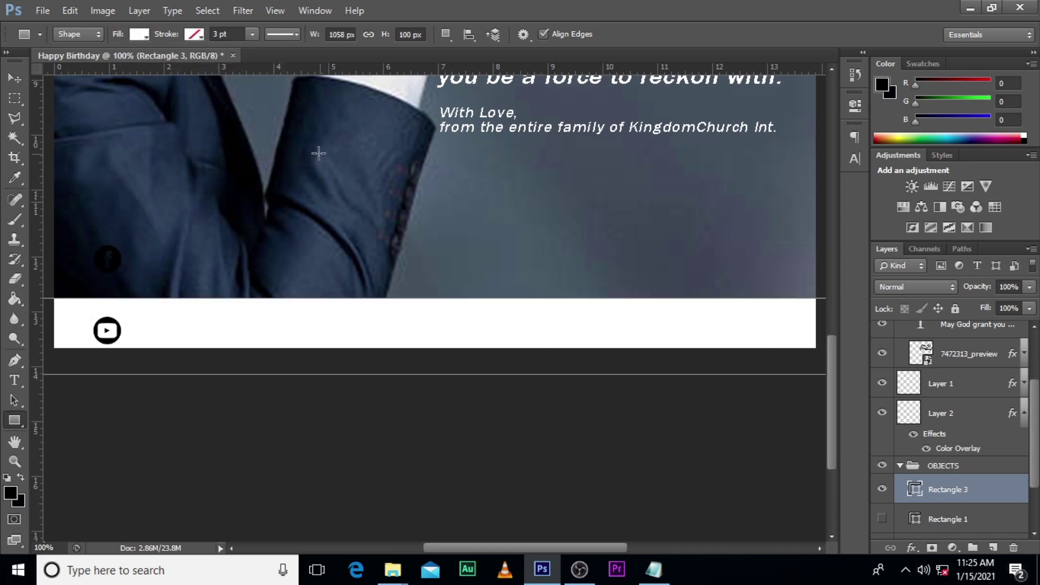
# Place a horizontal guide across the upper part of the white bar and line up the tops of the YouTube and Facebook icons with it
pyautogui.moveTo(287, 70); pyautogui.dragTo(265, 311)
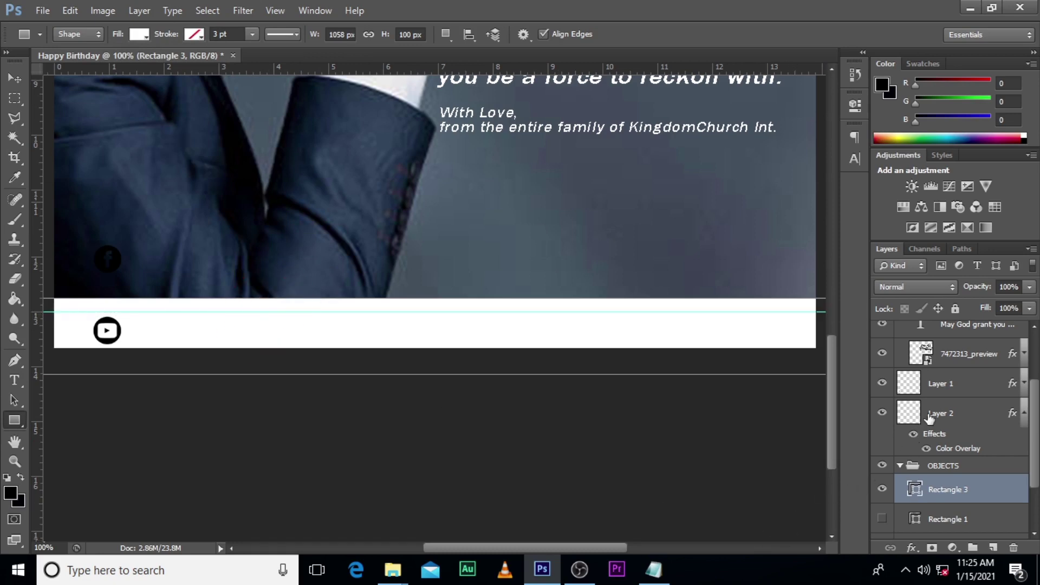
pyautogui.click(997, 413)
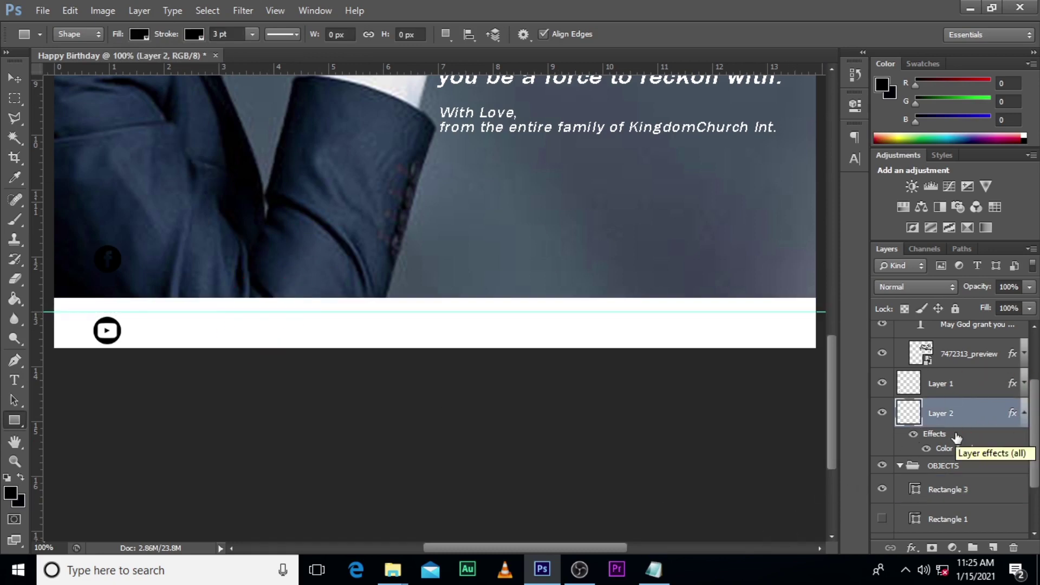
pyautogui.press('v')
pyautogui.press('Up')
pyautogui.press('Up')
pyautogui.press('Up')
pyautogui.press('Up')
pyautogui.press('Up')
pyautogui.press('Up')
pyautogui.press('Up')
pyautogui.press('Up')
pyautogui.press('Up')
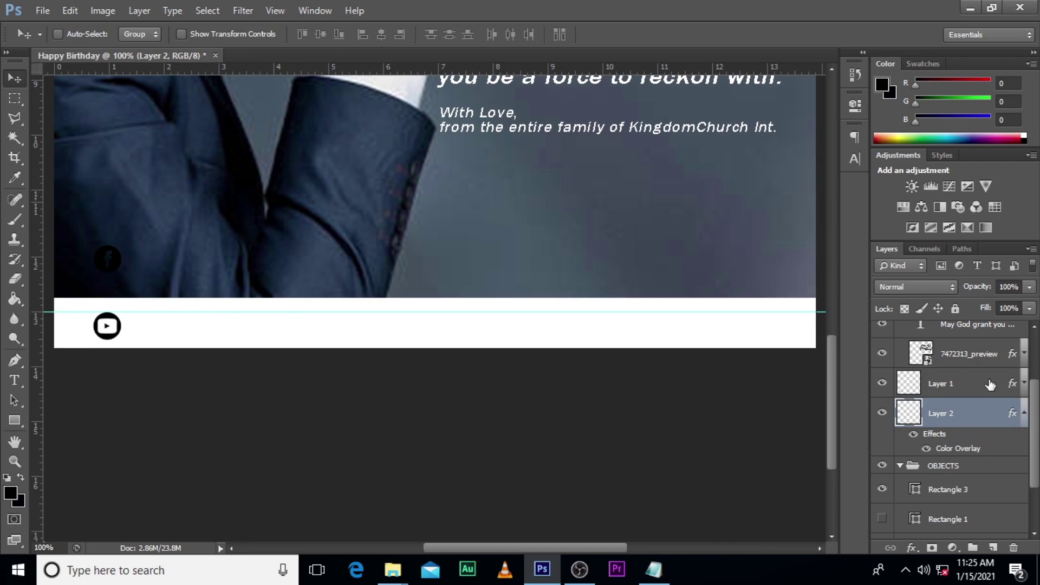
pyautogui.click(989, 385)
pyautogui.moveTo(98, 262); pyautogui.dragTo(527, 328)
# Add the text "KIngdom Church Internatioonal Ministries" on the white bar, starting just after the YouTube icon
pyautogui.press('t')
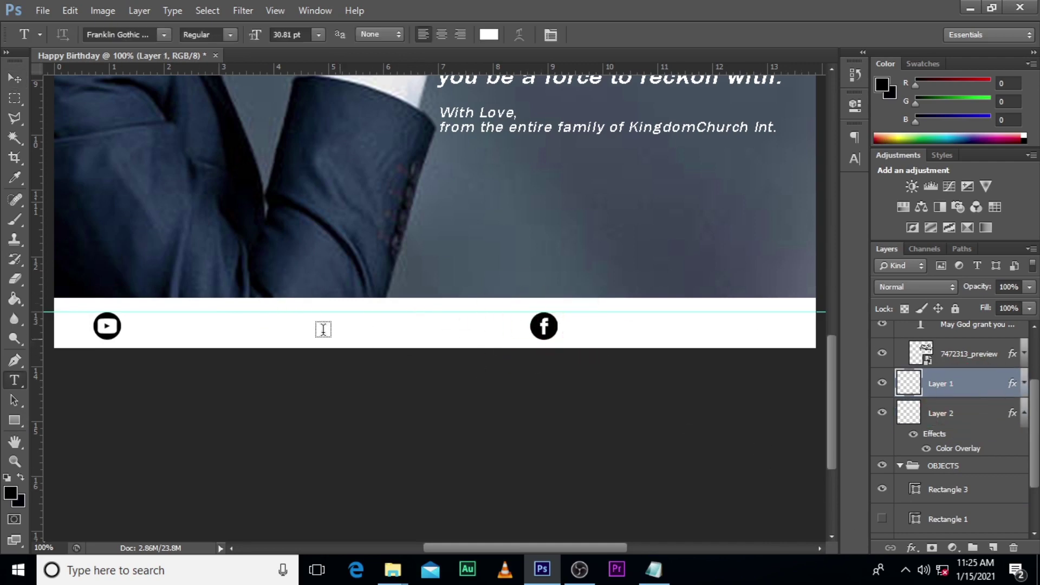
pyautogui.click(163, 329)
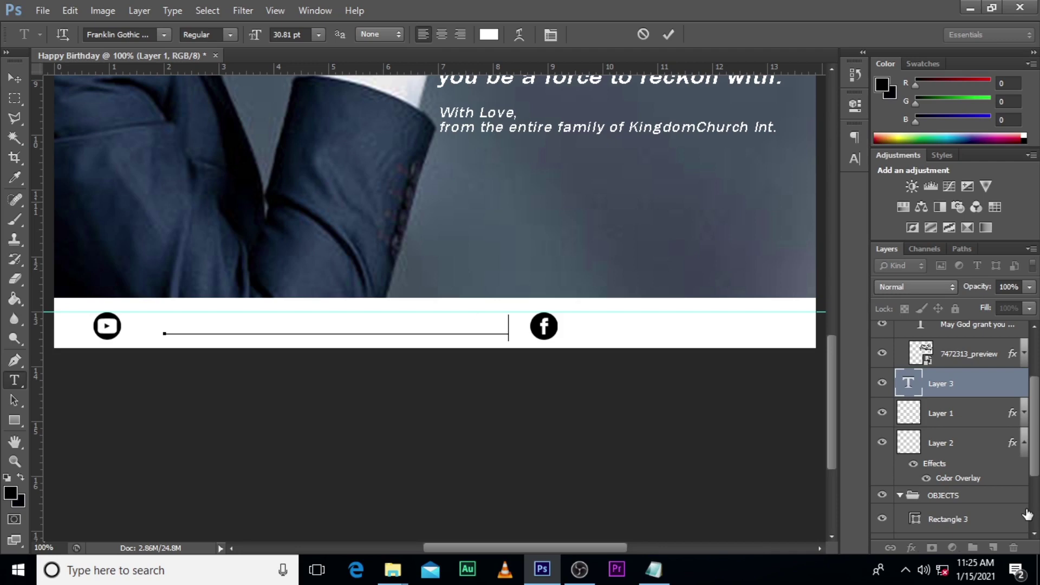
pyautogui.write('M')
pyautogui.click(958, 377)
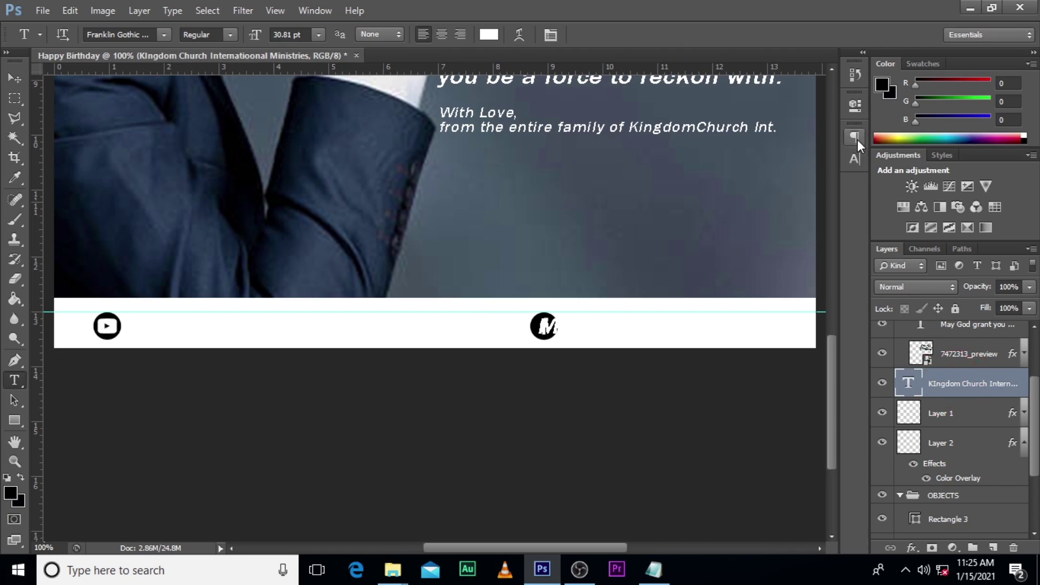
# Set the color of the church name text on the white bar to black, 000000
pyautogui.click(853, 158)
pyautogui.click(793, 223)
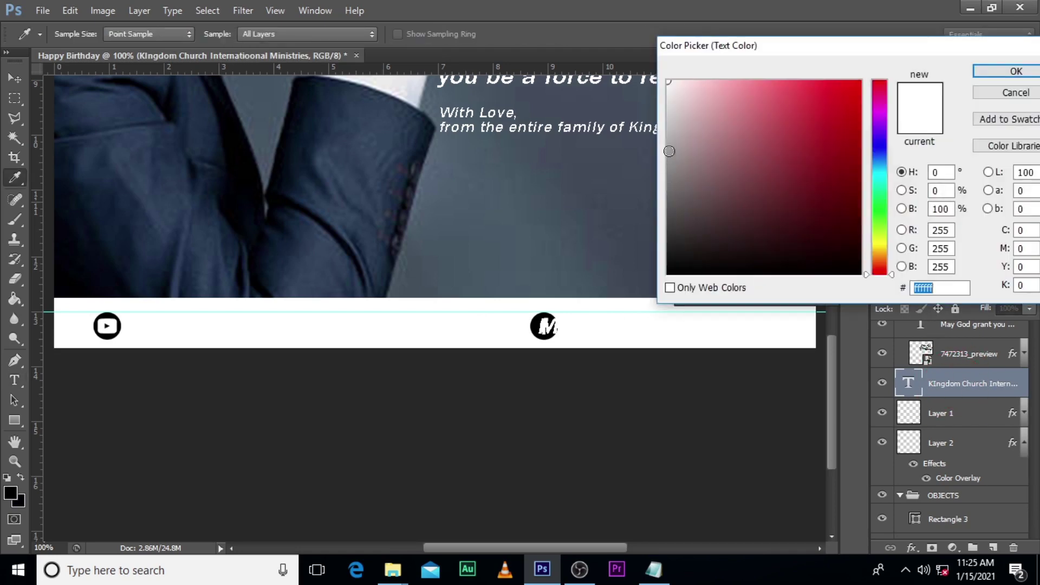
pyautogui.click(668, 273)
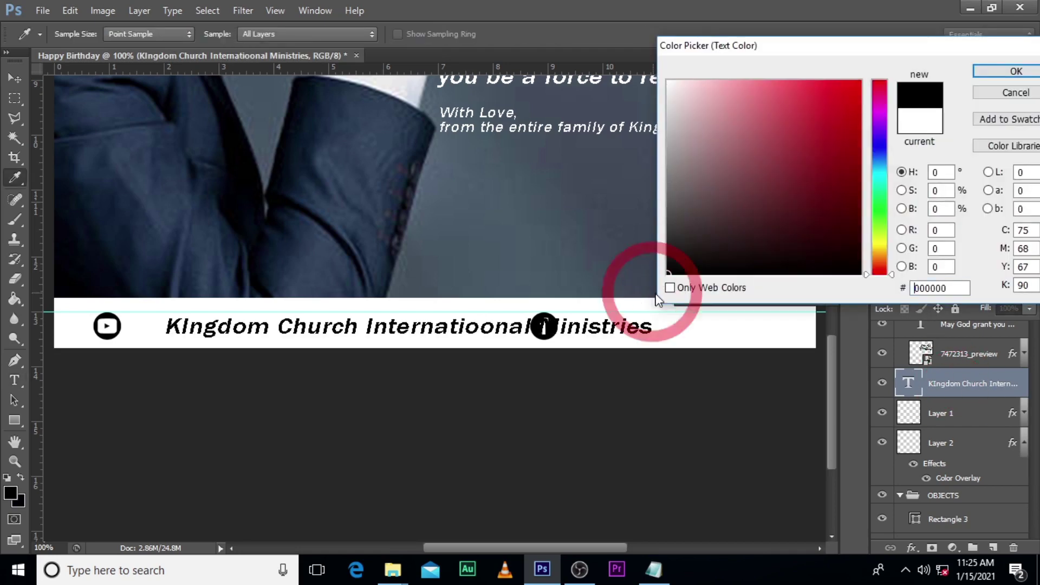
pyautogui.click(1005, 71)
# Correct the spelling of "Internatioonal" to "International" in the church name text on the bar
pyautogui.click(491, 329)
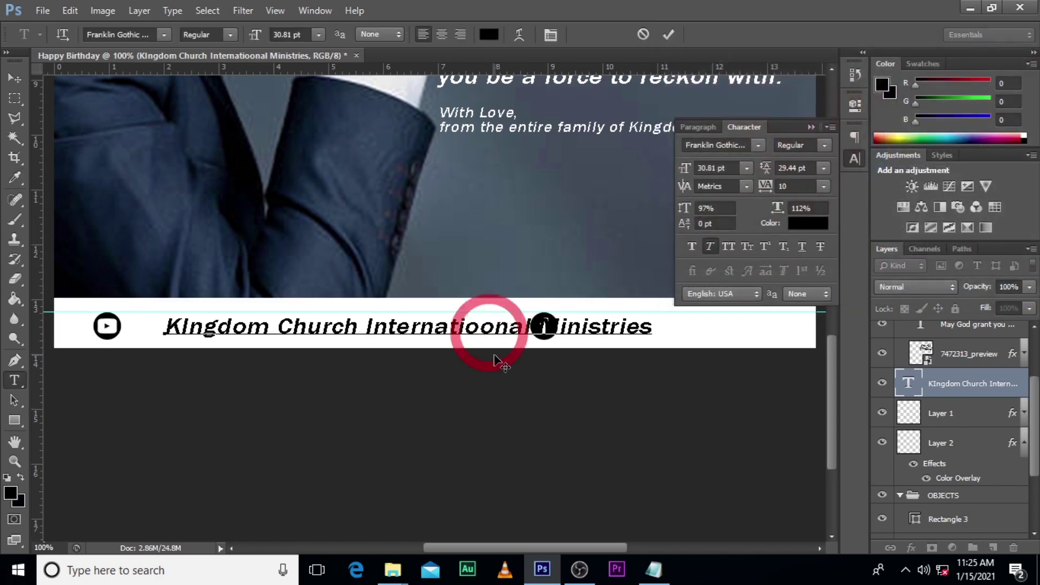
pyautogui.press('BackSpace')
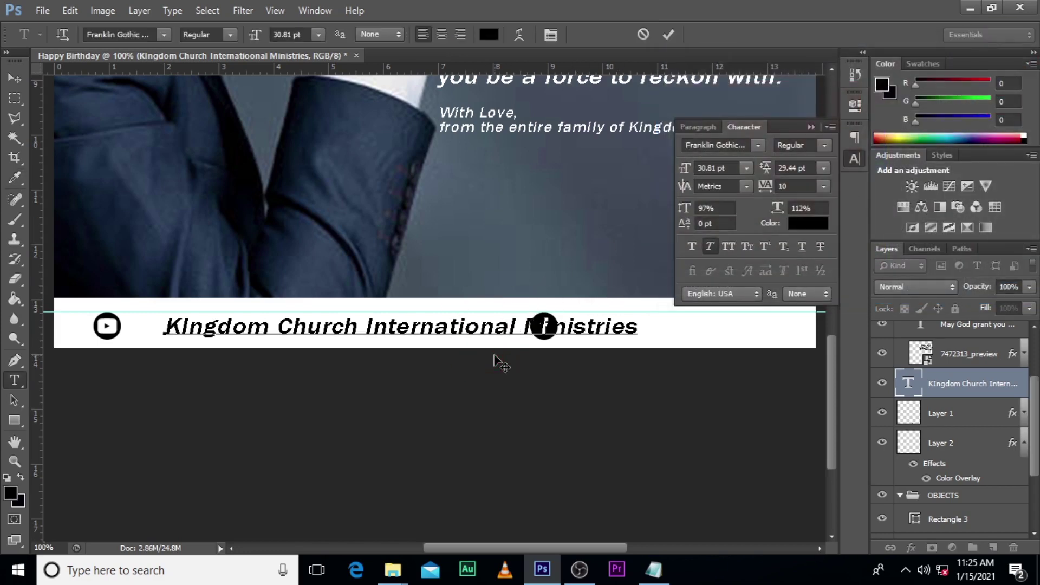
pyautogui.click(948, 383)
# Move the Facebook icon along the bar into the gap between the YouTube icon and the church name
pyautogui.click(940, 413)
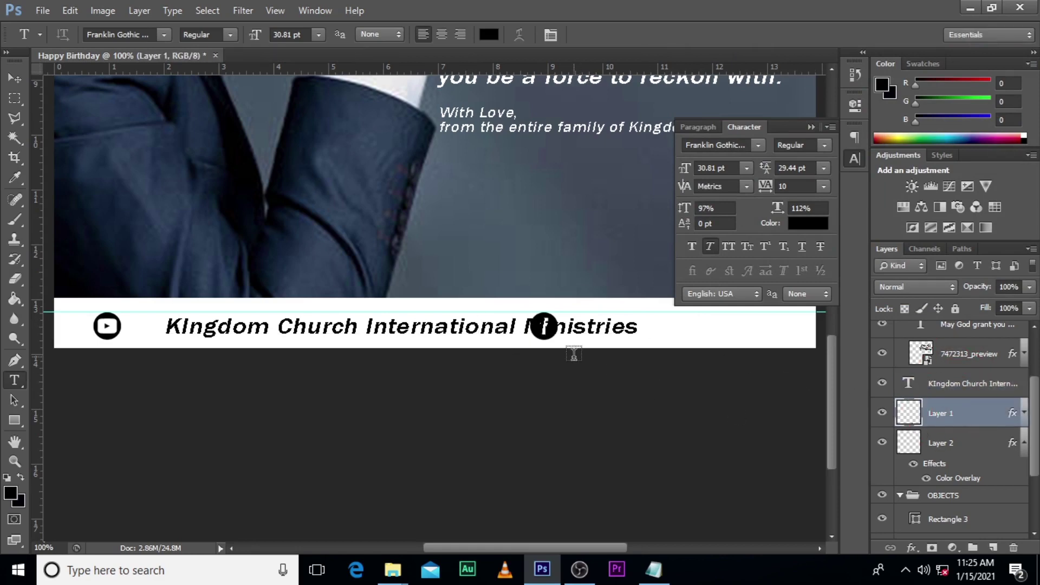
pyautogui.press('v')
pyautogui.moveTo(541, 328); pyautogui.dragTo(142, 328)
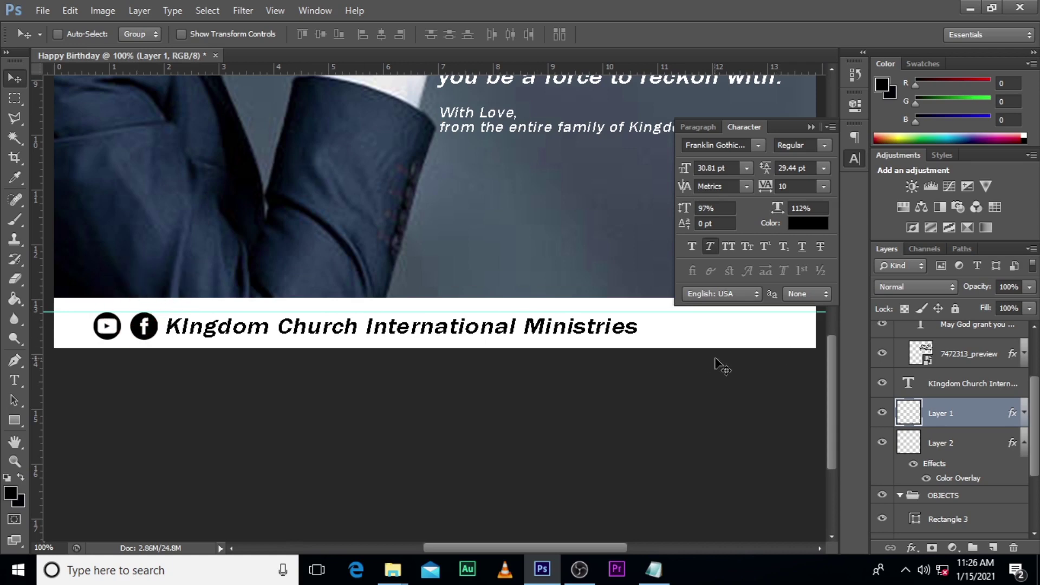
# Nudge the church name text down slightly so that it lines up with the two icons
pyautogui.click(940, 385)
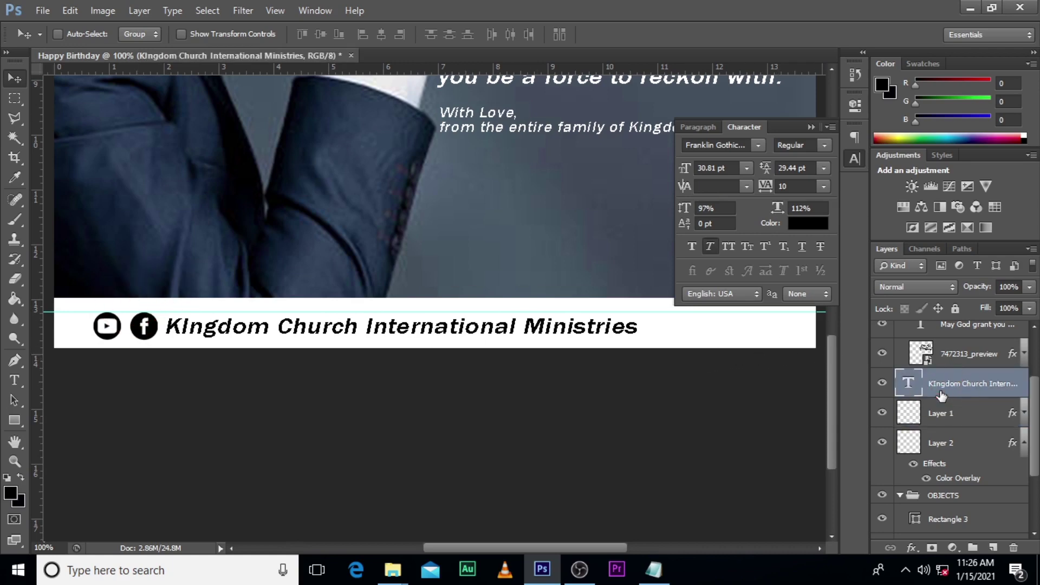
pyautogui.press('Down')
pyautogui.press('Down')
pyautogui.press('Down')
pyautogui.press('Down')
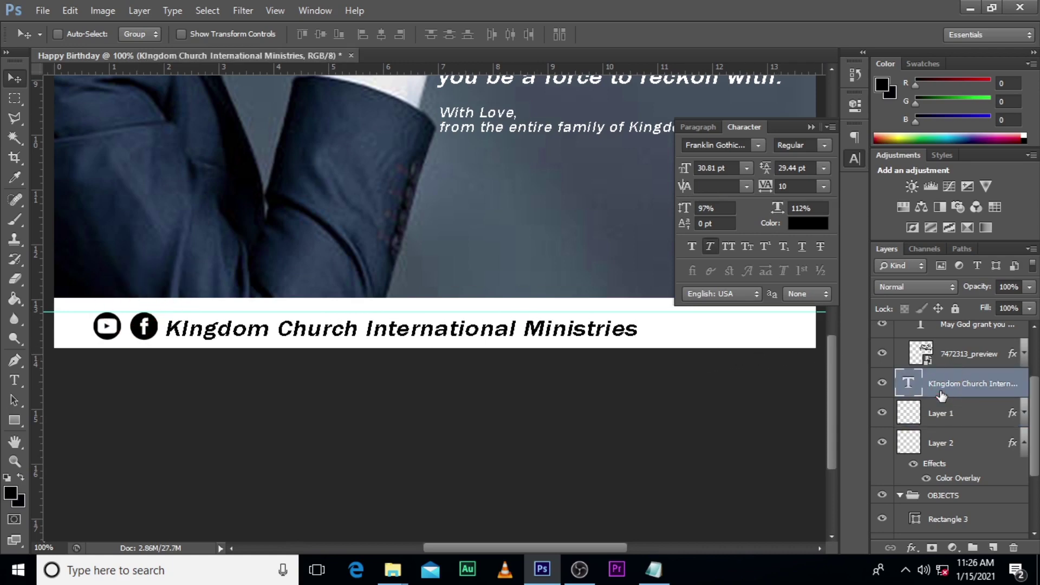
# Group the church name text with both icon layers and name the group "social media"
pyautogui.hotkey('ctrl', '0')
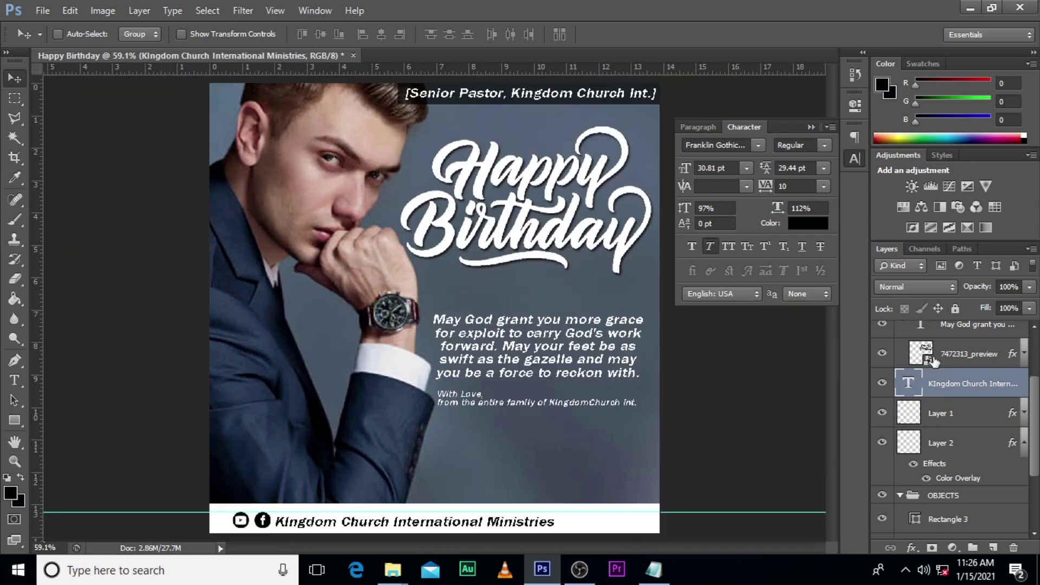
pyautogui.keyDown('shift'); pyautogui.click(961, 454); pyautogui.keyUp('shift')
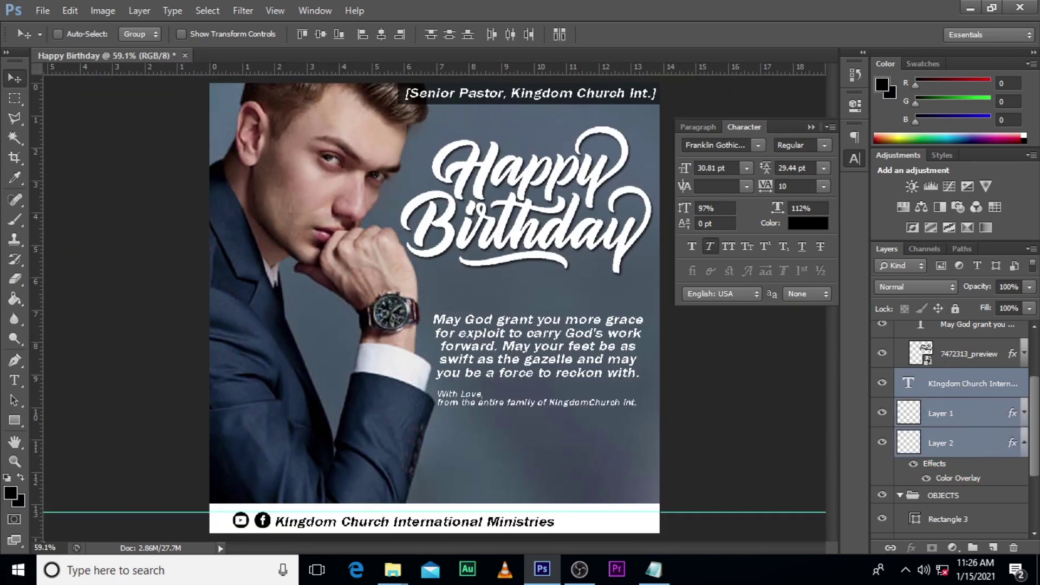
pyautogui.hotkey('ctrl', 'g')
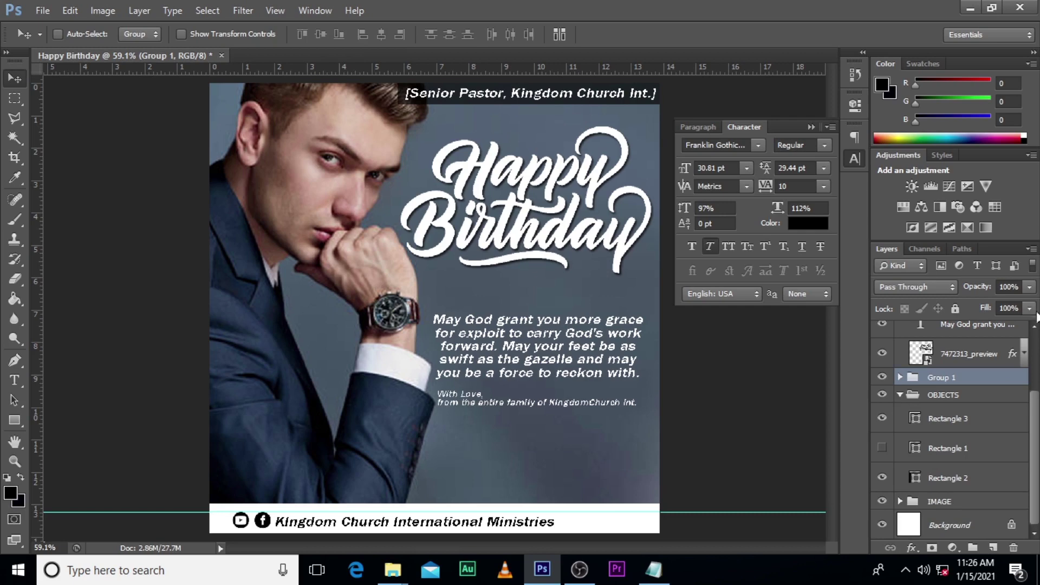
pyautogui.click(898, 395)
pyautogui.doubleClick(941, 470)
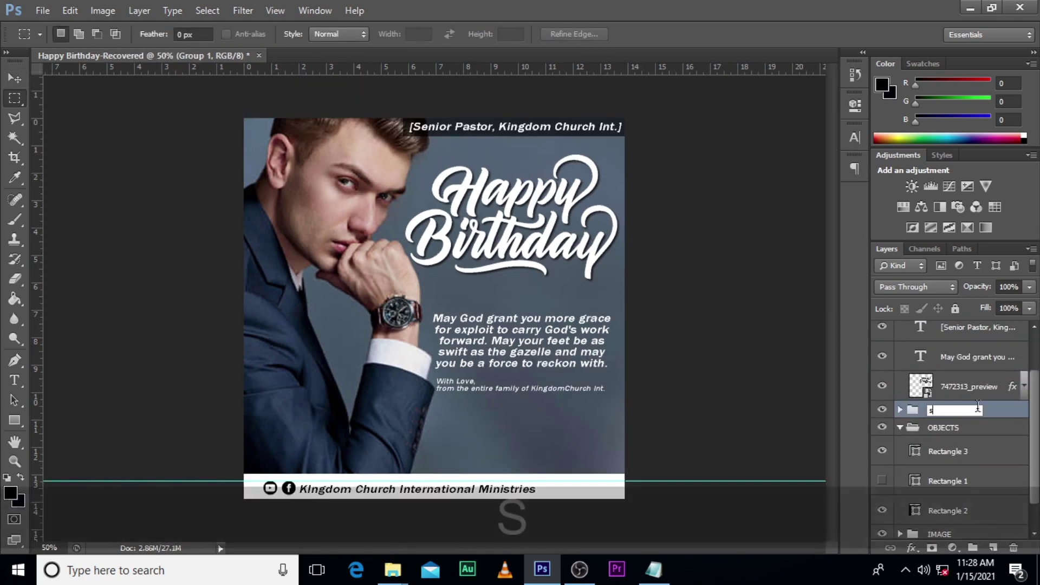
pyautogui.write('social media')
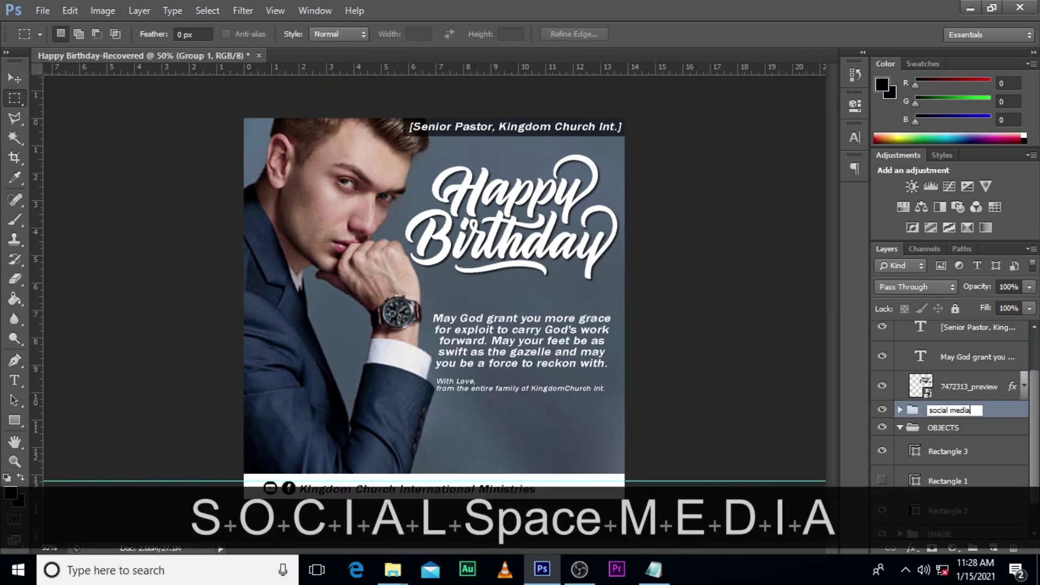
pyautogui.press('Return')
# Shift the social media group toward the middle of the white bar and slightly downward
pyautogui.press('shift')
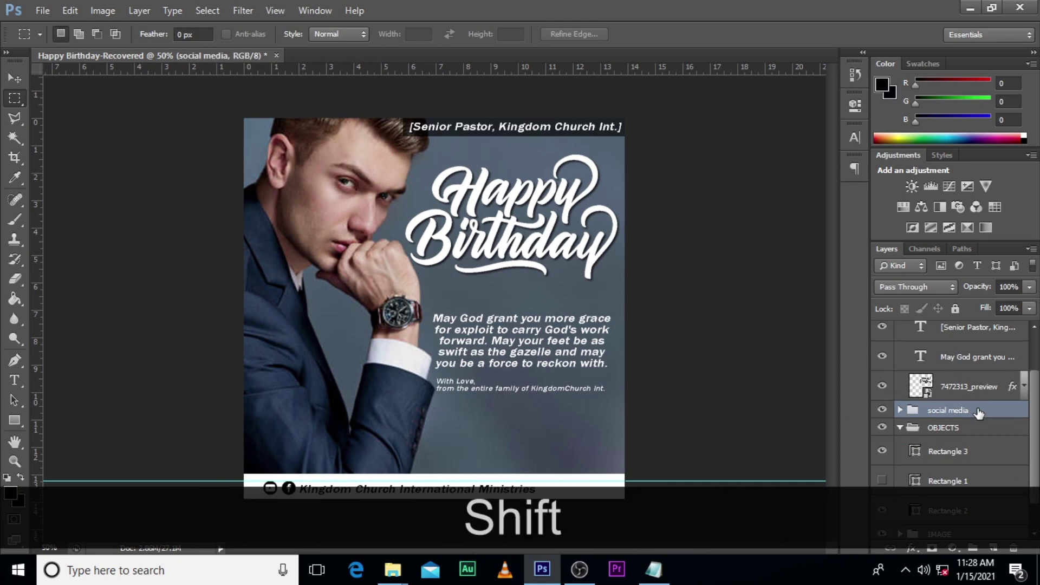
pyautogui.hotkey('shift', 'Right')
pyautogui.hotkey('shift', 'Right')
pyautogui.hotkey('shift', 'Right')
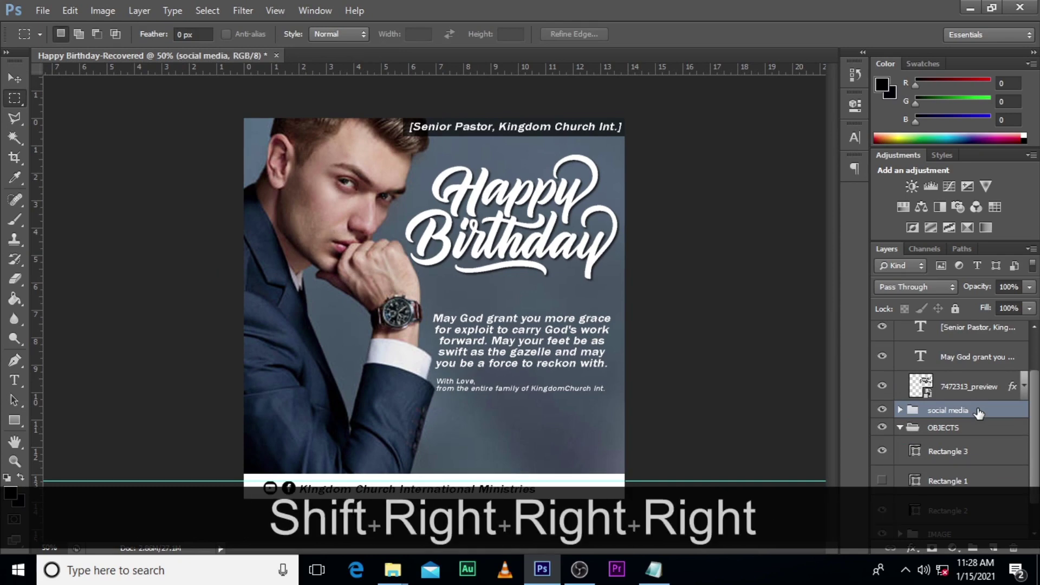
pyautogui.press('v')
pyautogui.hotkey('shift', 'Right')
pyautogui.hotkey('shift', 'Right')
pyautogui.hotkey('shift', 'Right')
pyautogui.hotkey('shift', 'Right')
pyautogui.hotkey('shift', 'Right')
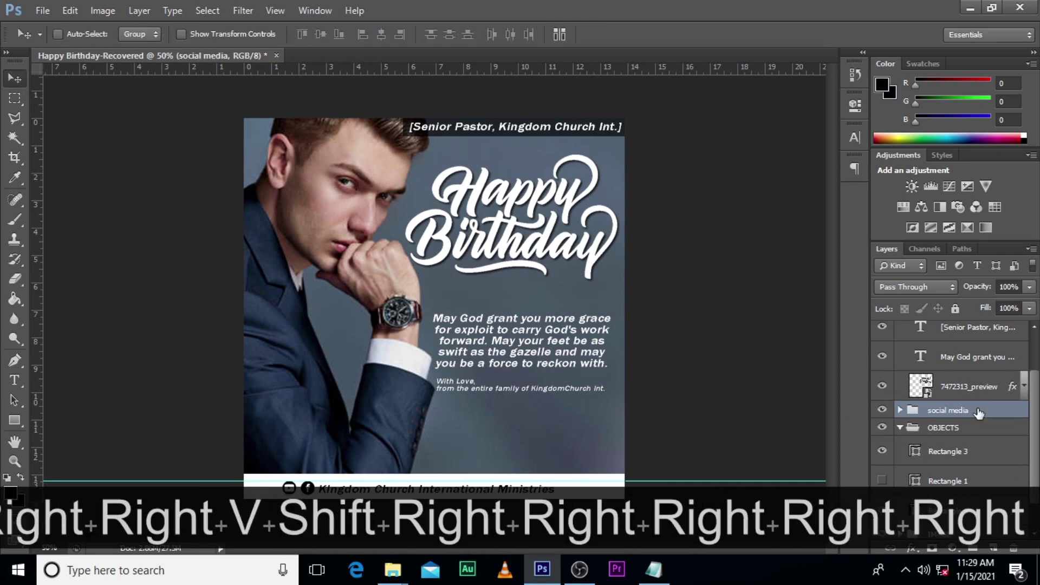
pyautogui.hotkey('shift', 'Right')
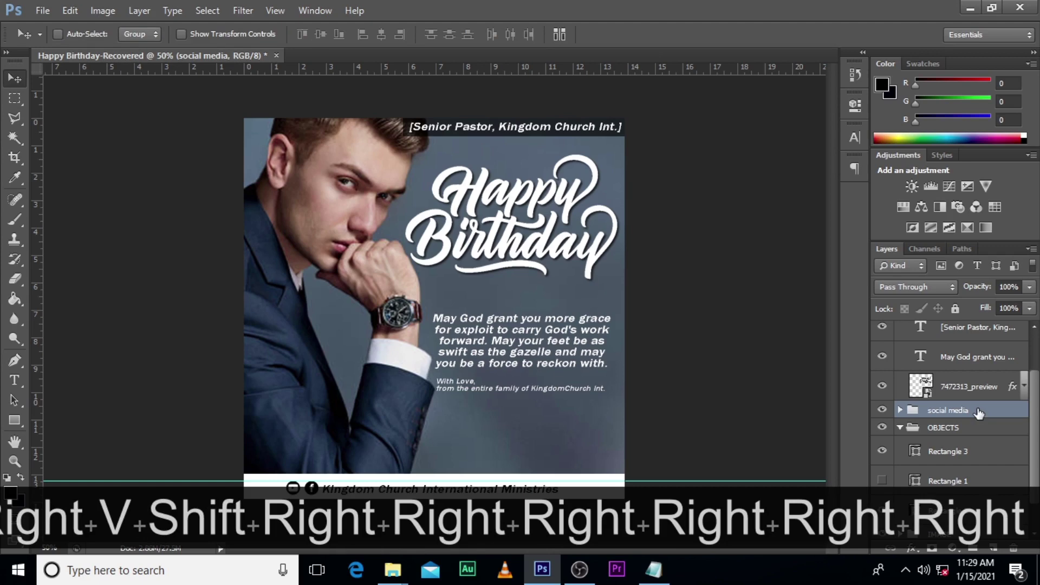
pyautogui.hotkey('shift', 'Right')
pyautogui.hotkey('shift', 'Down')
pyautogui.hotkey('shift', 'Down')
pyautogui.hotkey('shift', 'Down')
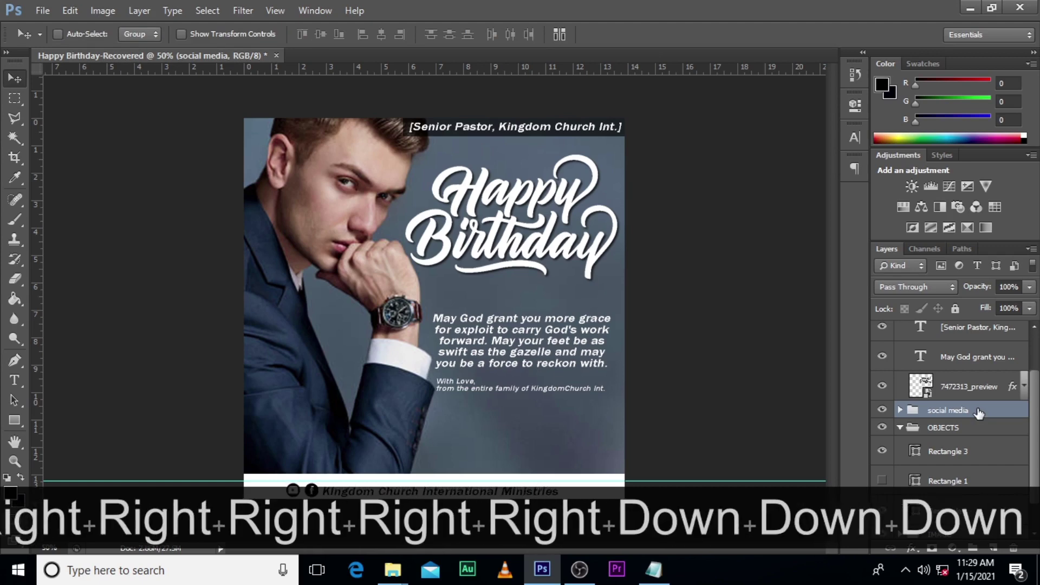
# Shrink the white bar, Rectangle 3, to 82% of its height by lowering its top edge to the guide
pyautogui.click(934, 449)
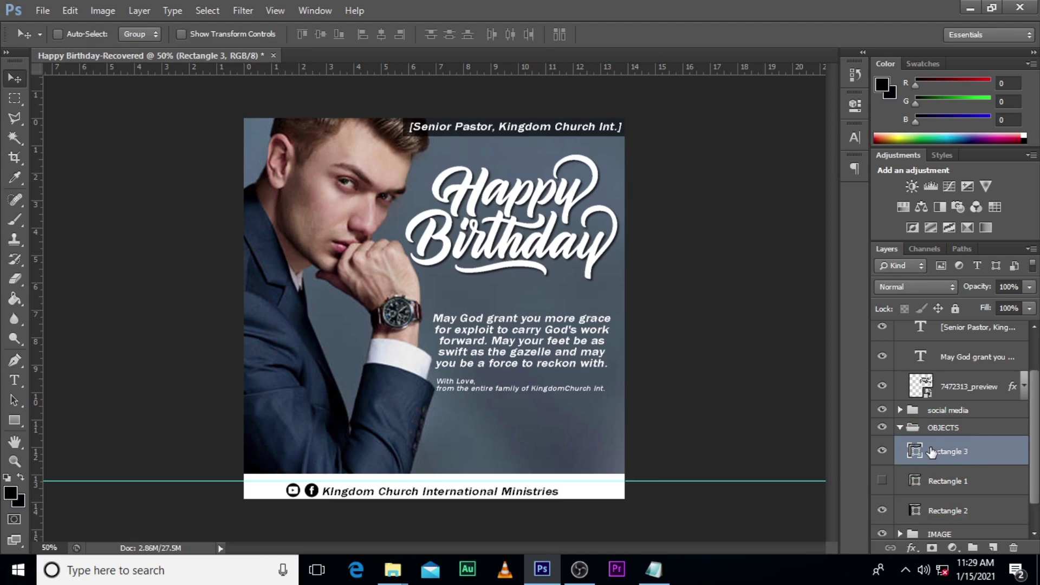
pyautogui.hotkey('ctrl', 't')
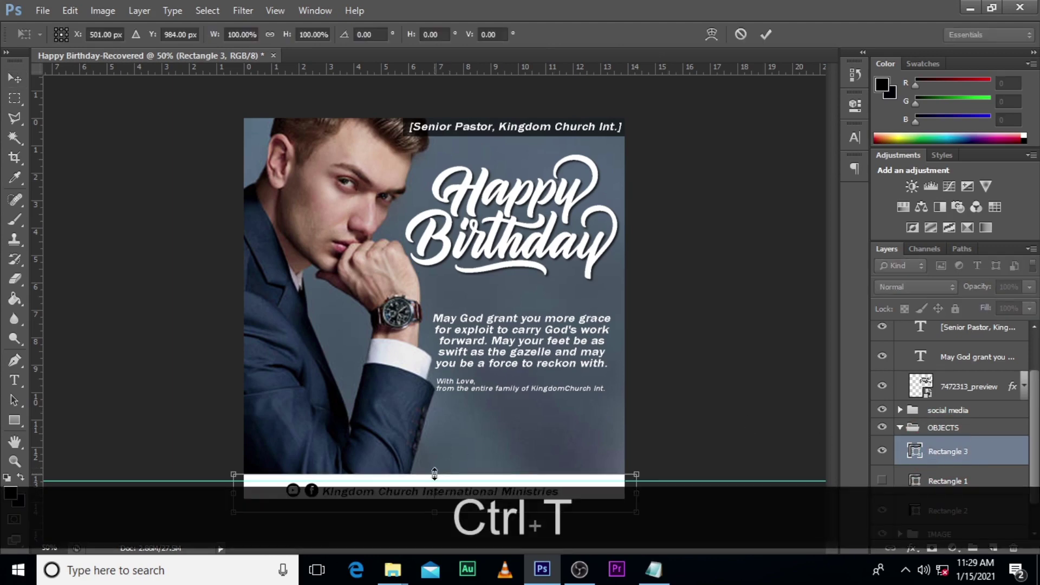
pyautogui.moveTo(434, 474); pyautogui.dragTo(434, 481)
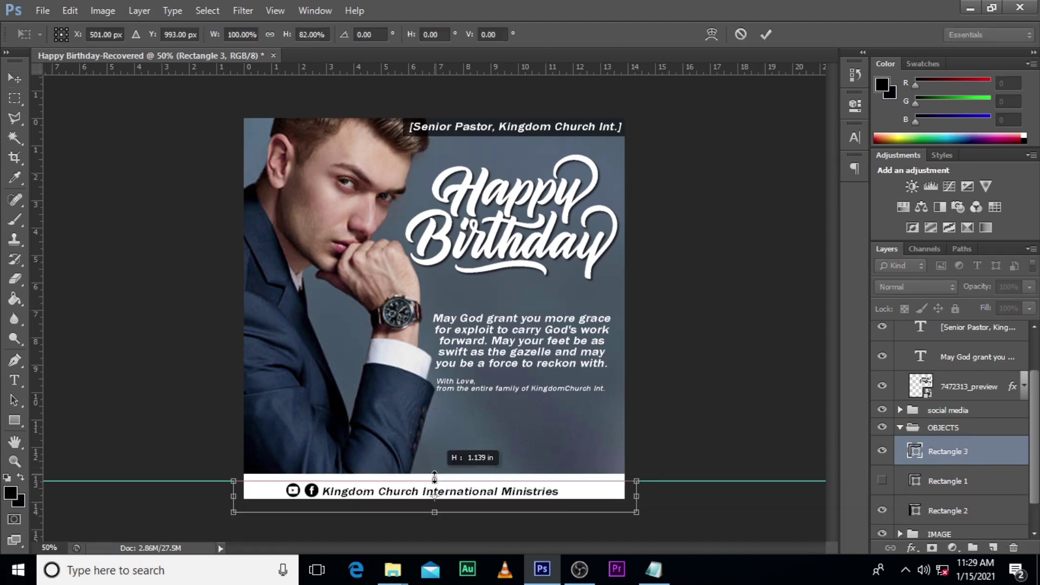
pyautogui.press('Return')
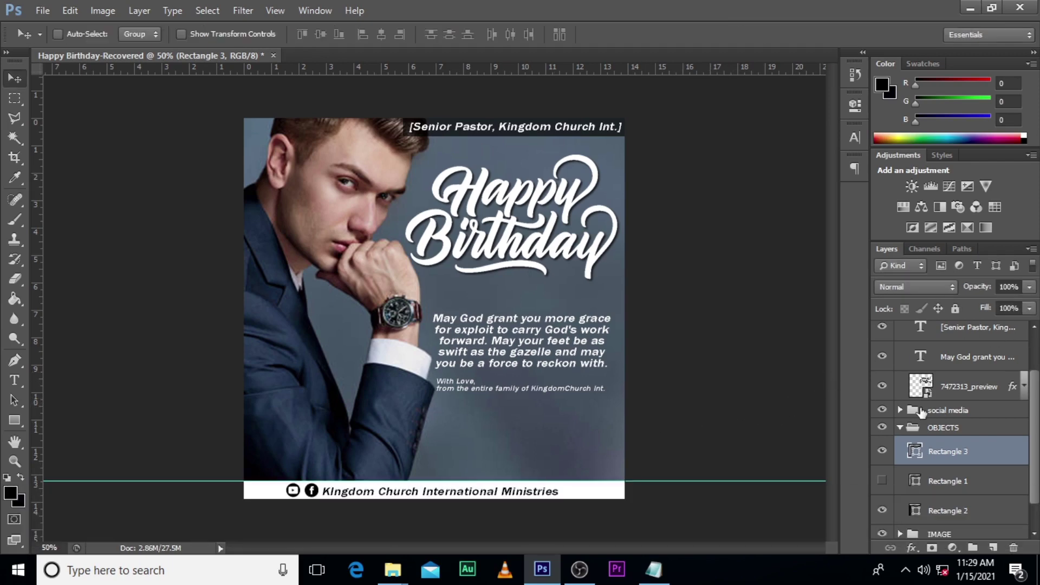
# Collapse the OBJECTS group and add a Curves adjustment layer above the portrait photo in the IMAGE group
pyautogui.click(901, 429)
pyautogui.click(932, 464)
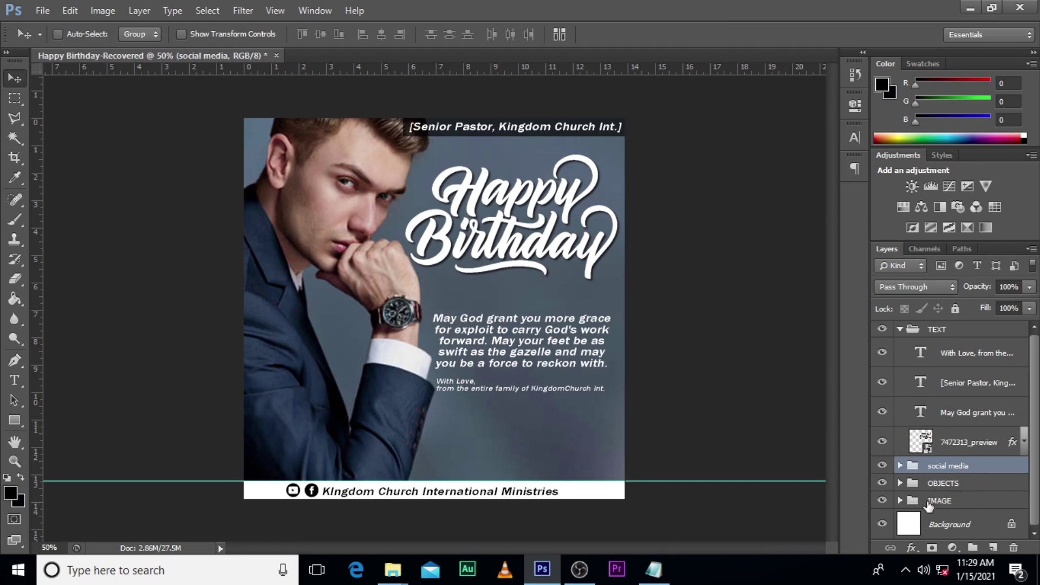
pyautogui.click(900, 500)
pyautogui.scroll(-1, 1034, 474)
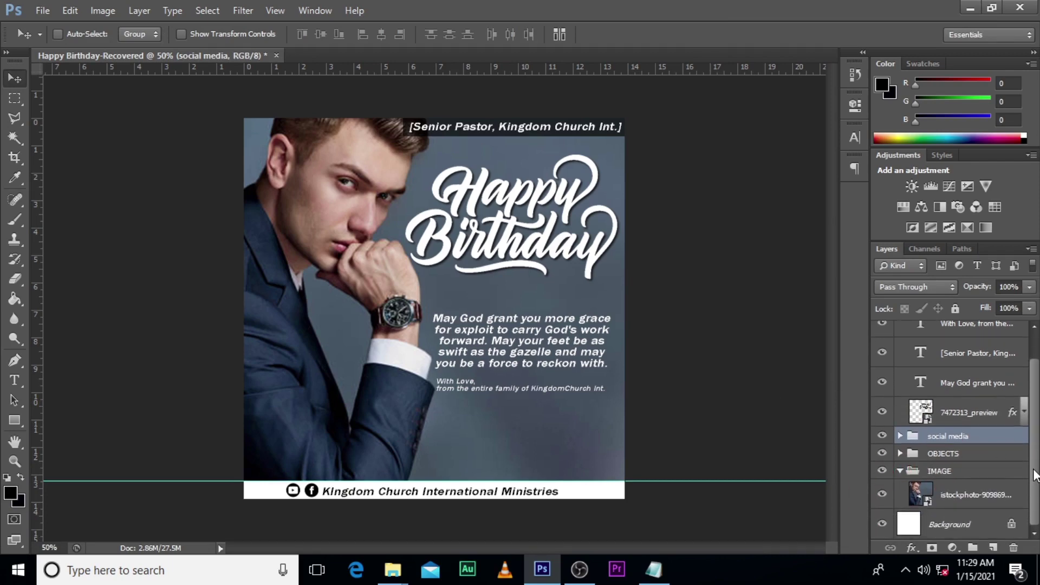
pyautogui.click(978, 495)
pyautogui.click(952, 548)
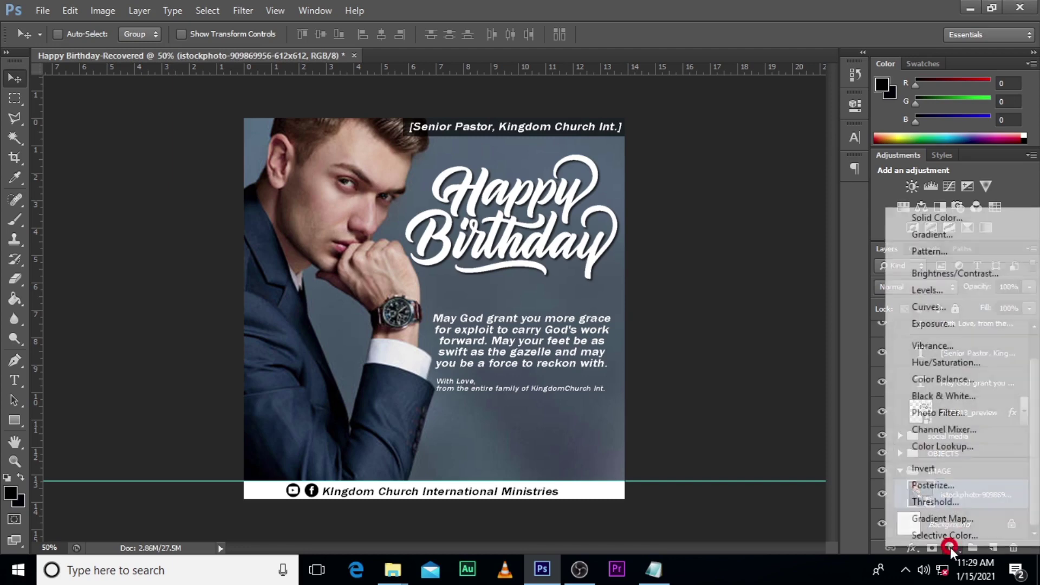
pyautogui.click(938, 306)
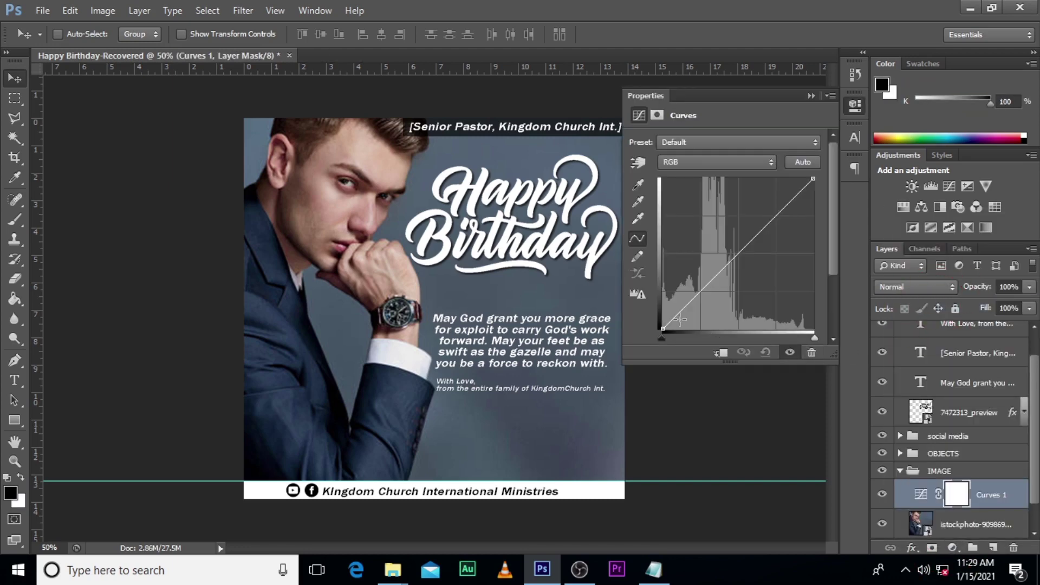
# Anchor the RGB curve at its midpoint and pull the lower part down slightly to darken the photo's shadows
pyautogui.click(737, 258)
pyautogui.moveTo(698, 302); pyautogui.dragTo(703, 299)
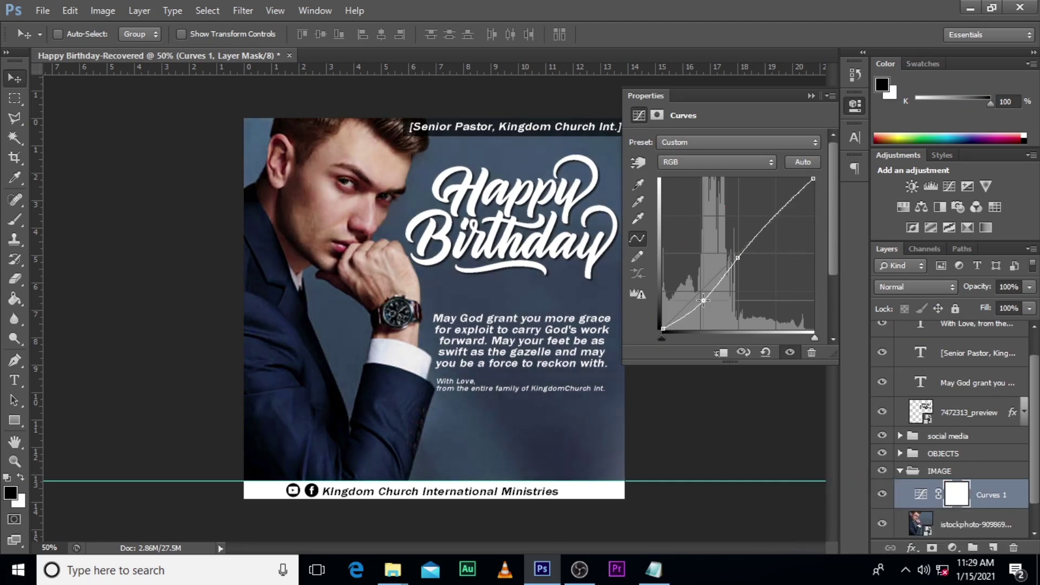
pyautogui.click(815, 96)
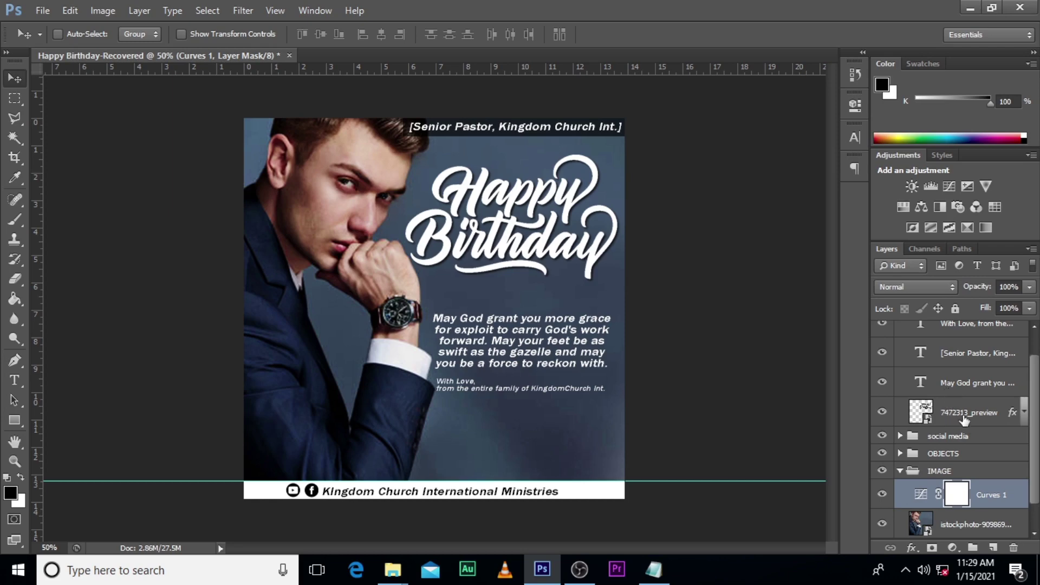
pyautogui.moveTo(393, 569)
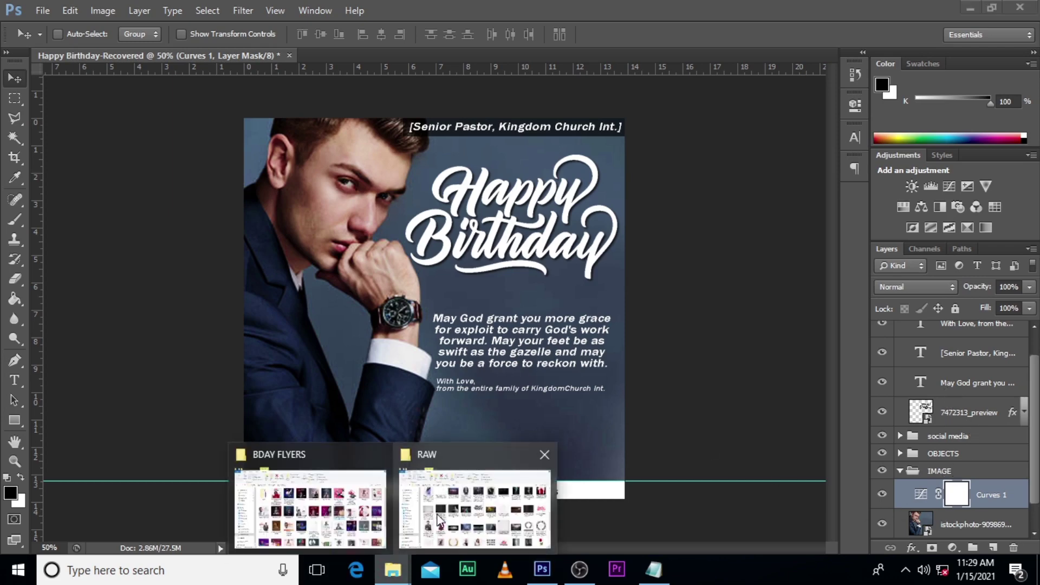
pyautogui.click(440, 518)
pyautogui.moveTo(718, 400); pyautogui.dragTo(512, 434)
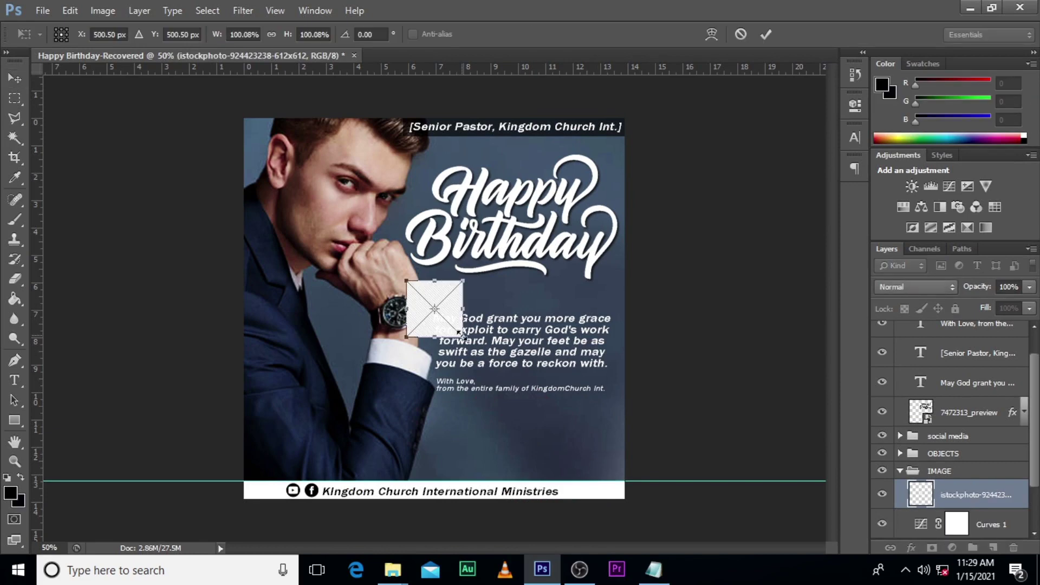
pyautogui.moveTo(458, 332); pyautogui.dragTo(656, 461)
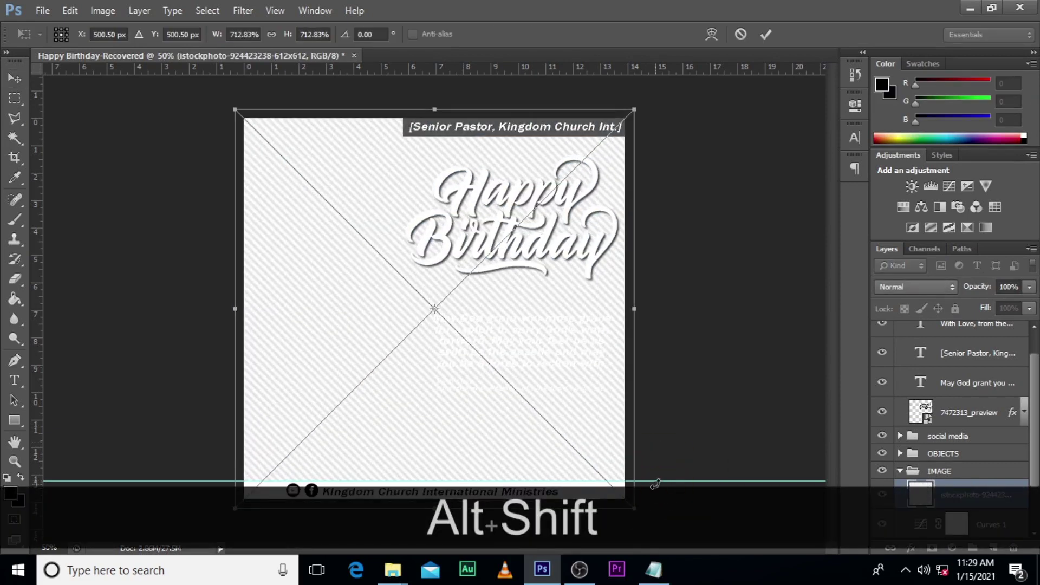
pyautogui.hotkey('alt', 'shift', 'Return')
# Set the striped texture layer's blend mode to Multiply and its opacity to 35%
pyautogui.click(931, 285)
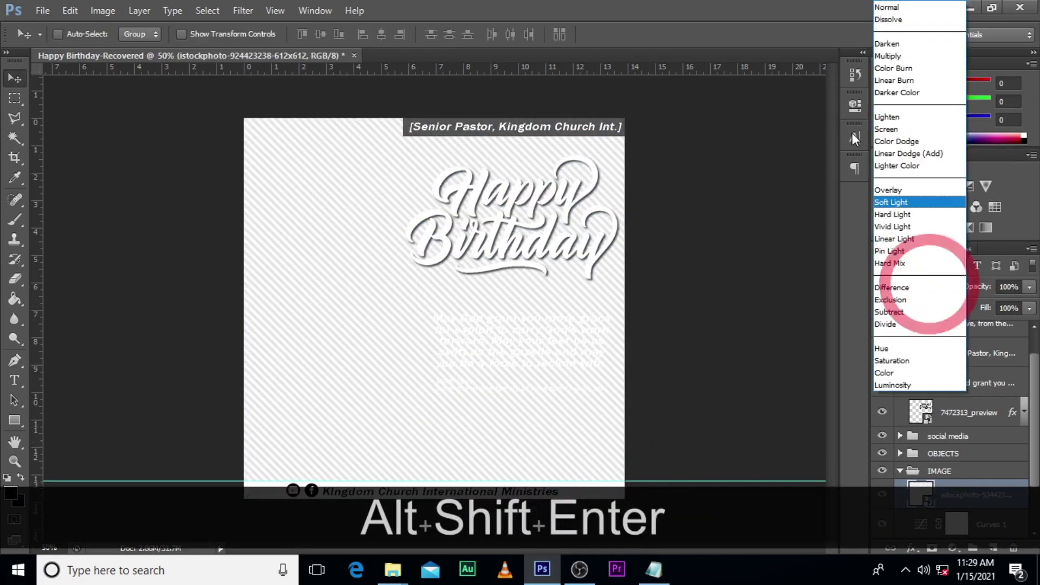
pyautogui.click(886, 54)
pyautogui.click(1029, 287)
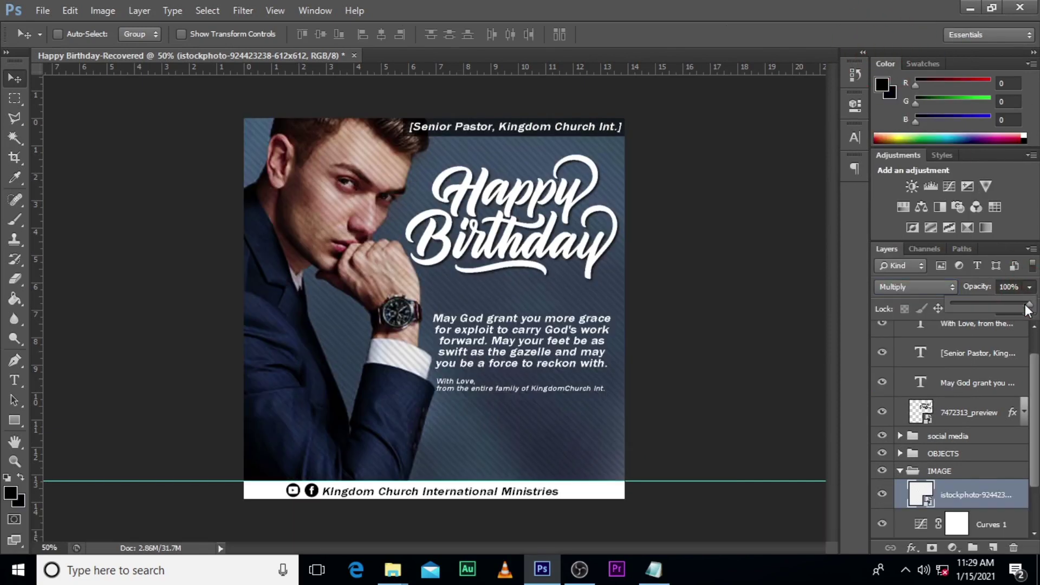
pyautogui.moveTo(987, 305); pyautogui.dragTo(980, 304)
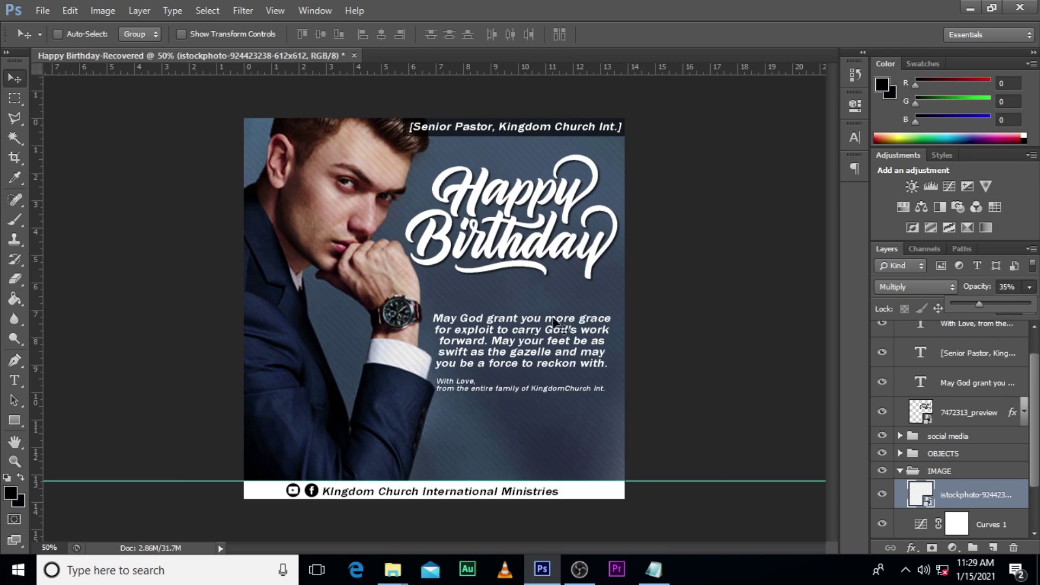
# Add a layer mask to the striped texture and paint it black over the man with a soft 600 px brush
pyautogui.click(932, 547)
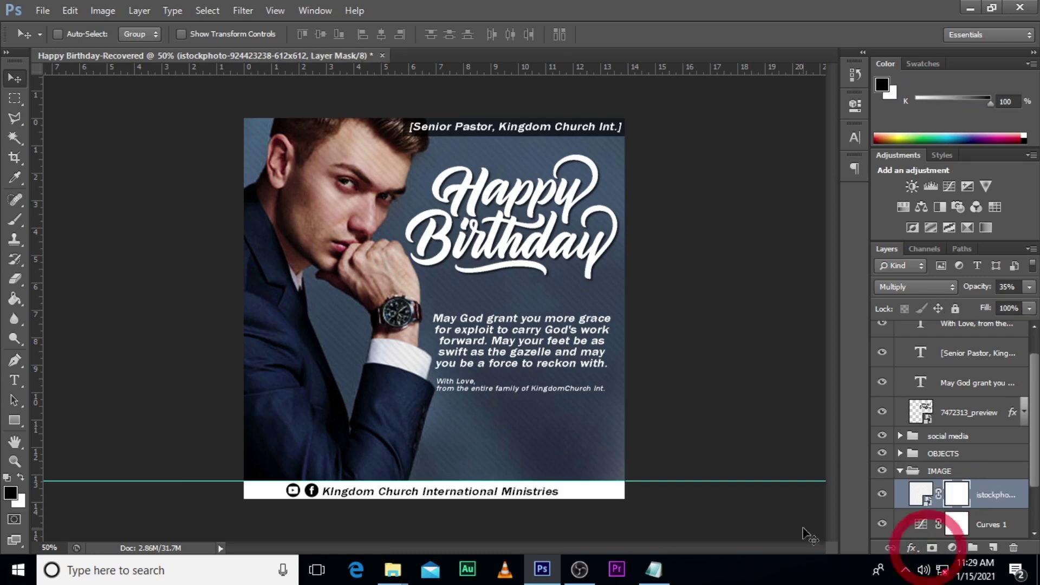
pyautogui.press('b')
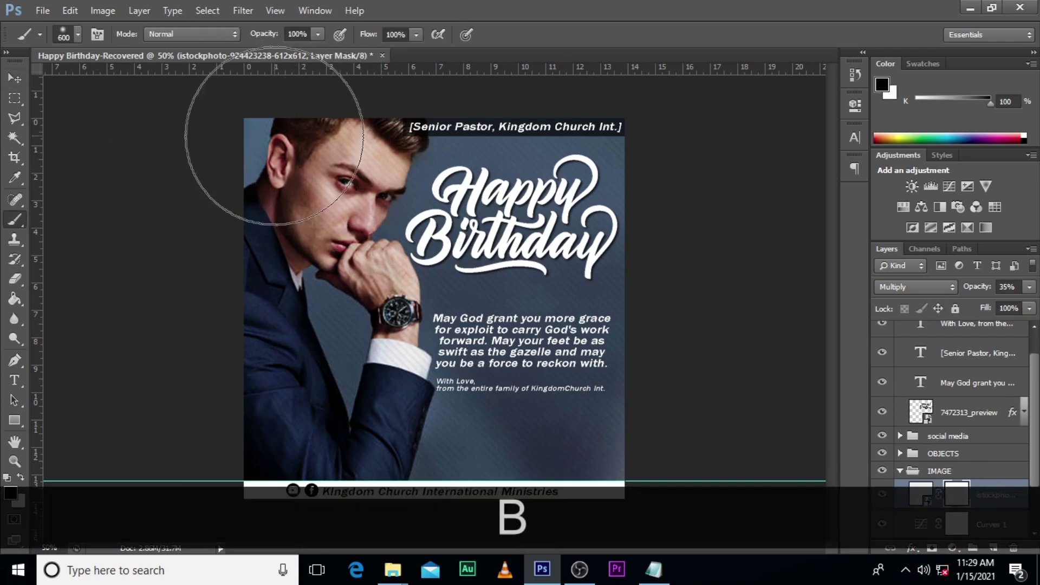
pyautogui.click(77, 34)
pyautogui.click(552, 5)
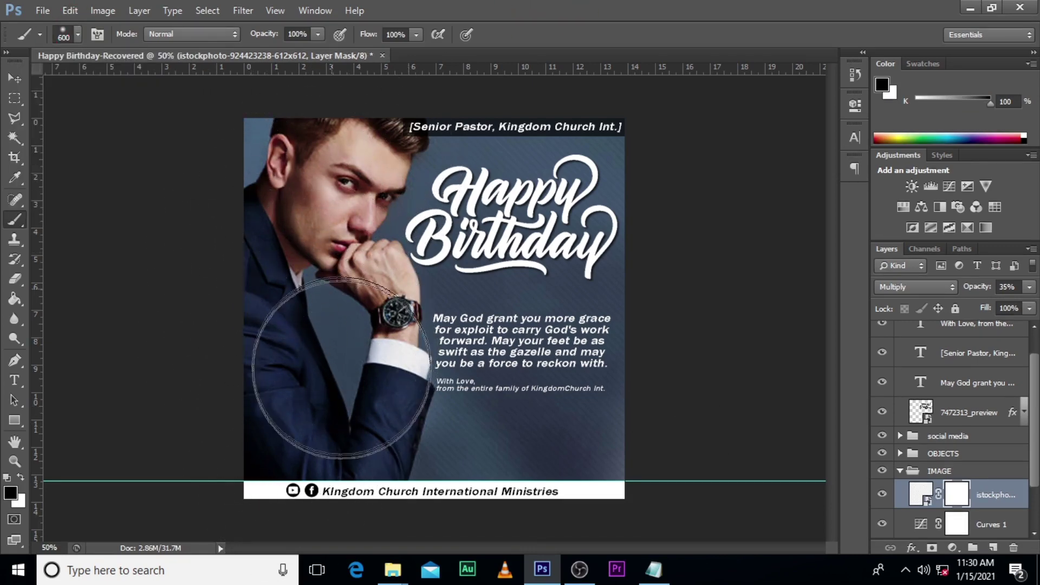
pyautogui.moveTo(265, 293)
pyautogui.mouseDown()
pyautogui.moveTo(317, 182)
pyautogui.moveTo(279, 316)
pyautogui.moveTo(314, 470)
pyautogui.moveTo(325, 209)
pyautogui.mouseUp()
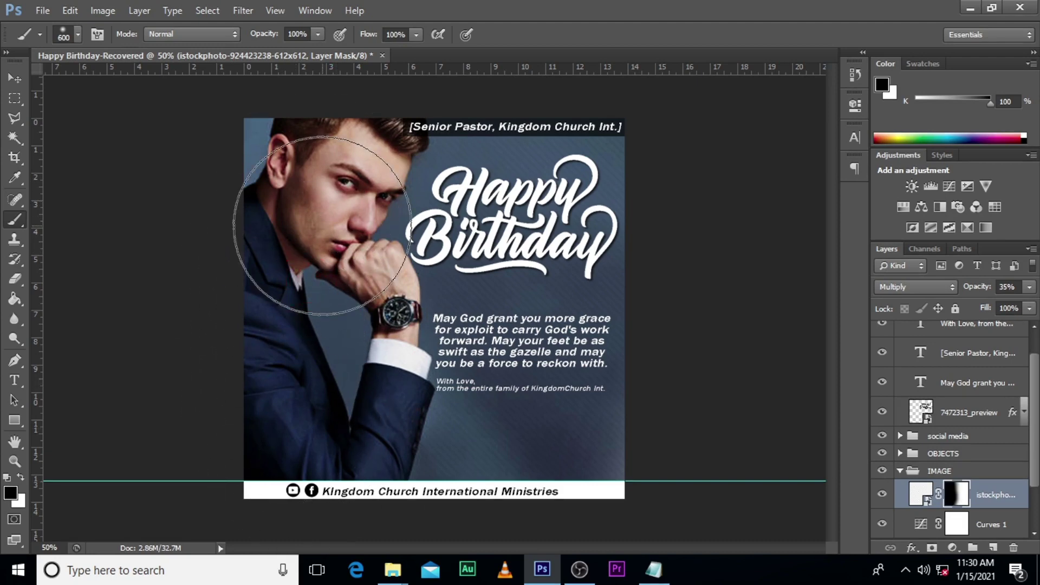
# Paint the texture mask white with a 100 px brush to restore the stripes in the background gap between the man's jacket and raised arm
pyautogui.press('[')
pyautogui.press('[')
pyautogui.press('[')
pyautogui.press('[')
pyautogui.press('[')
pyautogui.press('[')
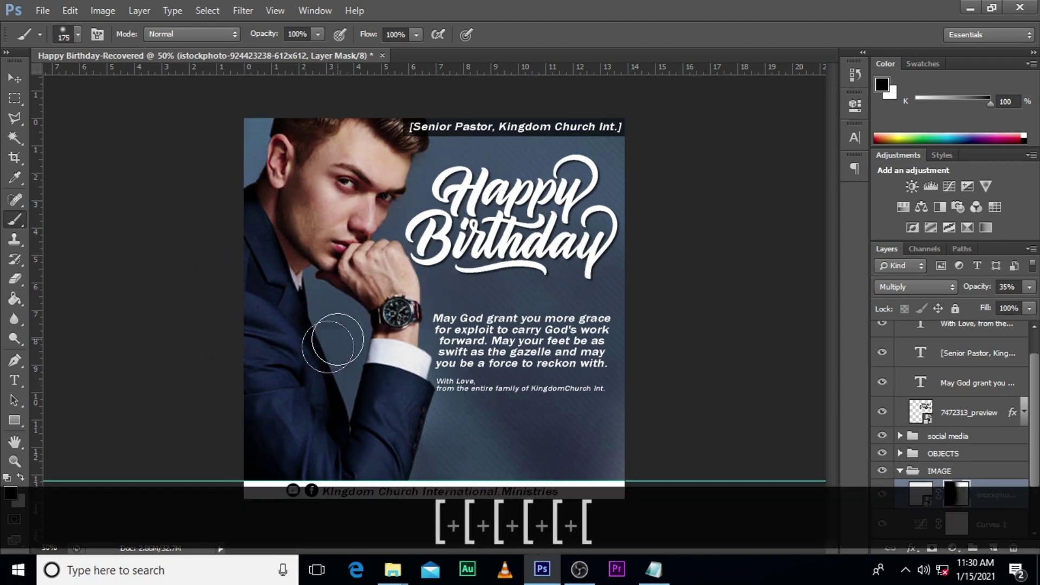
pyautogui.click(9, 494)
pyautogui.moveTo(687, 250)
pyautogui.mouseDown()
pyautogui.moveTo(682, 88)
pyautogui.moveTo(662, 68)
pyautogui.mouseUp()
pyautogui.click(999, 71)
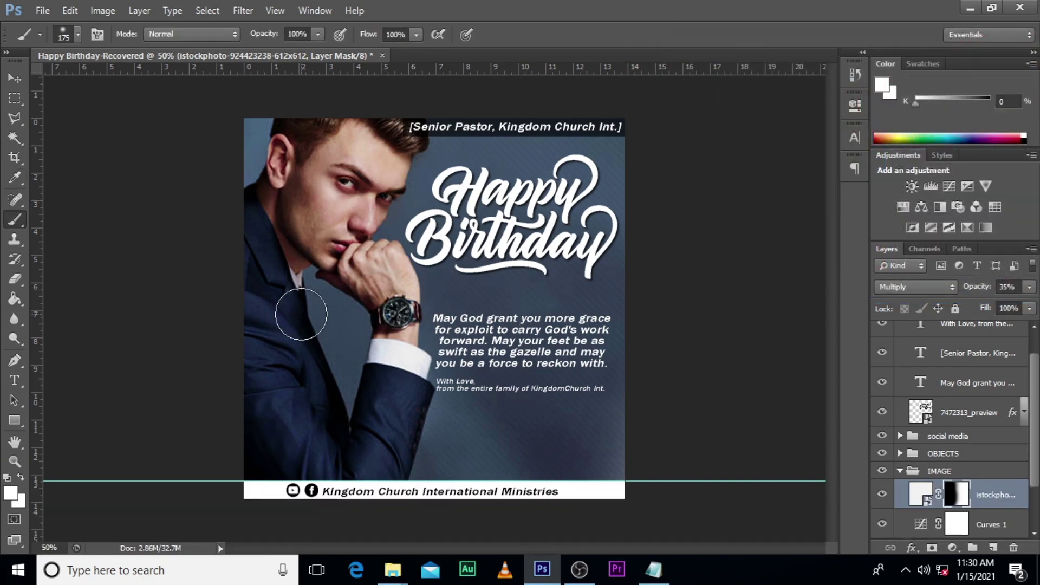
pyautogui.press('[')
pyautogui.press('[')
pyautogui.press('[')
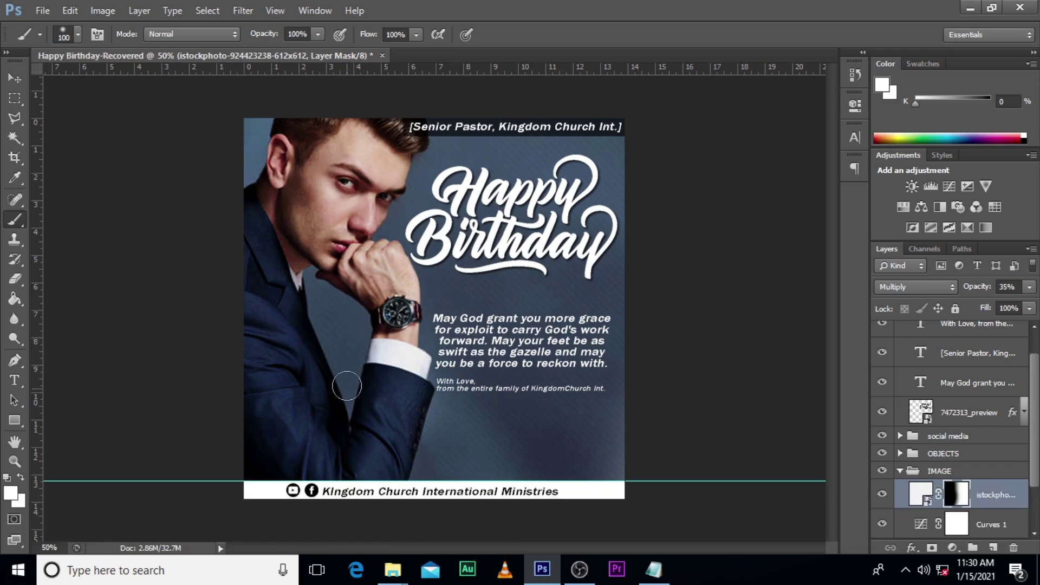
pyautogui.click(341, 344)
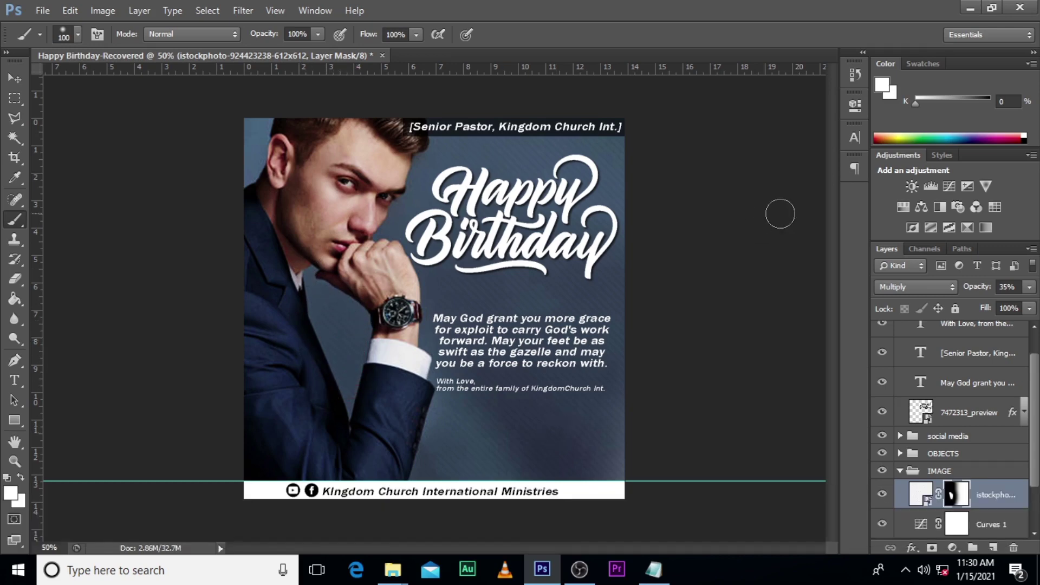